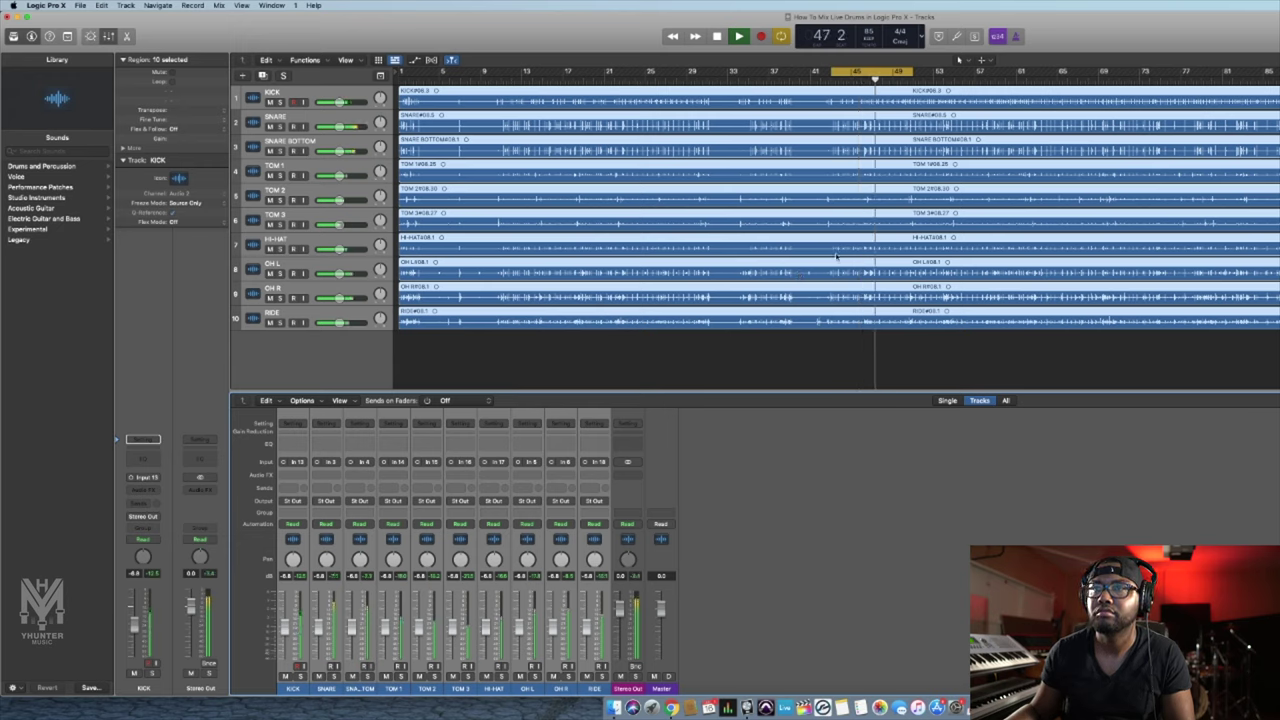
- Pull all ten drum channel faders fully down together during playback and leave only the kick channel selected
key("space")
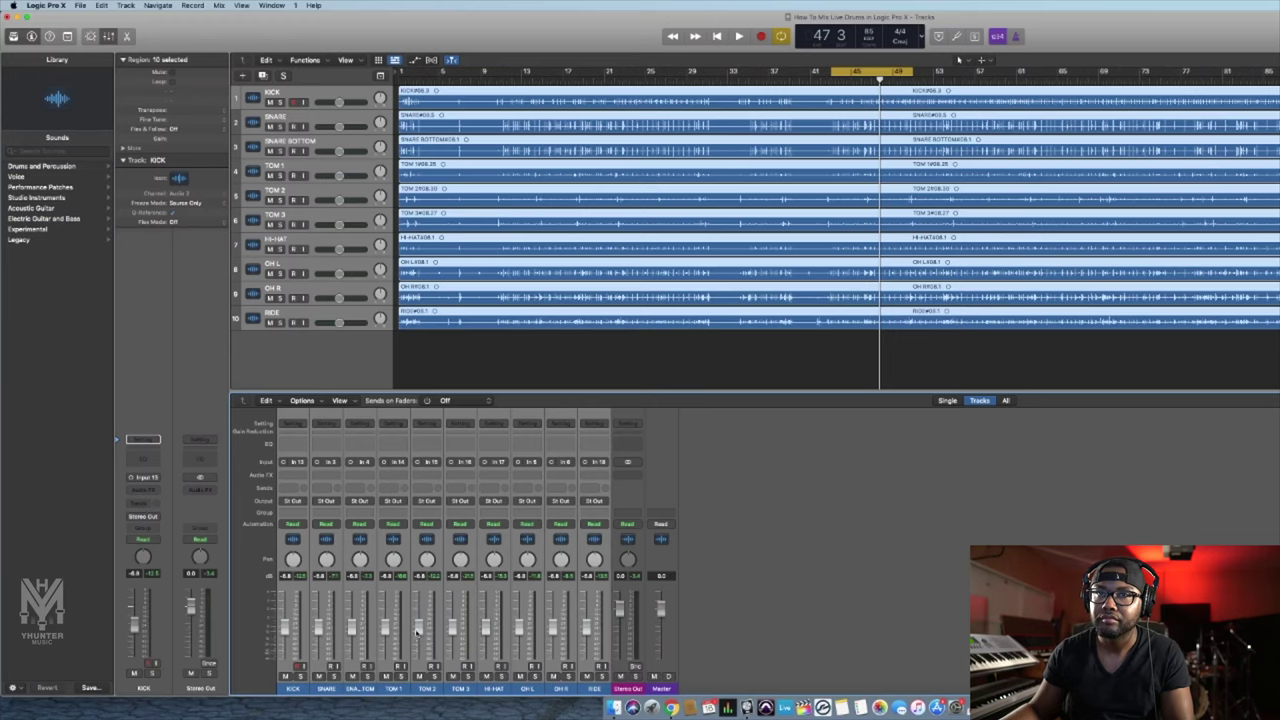
key("space")
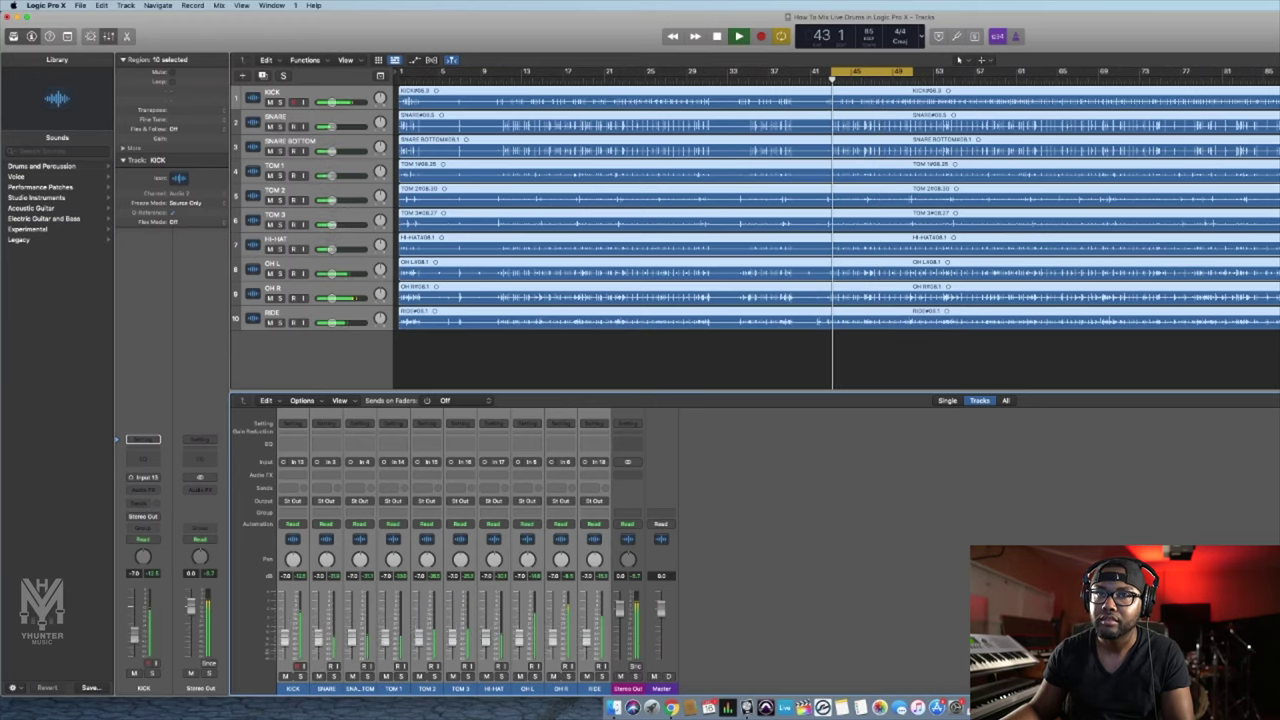
left_click(293, 688)
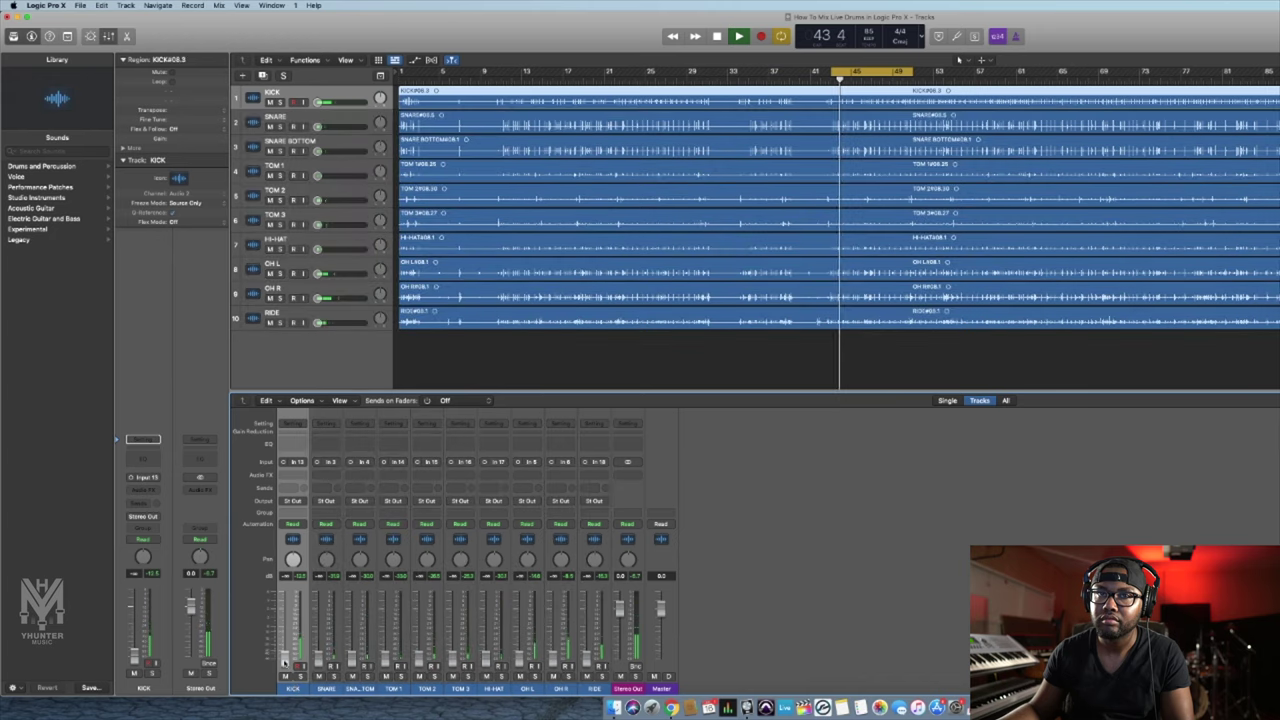
- Raise the kick fader to about -7.2 dB and bring up the snare and snare bottom faders to balance against it
left_click_drag(286, 662, 285, 616)
left_click_drag(319, 658, 352, 630)
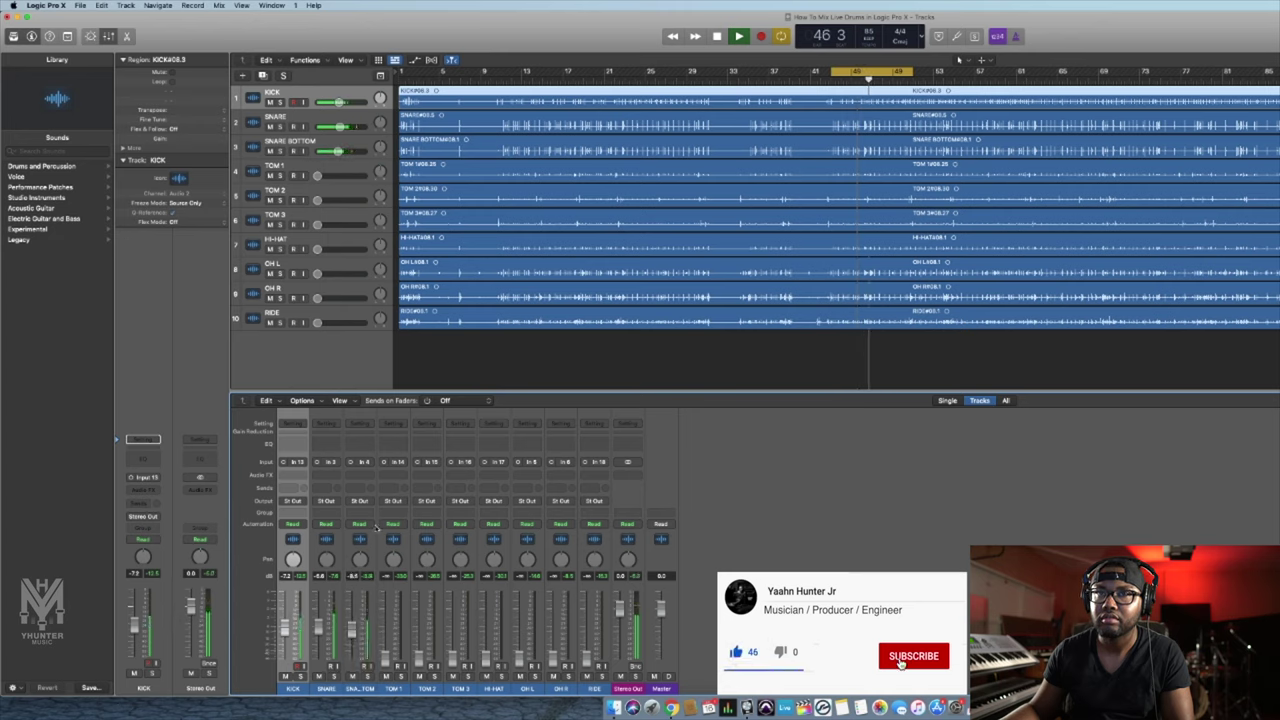
key("space")
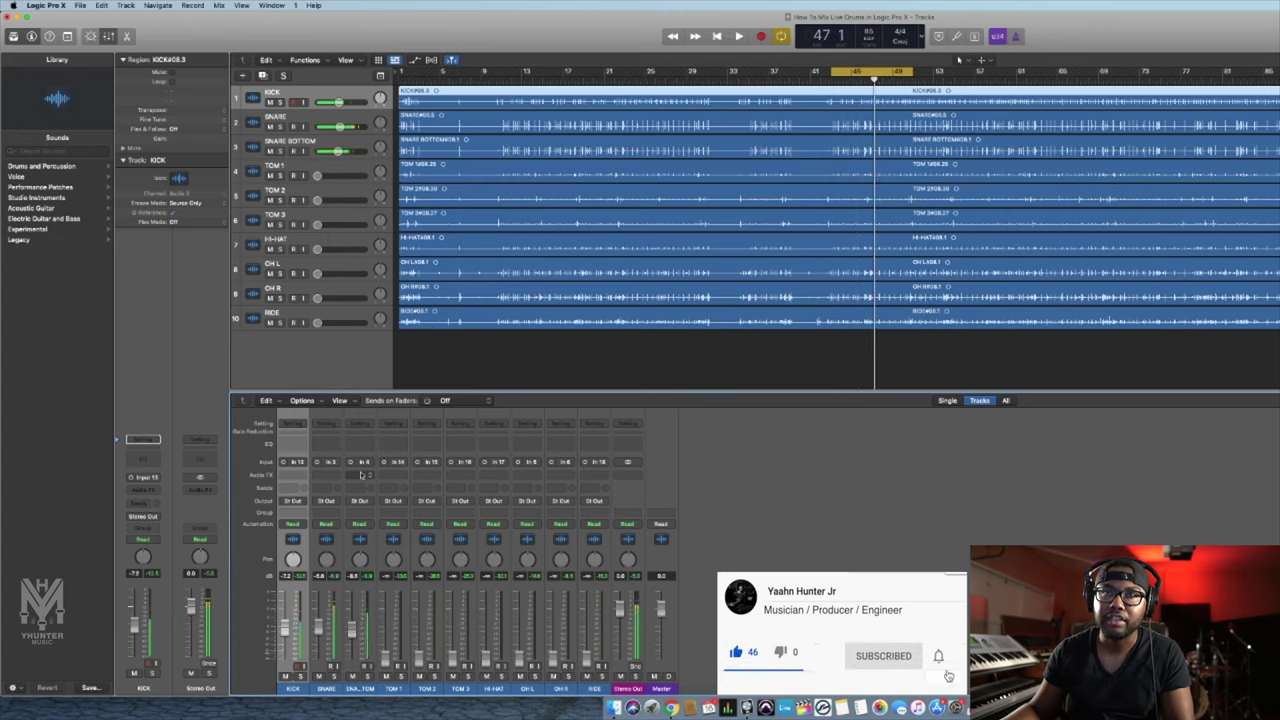
- Insert a mono Gain utility plug-in on the snare bottom channel
left_click(360, 475)
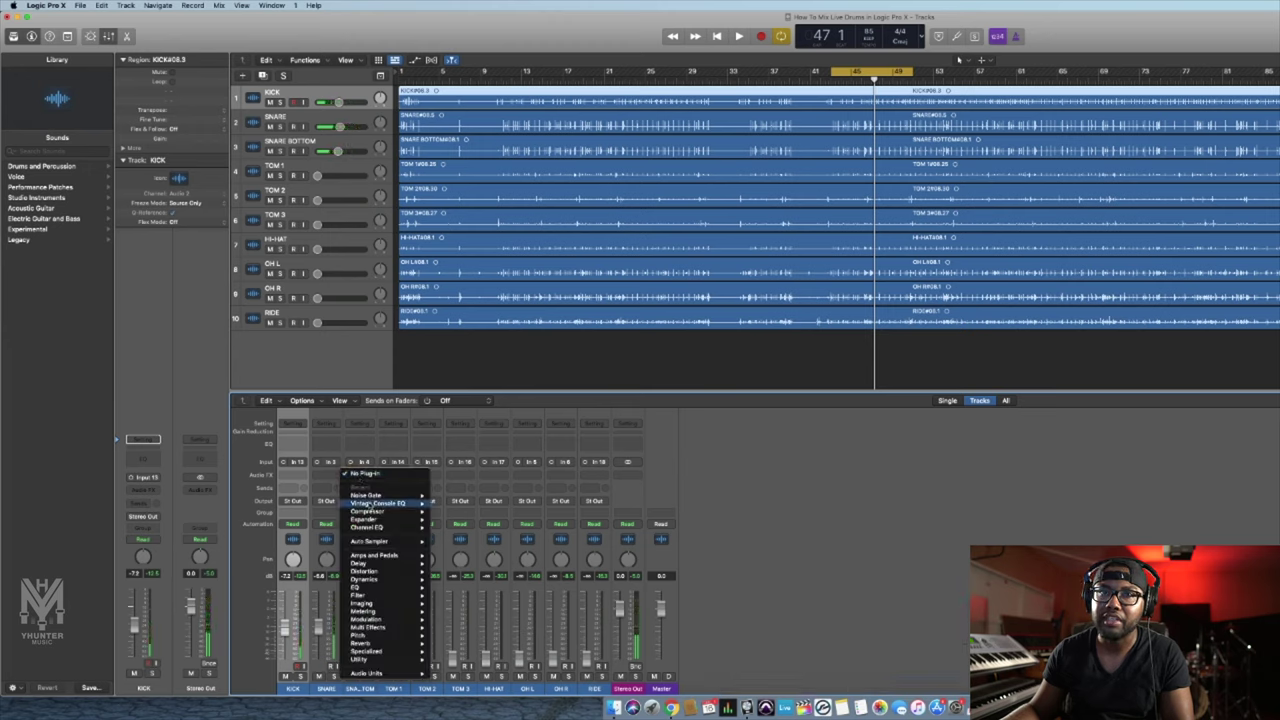
mouse_move(403, 664)
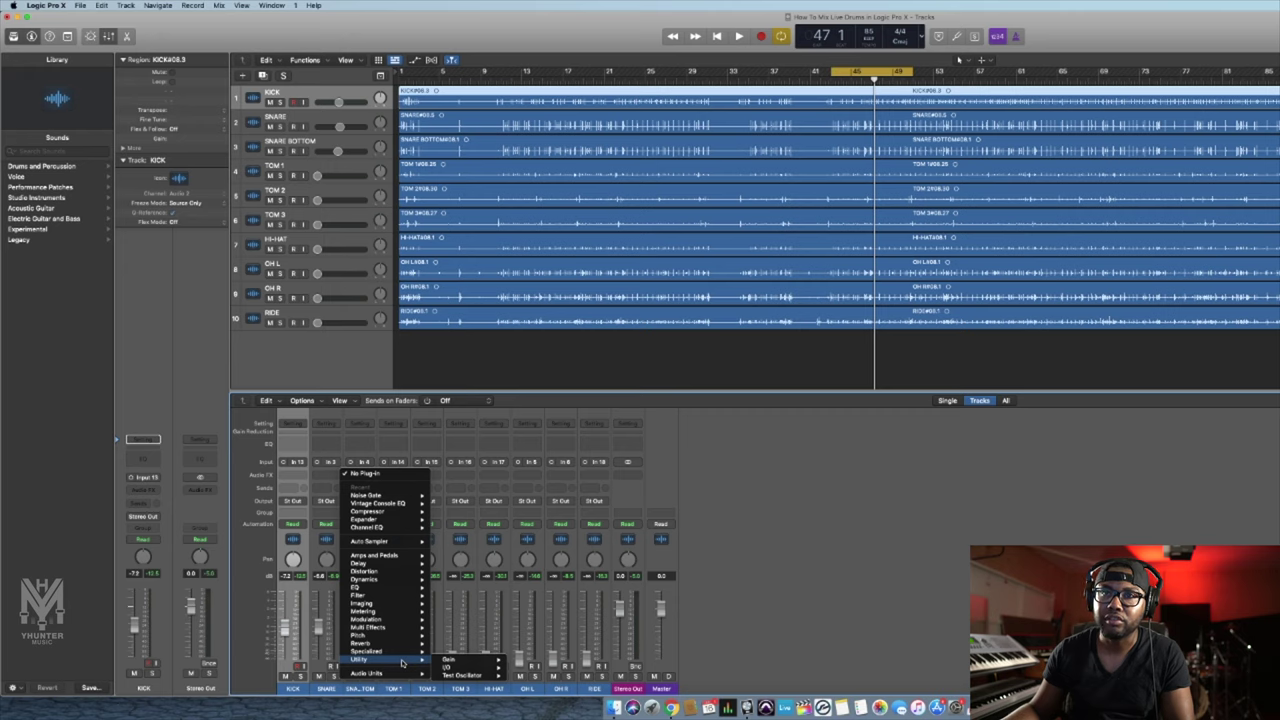
mouse_move(461, 661)
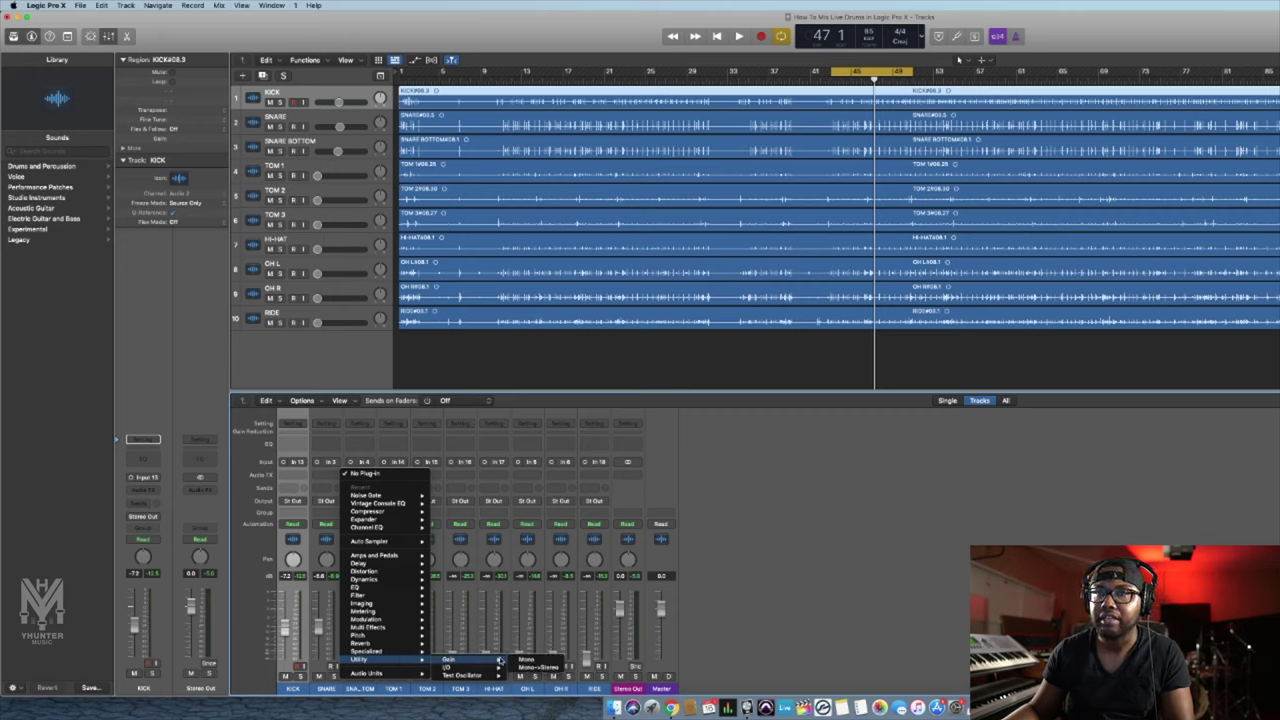
left_click(526, 661)
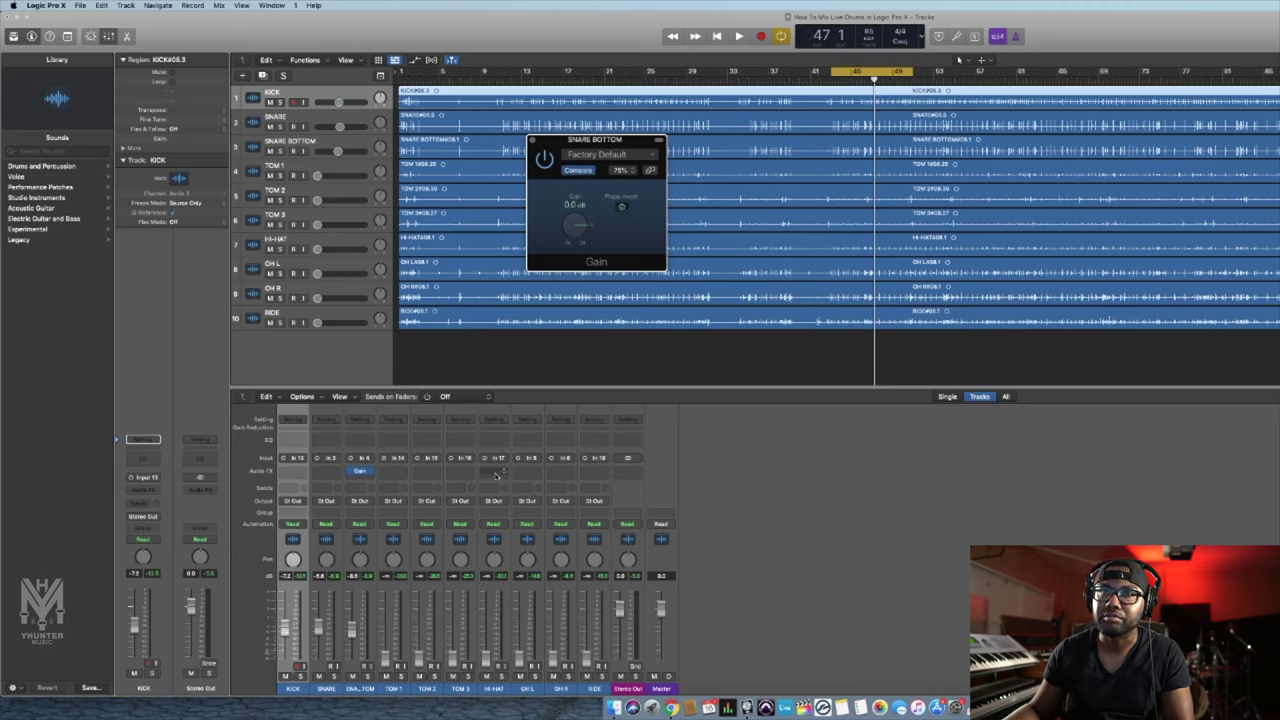
- Lower the snare bottom fader to about -13.4 dB and raise the OH L and OH R faders together to about -10.2 dB
key("space")
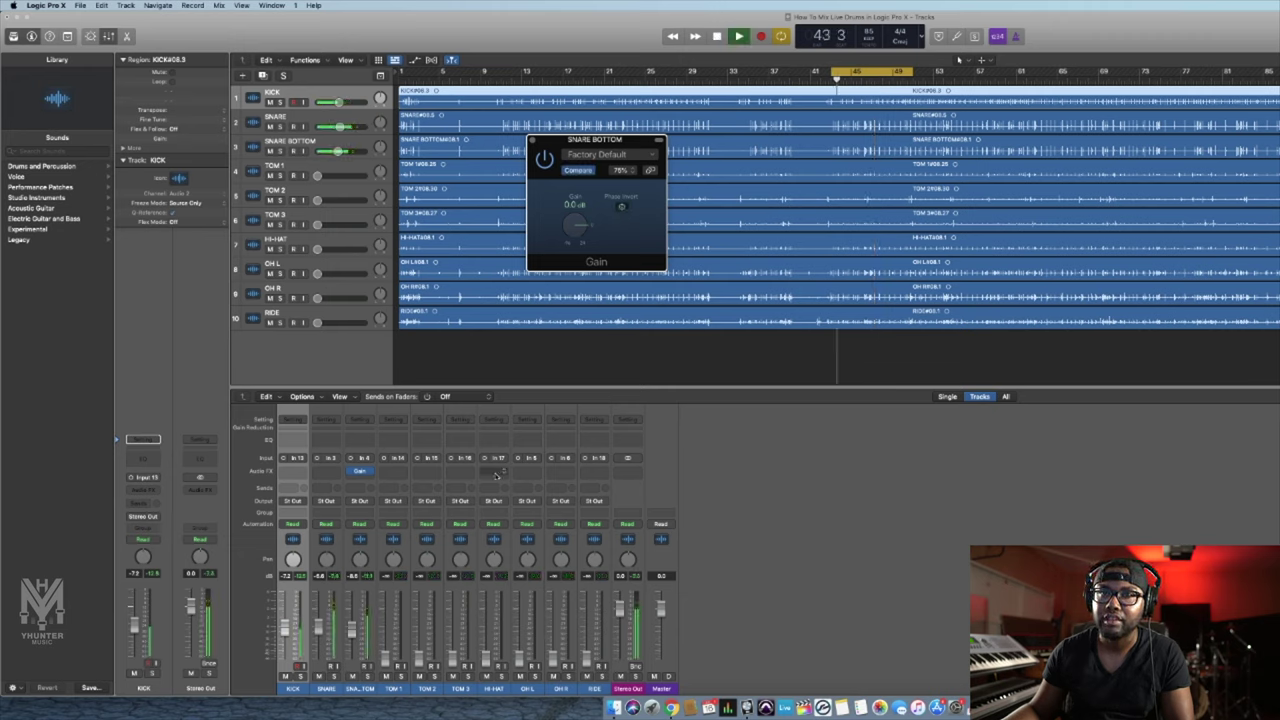
left_click(352, 633)
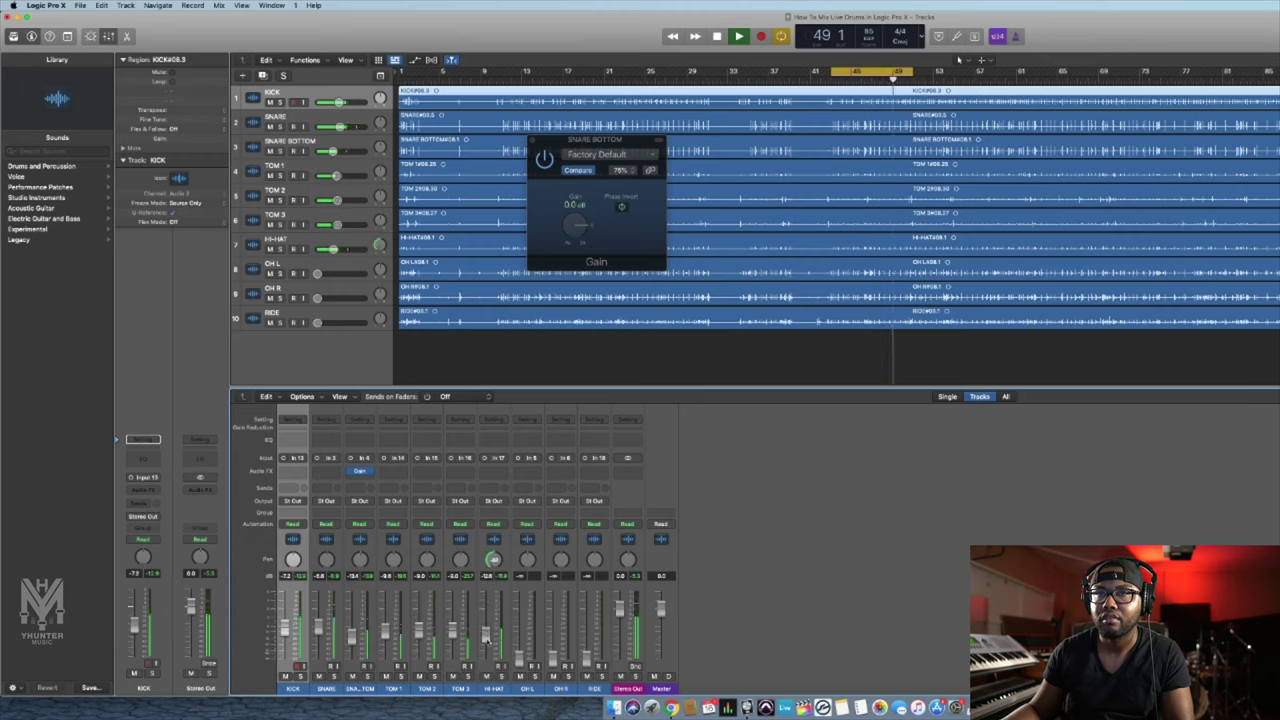
left_click(526, 675)
left_click(556, 668, "shift")
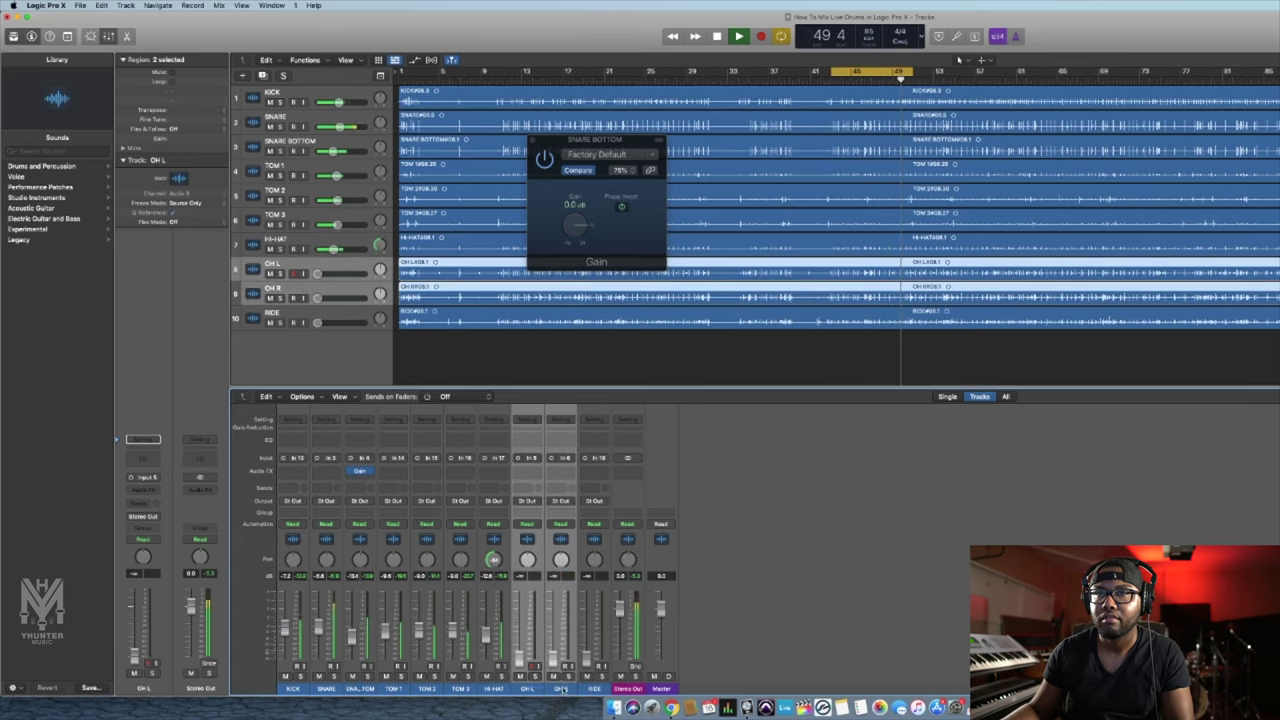
left_click_drag(556, 664, 554, 632)
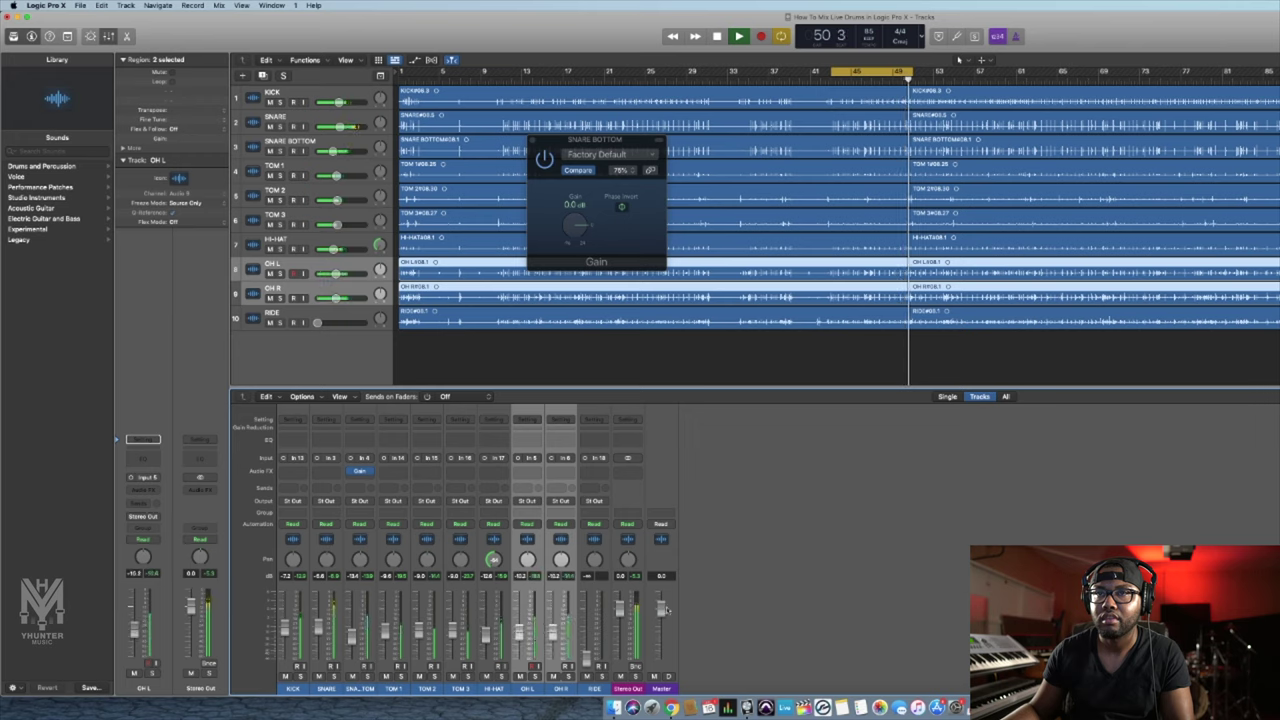
- Pan OH L left and OH R right, and select both overheads together with the ride channel
left_click(559, 690)
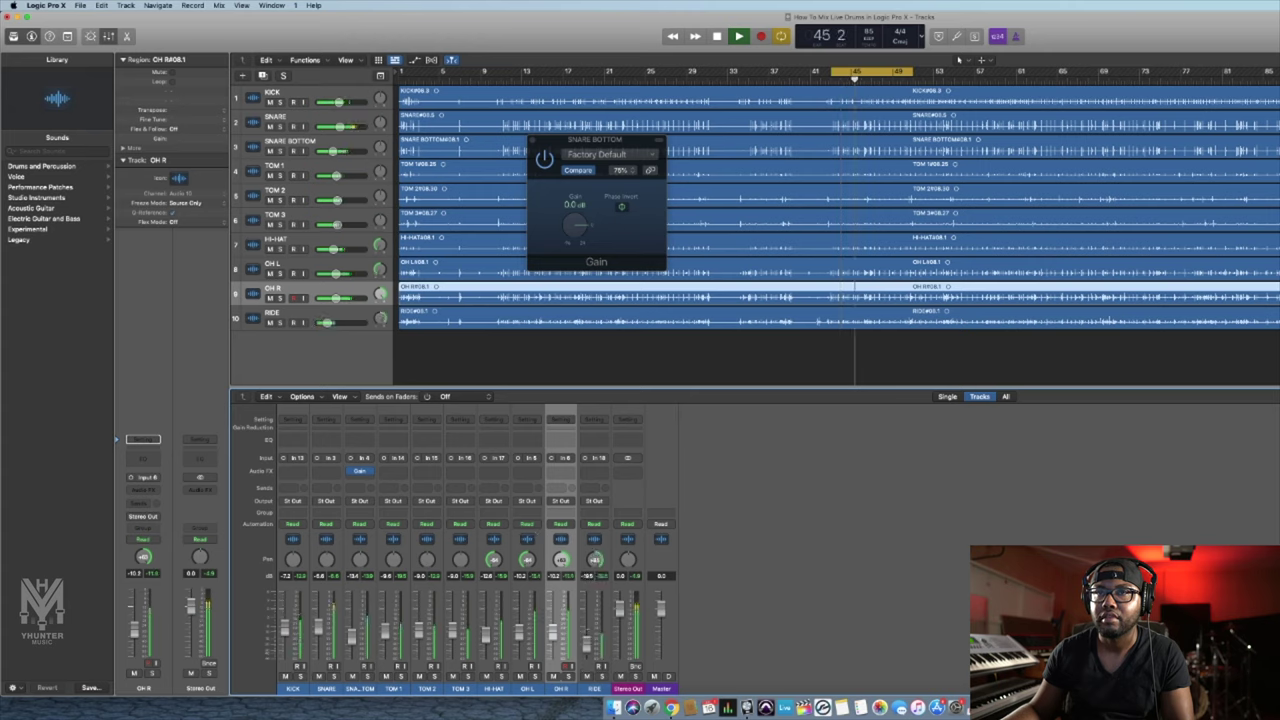
left_click(530, 686)
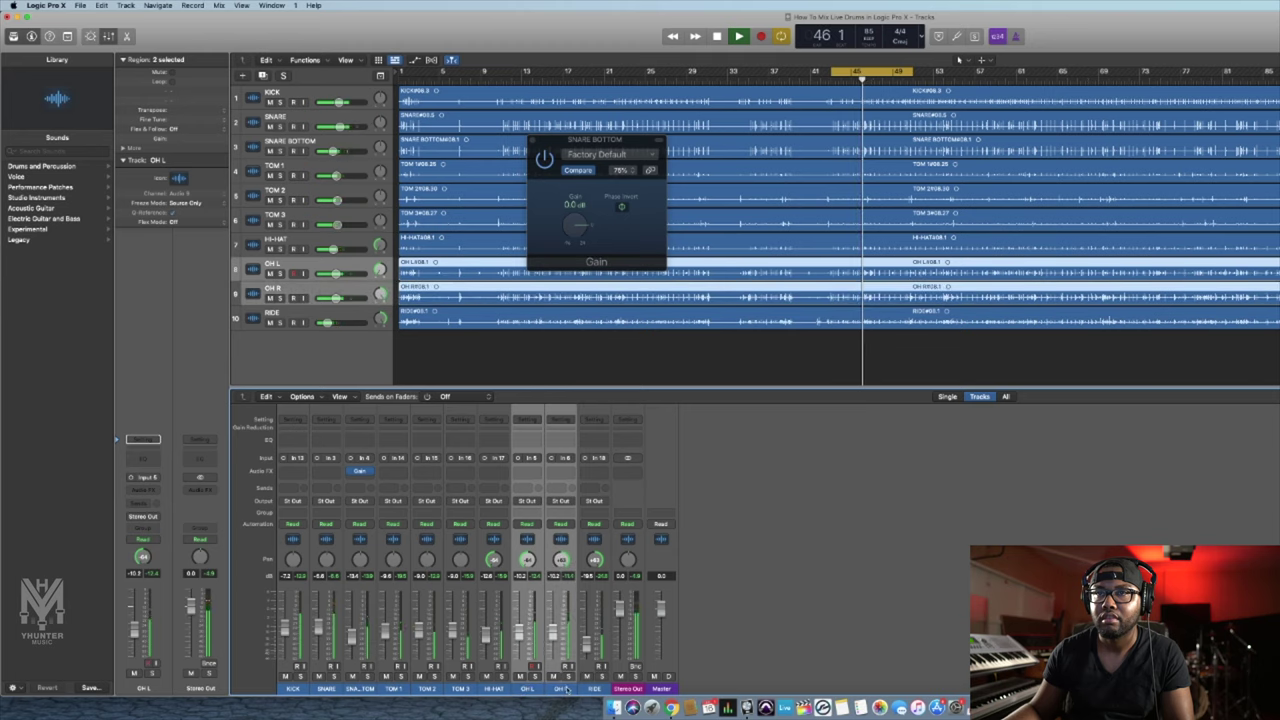
left_click(565, 690, "shift")
left_click(580, 690, "shift")
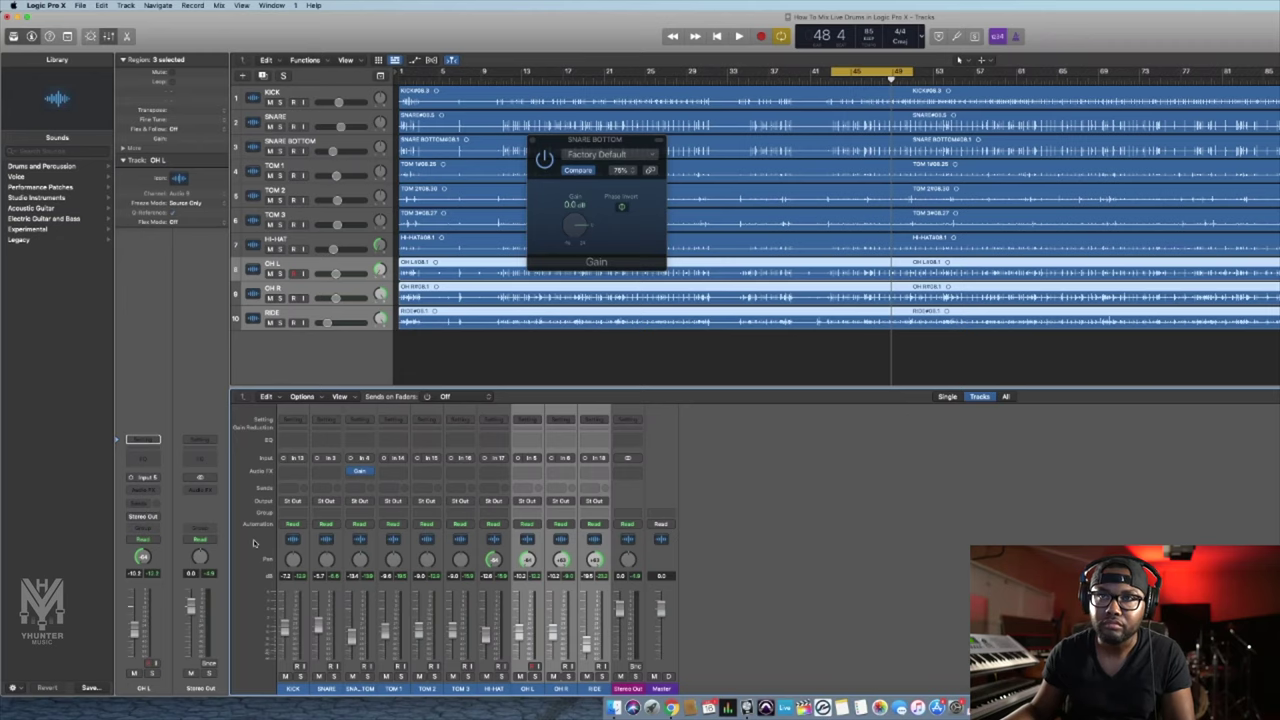
- Insert a mono Compressor on the kick channel while the loop plays
key("space")
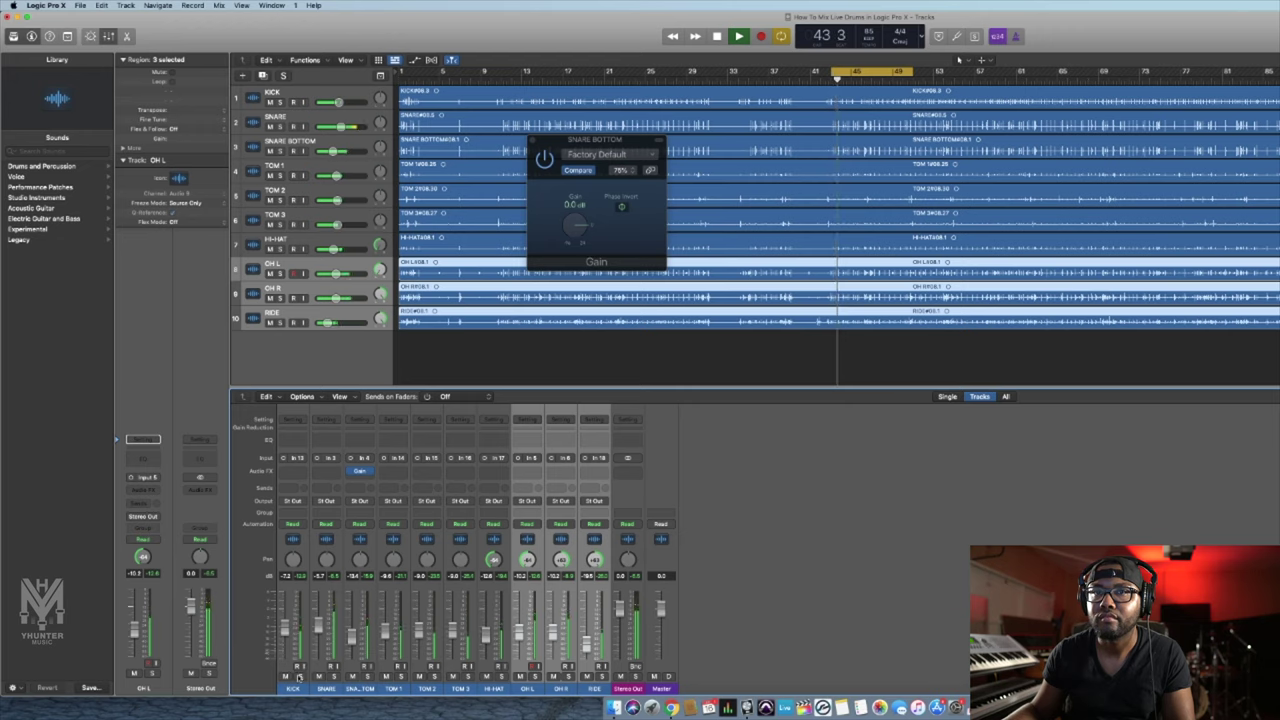
left_click(298, 678)
left_click(297, 470)
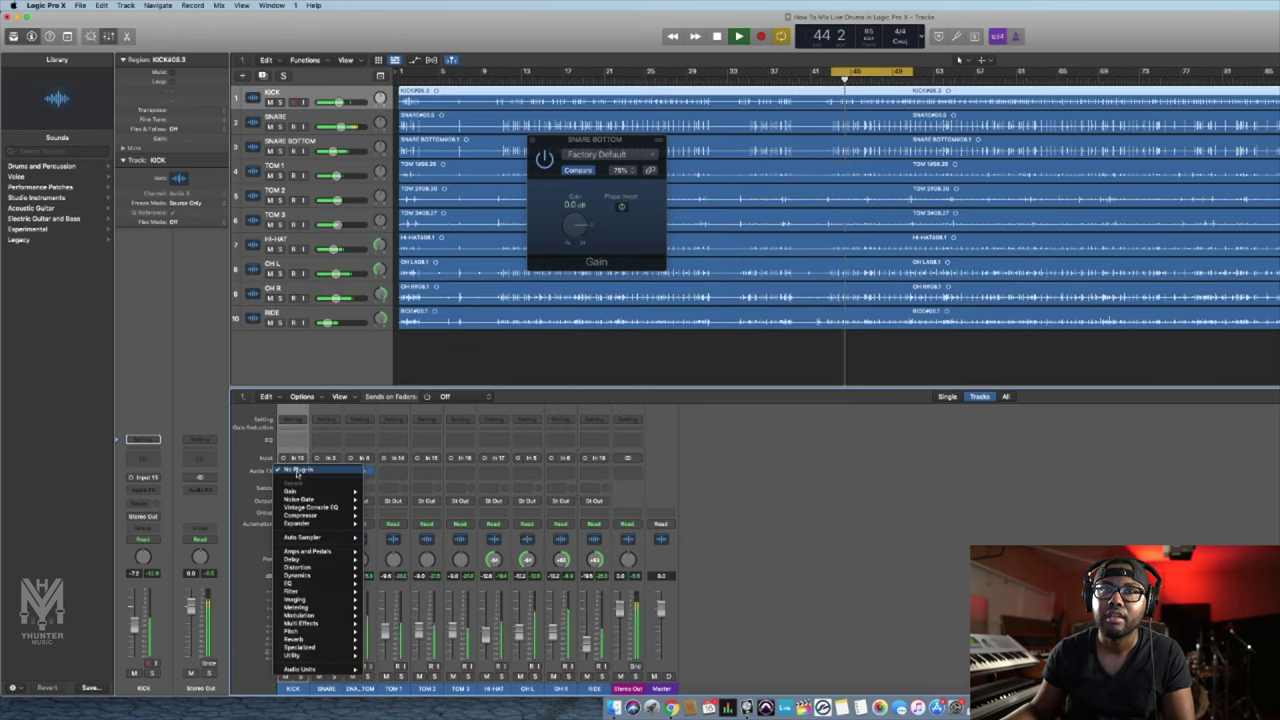
mouse_move(311, 571)
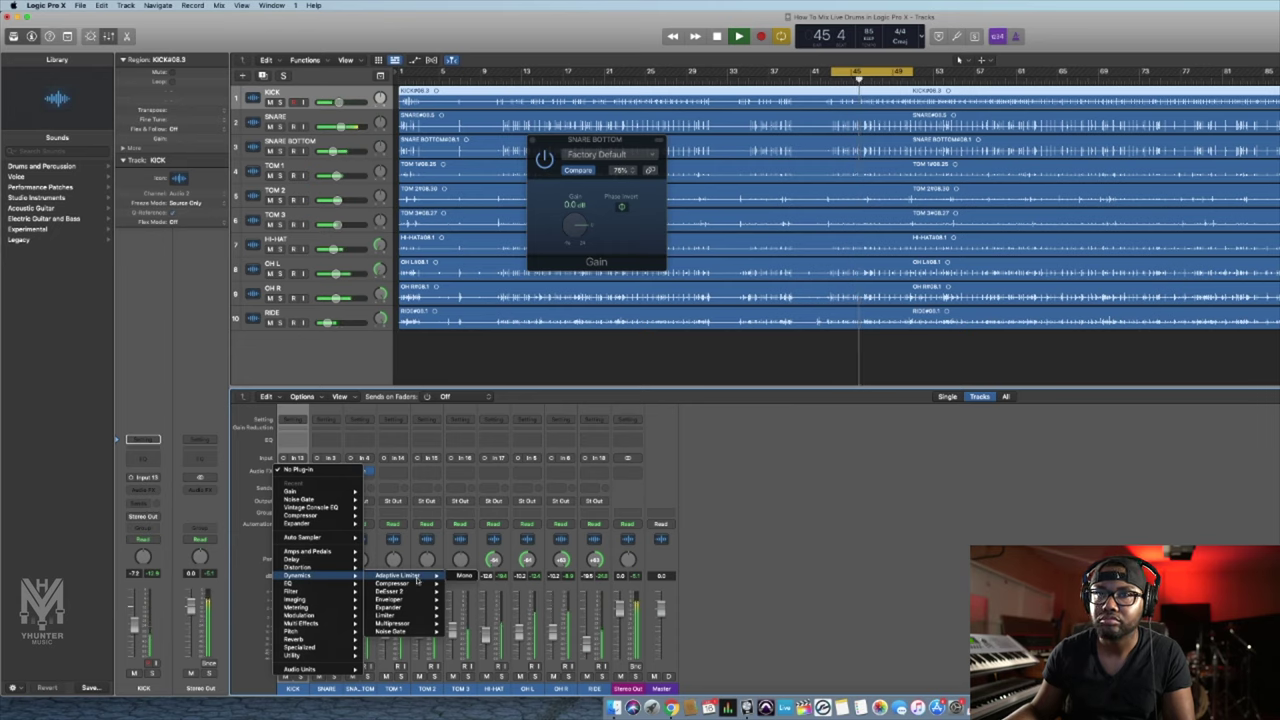
mouse_move(415, 583)
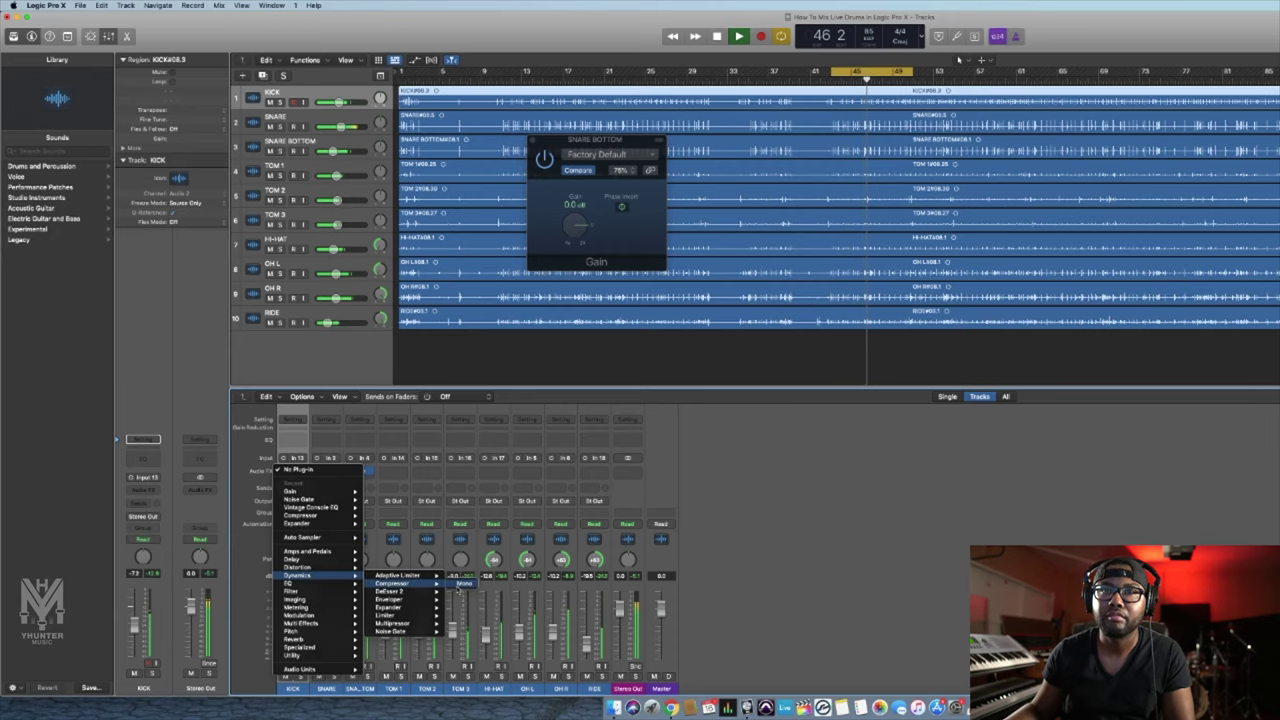
left_click(460, 584)
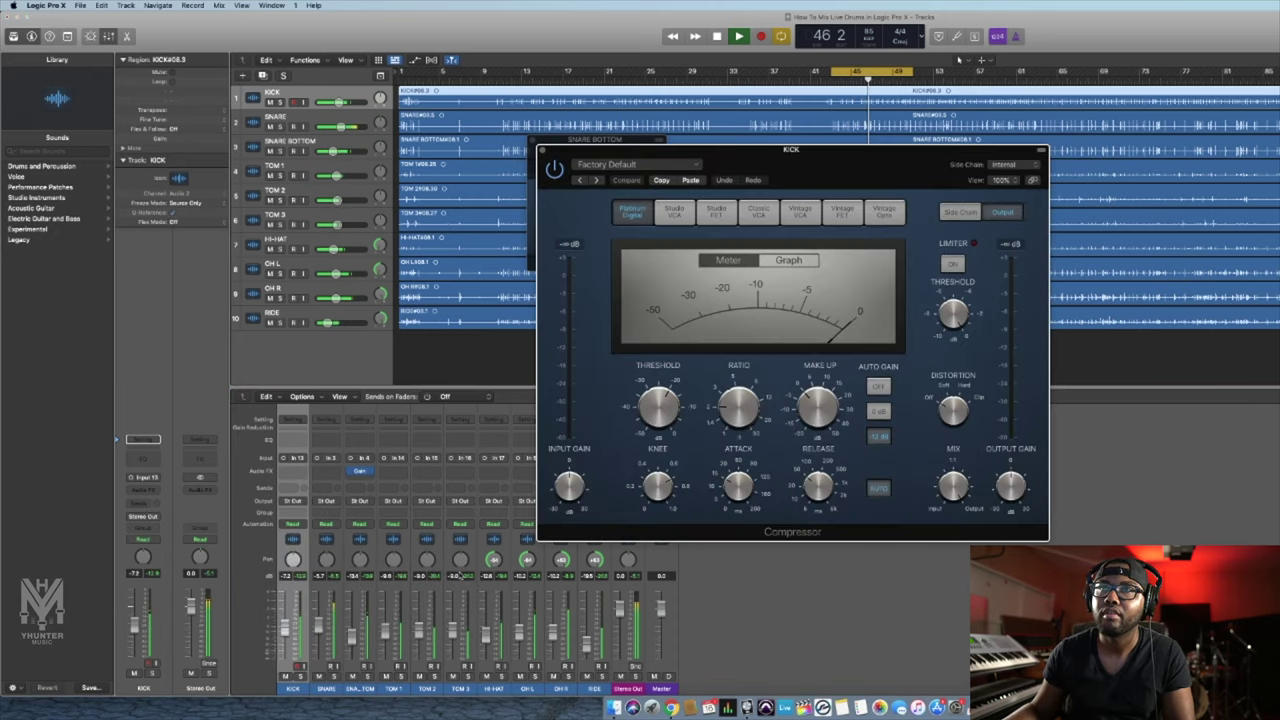
- Load the Rock Kick drum preset in the kick's Compressor and raise the kick fader to about -5.9 dB during playback
left_click(650, 166)
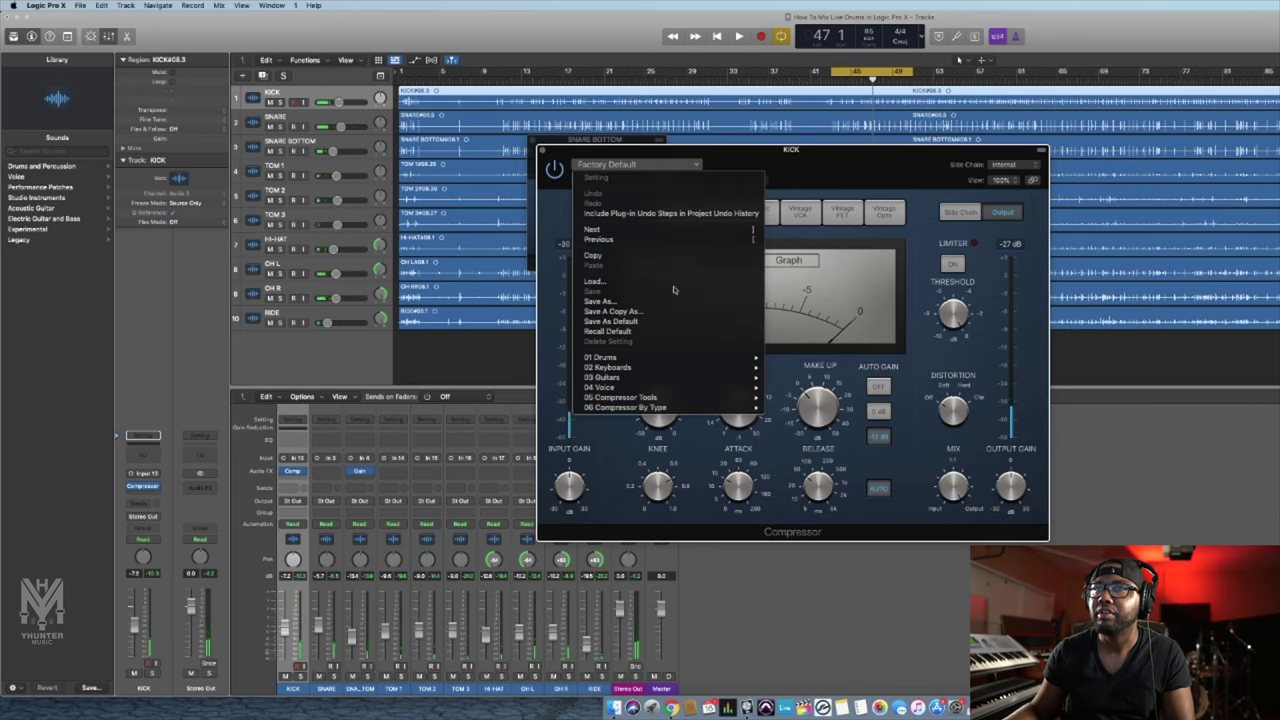
mouse_move(690, 357)
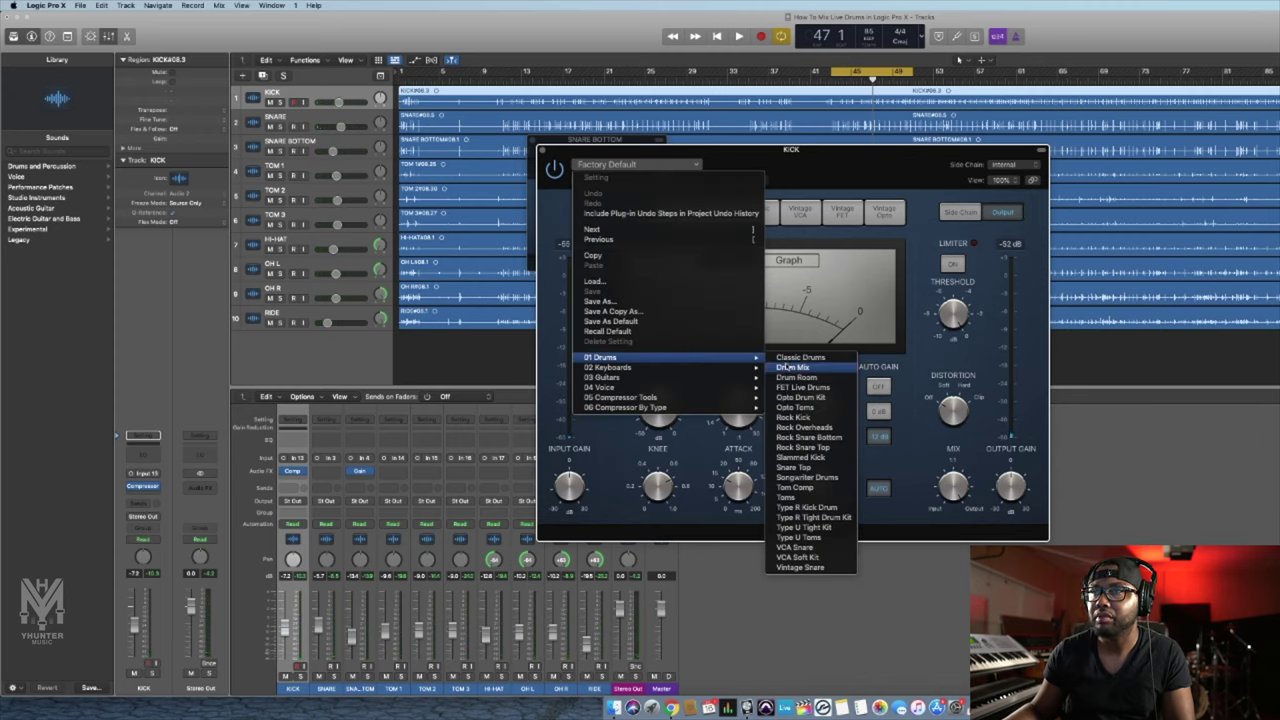
left_click(822, 419)
key("space")
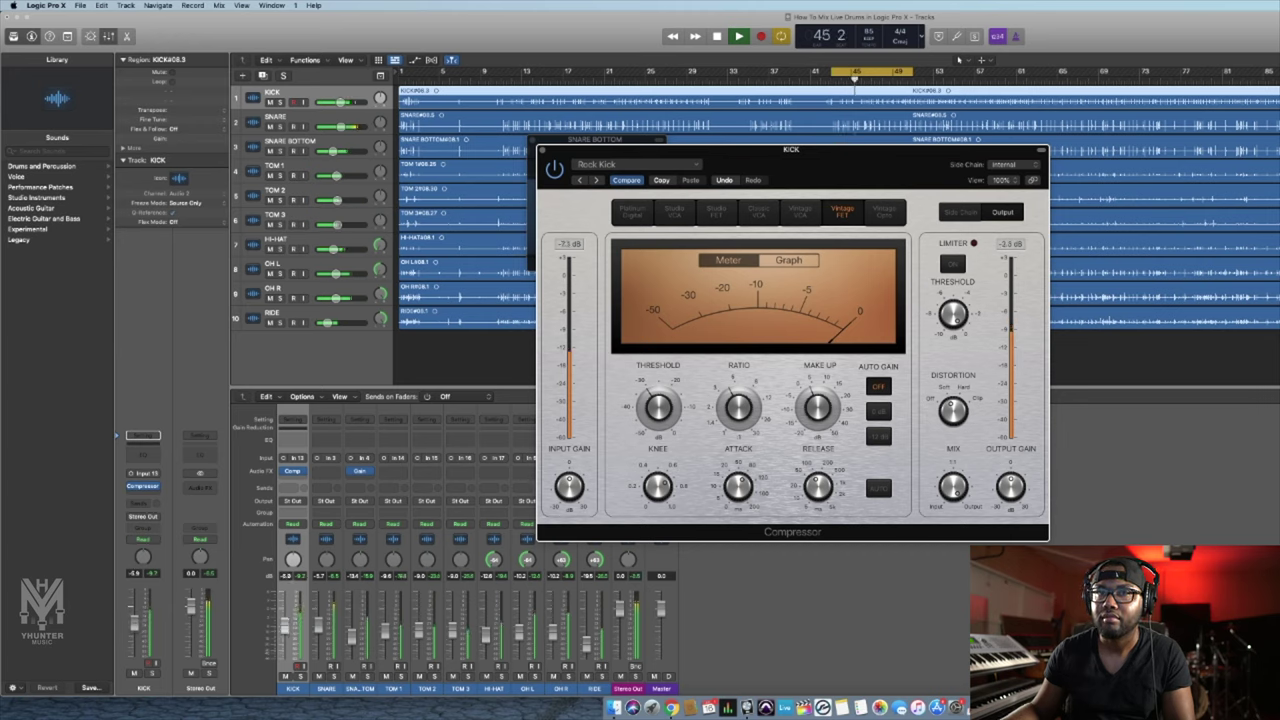
left_click(284, 627)
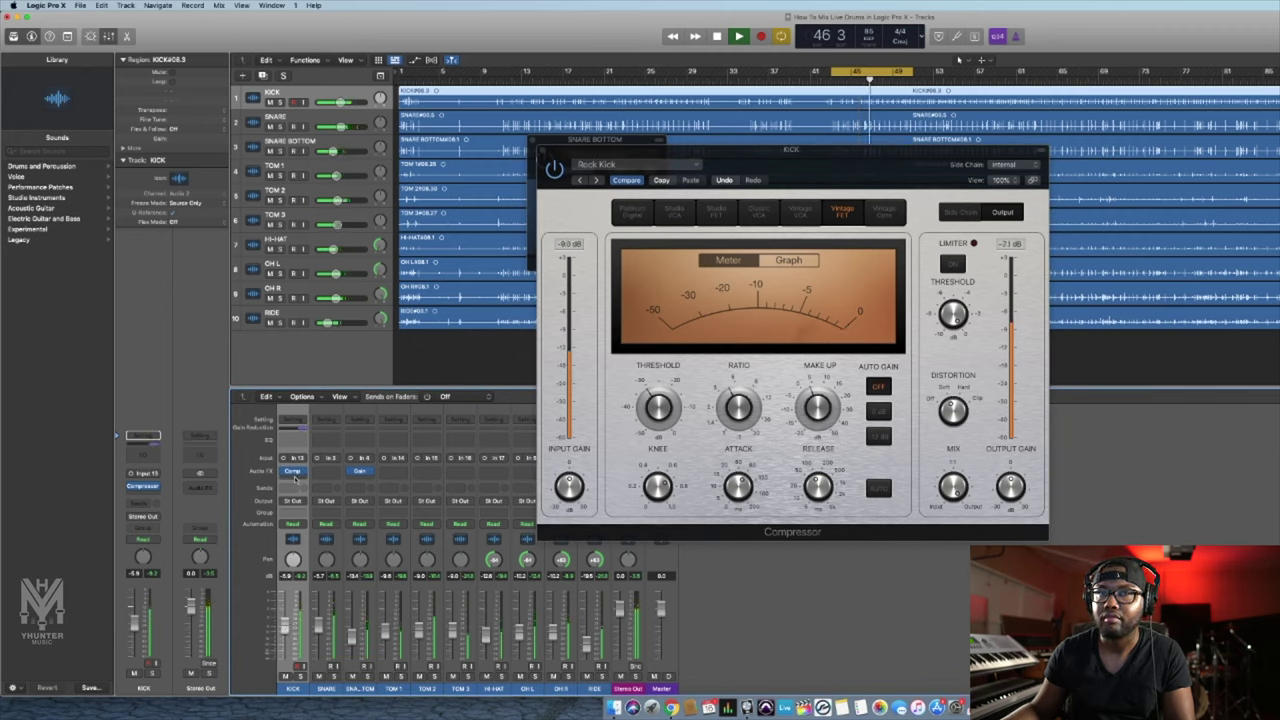
key("space")
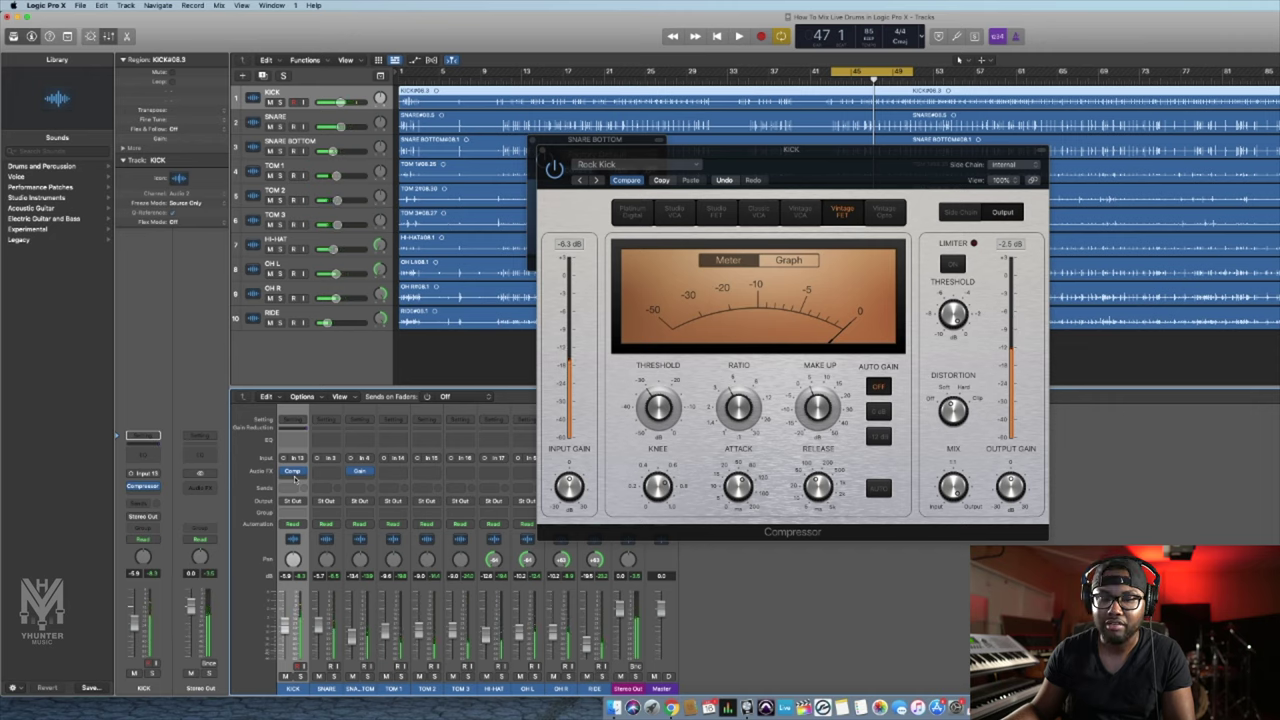
- Insert a mono Vintage Console EQ after the Compressor on the kick channel and close the Compressor and Gain windows
left_click(295, 480)
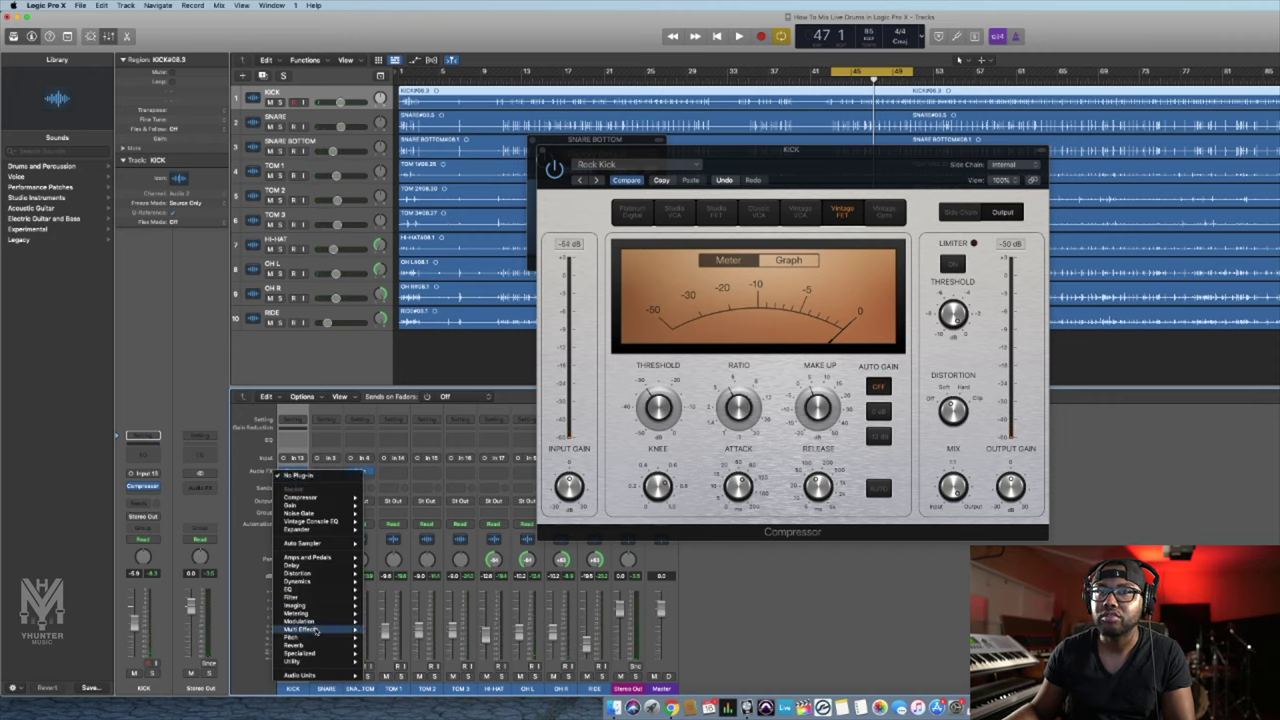
mouse_move(305, 645)
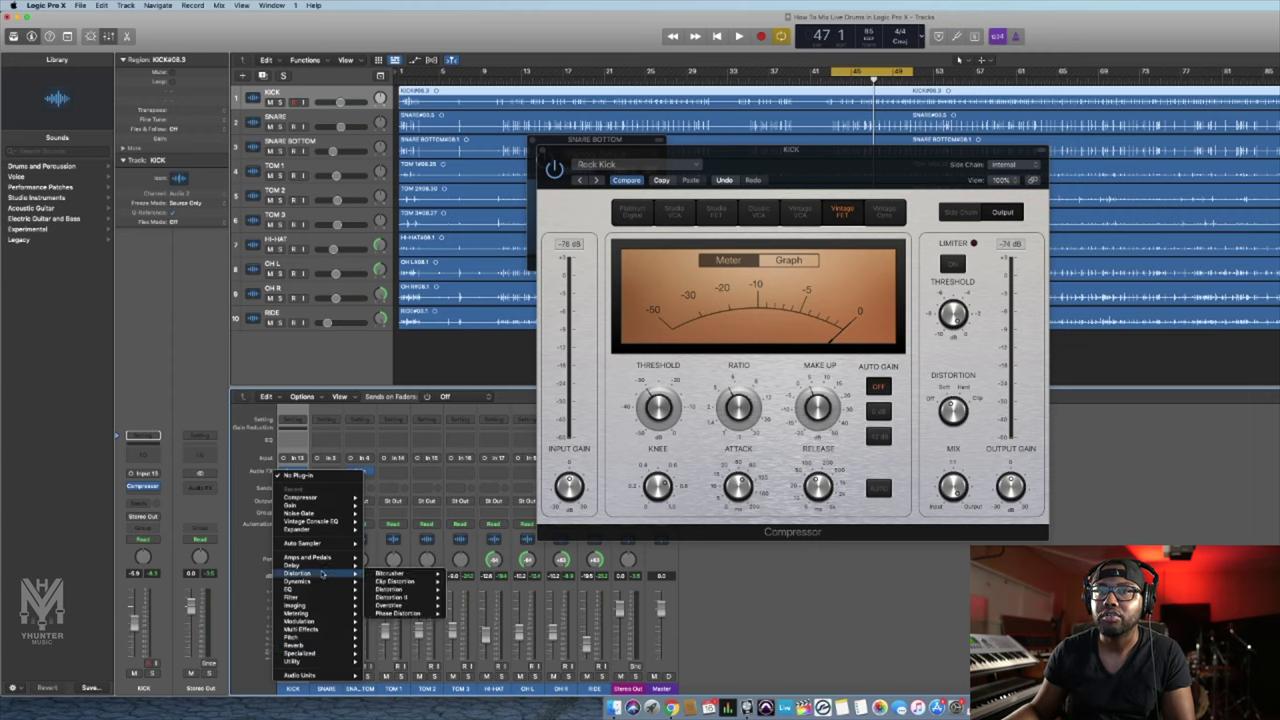
mouse_move(315, 591)
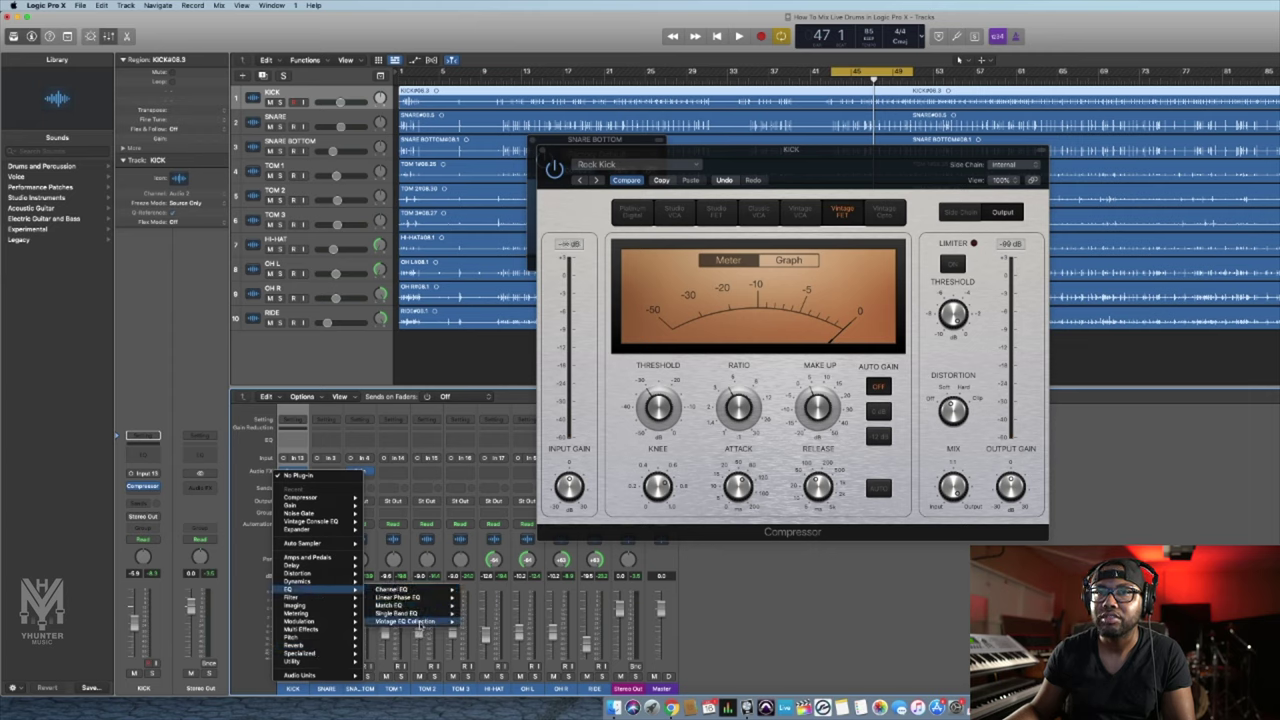
mouse_move(410, 621)
mouse_move(467, 623)
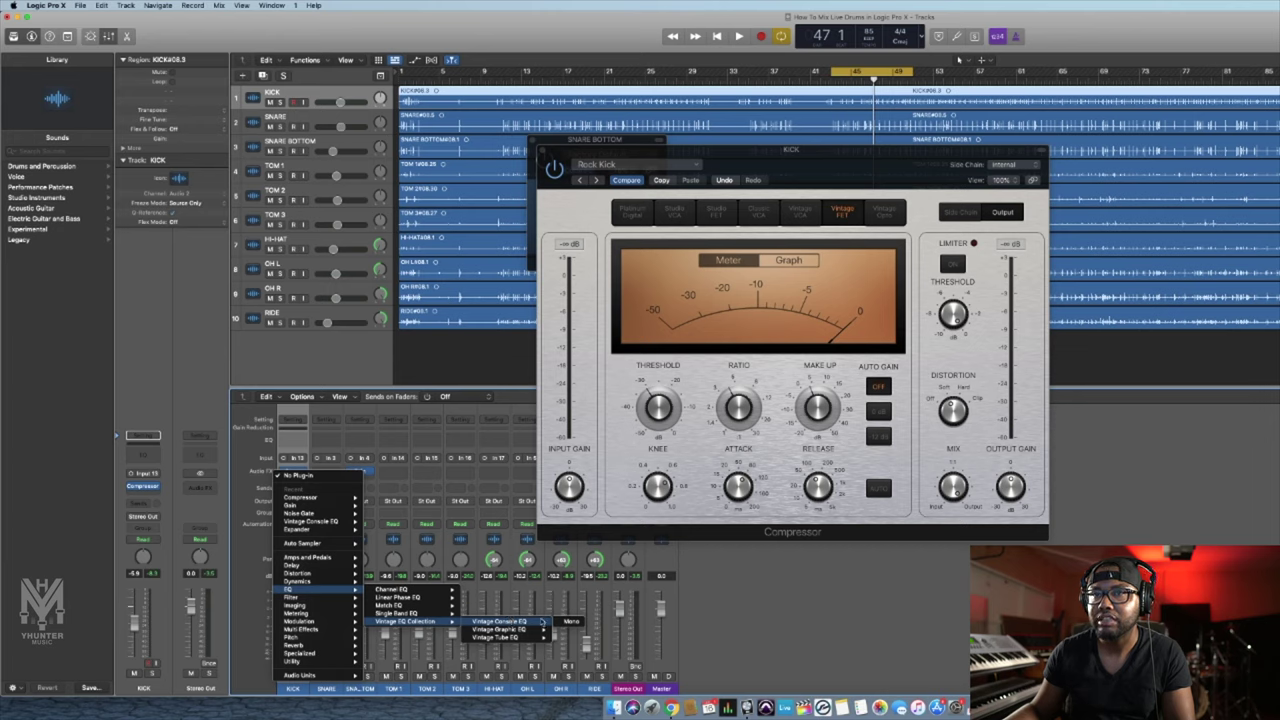
mouse_move(540, 629)
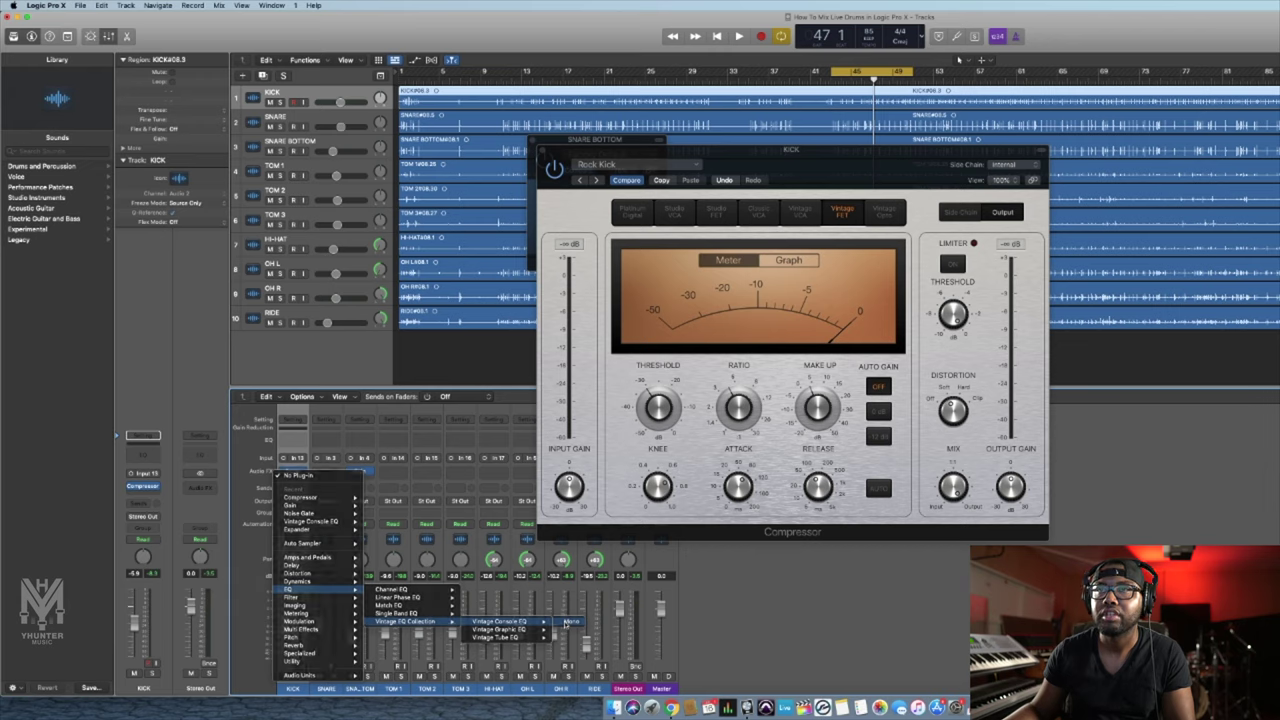
left_click(568, 622)
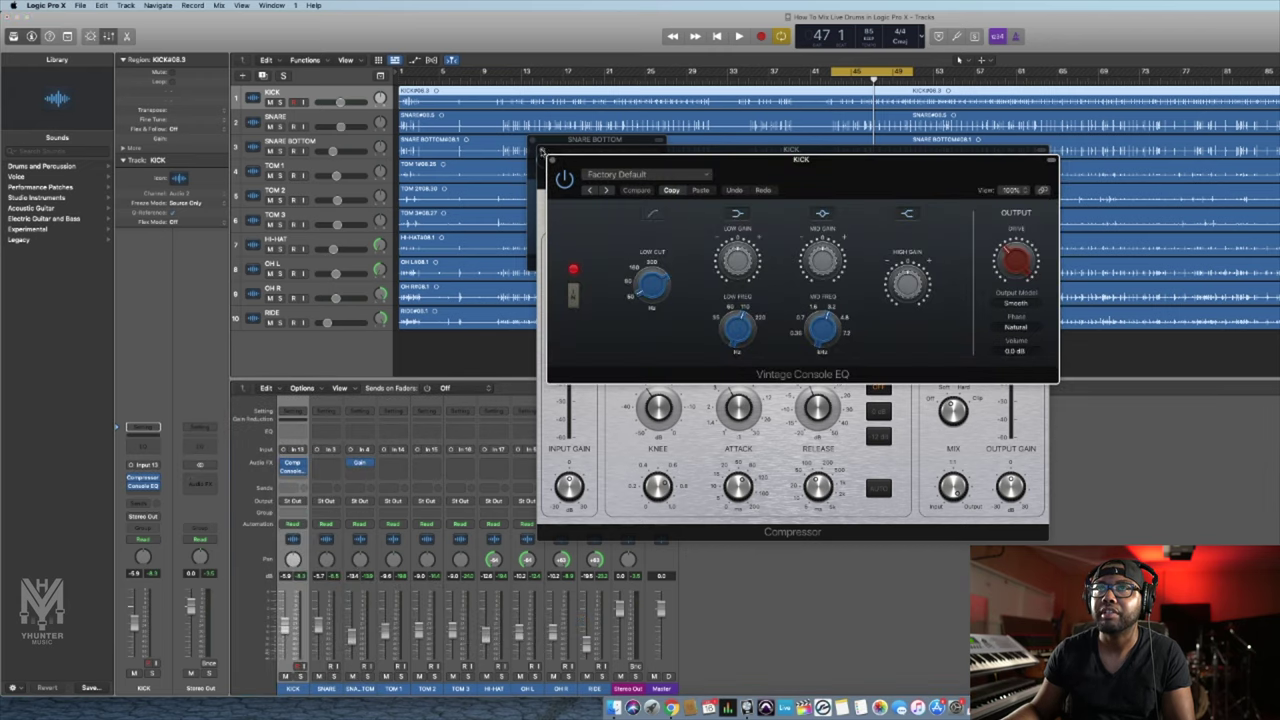
left_click(540, 152)
left_click(534, 141)
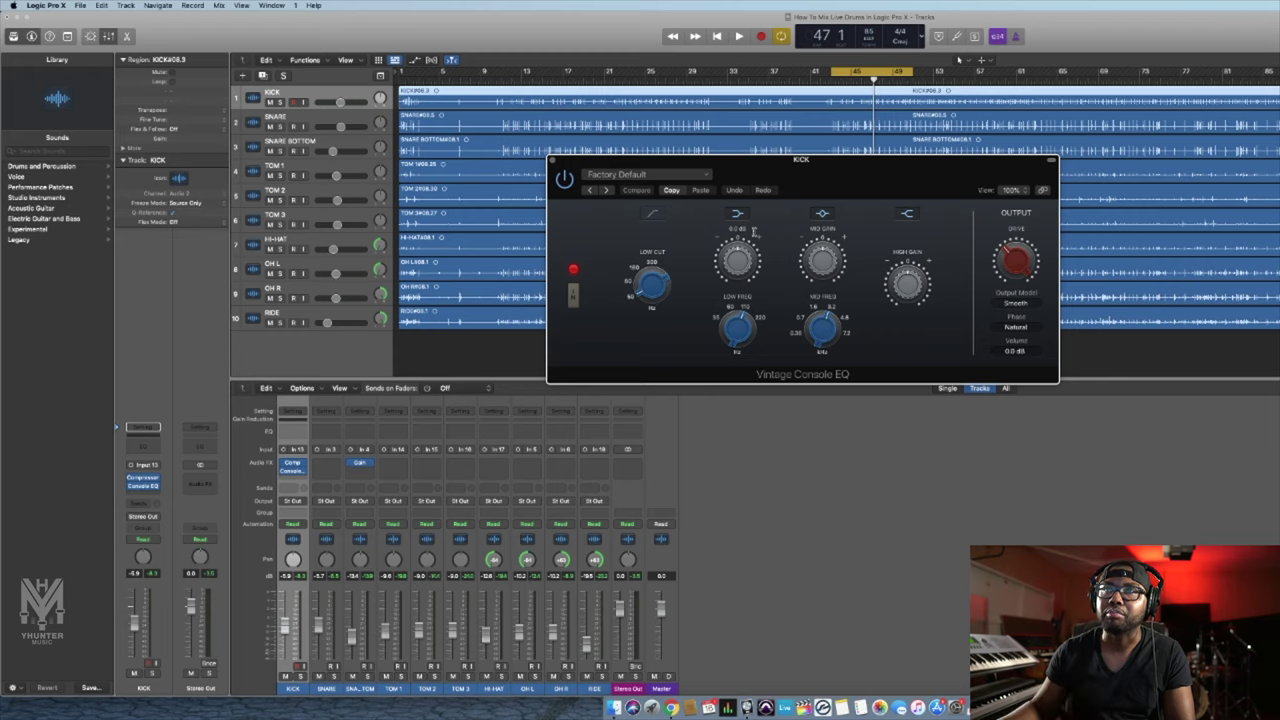
- Load the Pop Kick drum preset in the kick's Vintage Console EQ and audition it by playing the loop
left_click(620, 174)
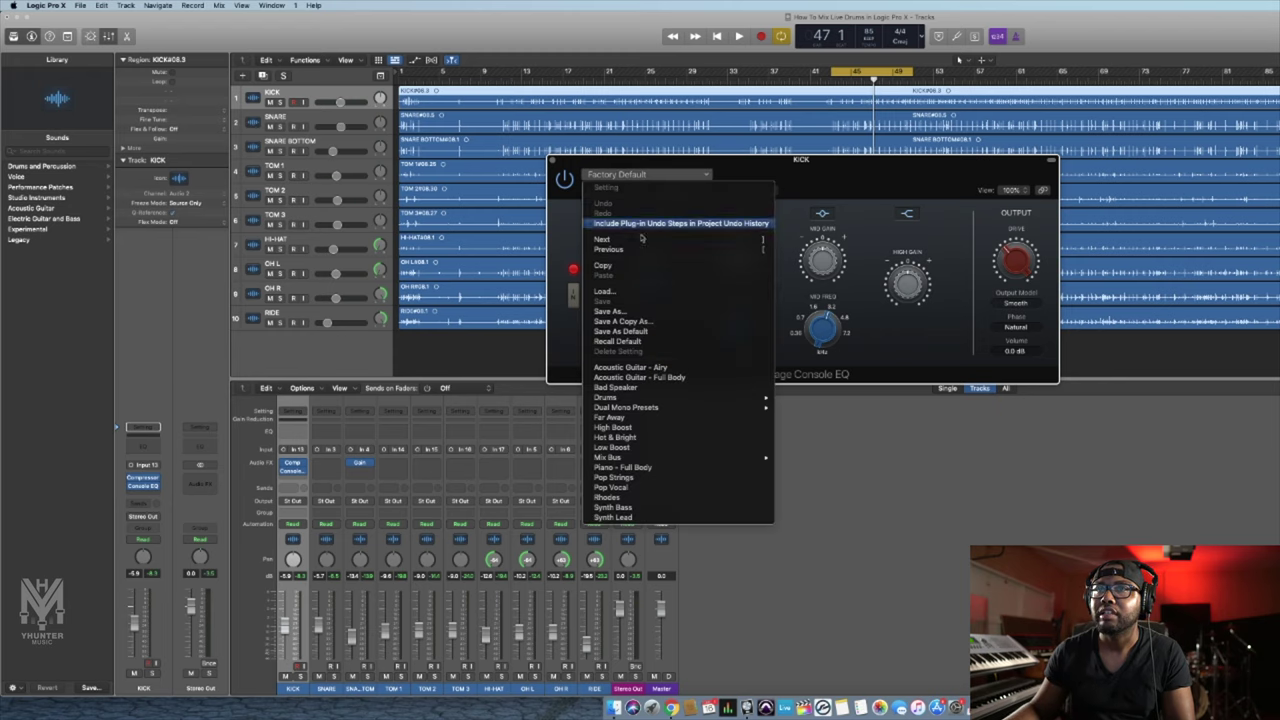
mouse_move(675, 399)
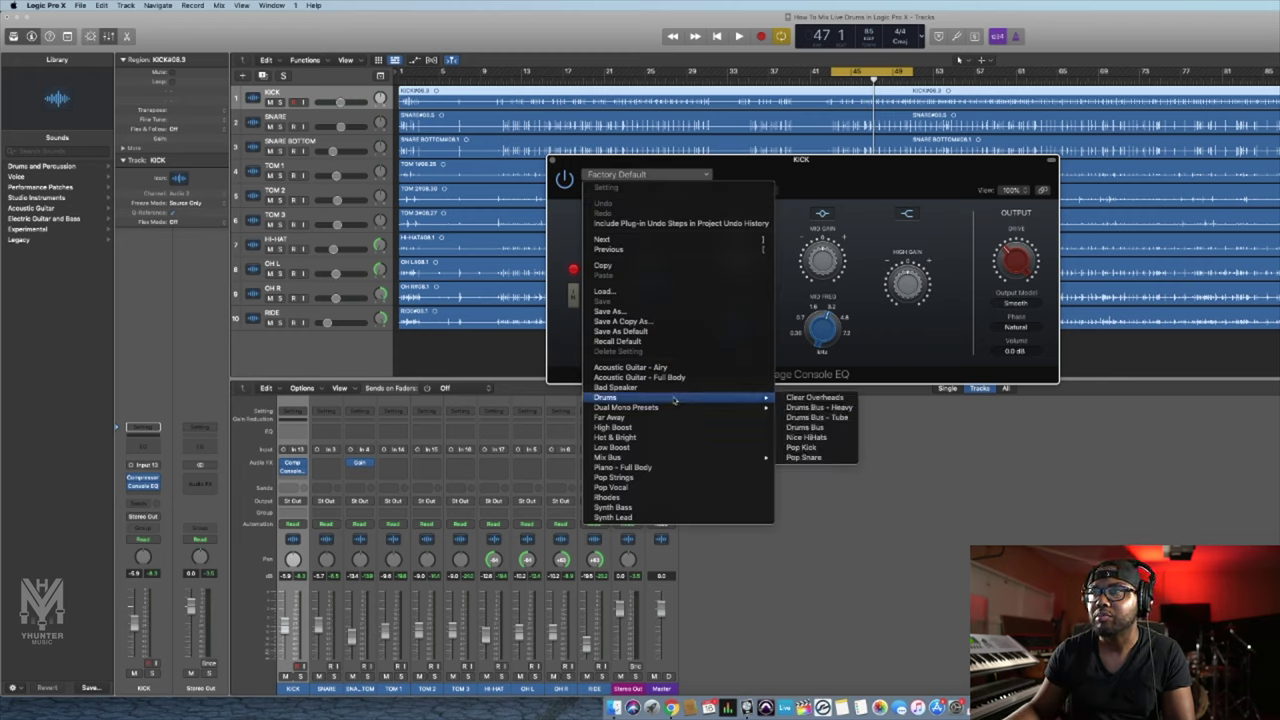
left_click(835, 447)
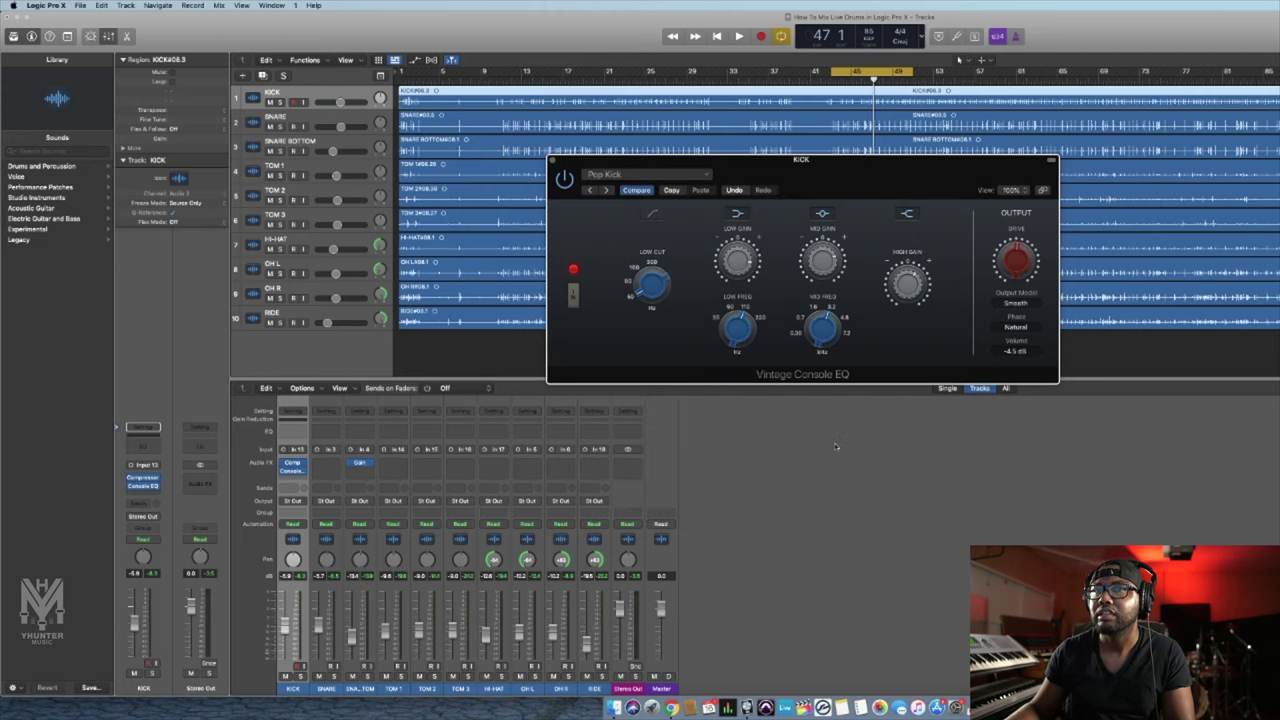
key("space")
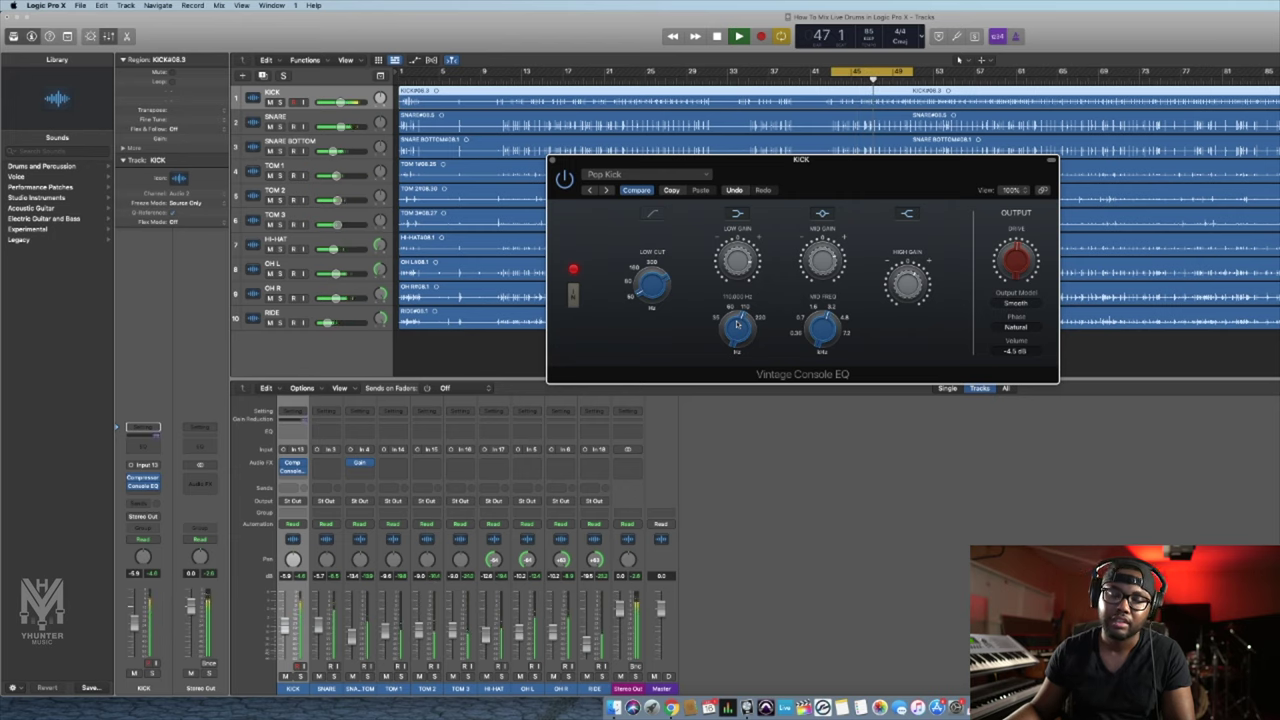
key("space")
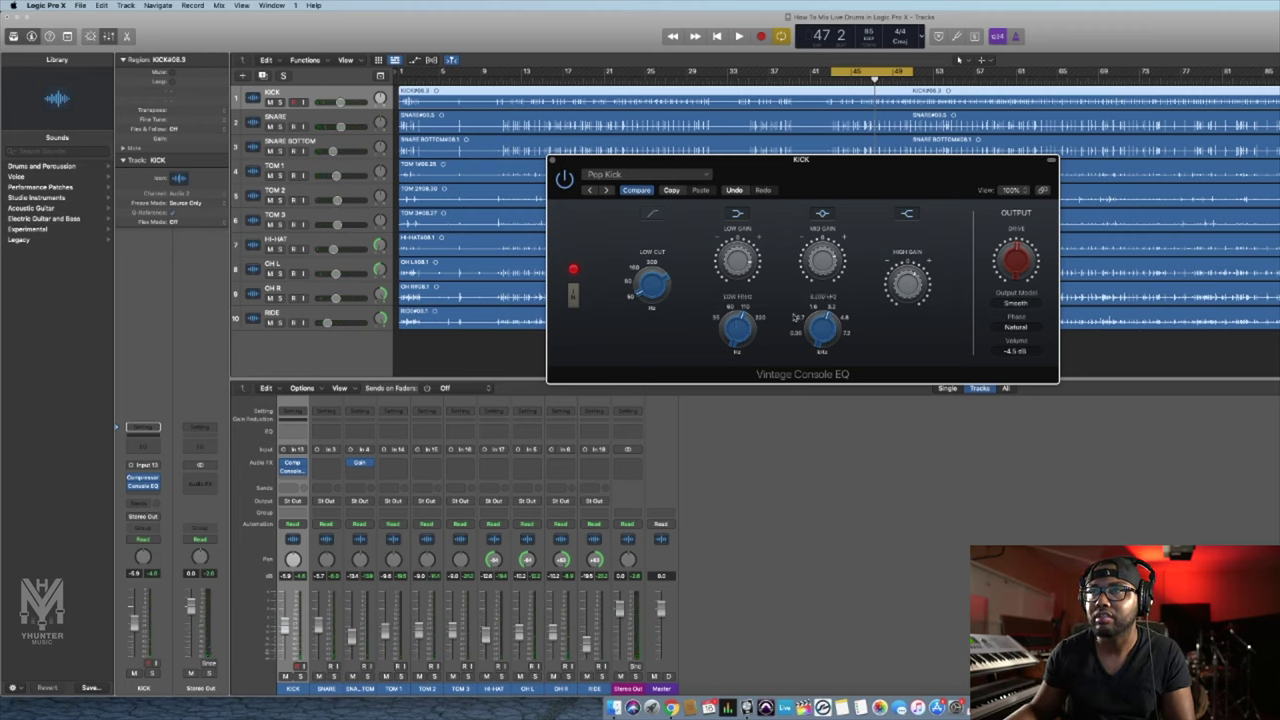
- Lower the Low Freq of the kick's Vintage Console EQ slightly during playback, close its window and stop playback
key("space")
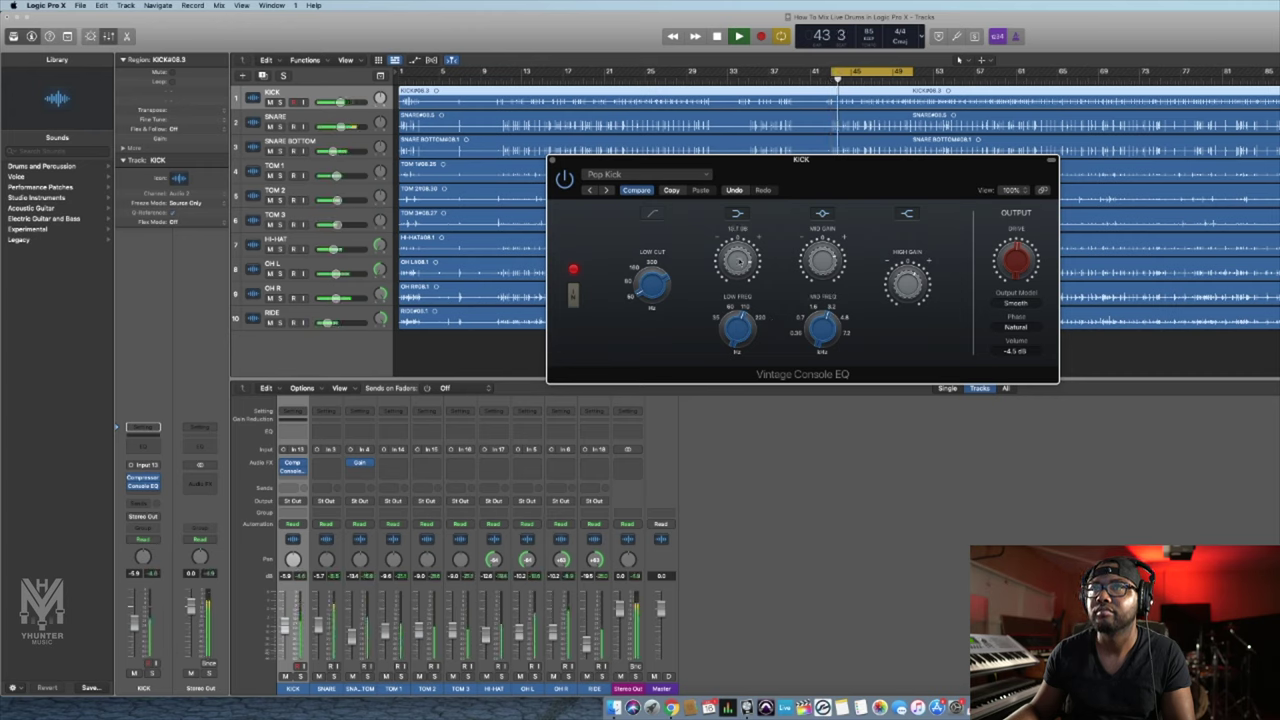
left_click_drag(739, 332, 739, 336)
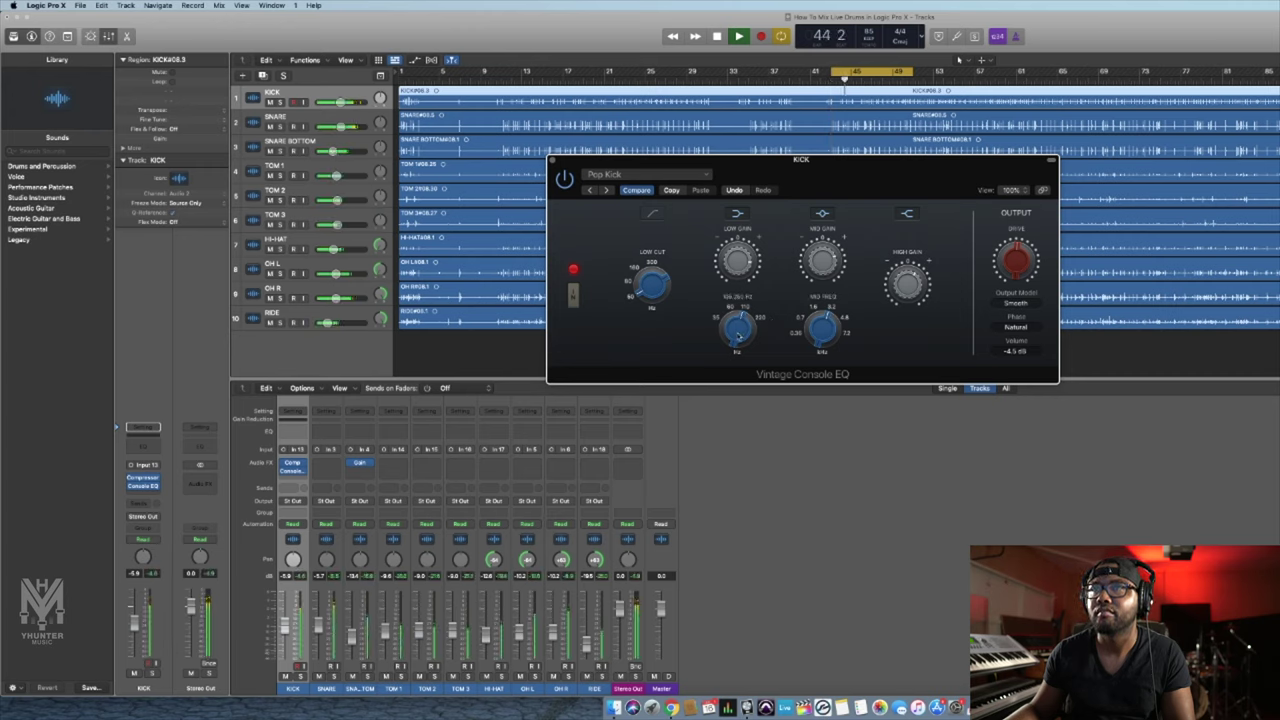
left_click(740, 260)
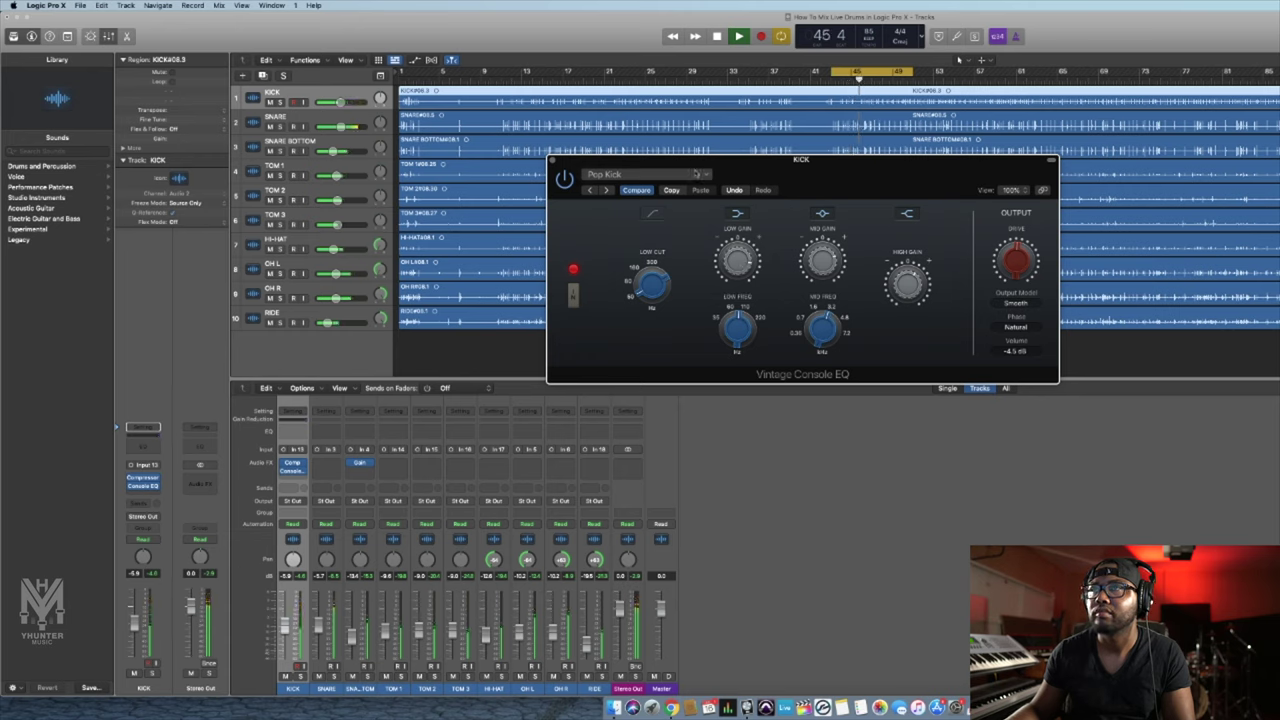
mouse_move(1018, 262)
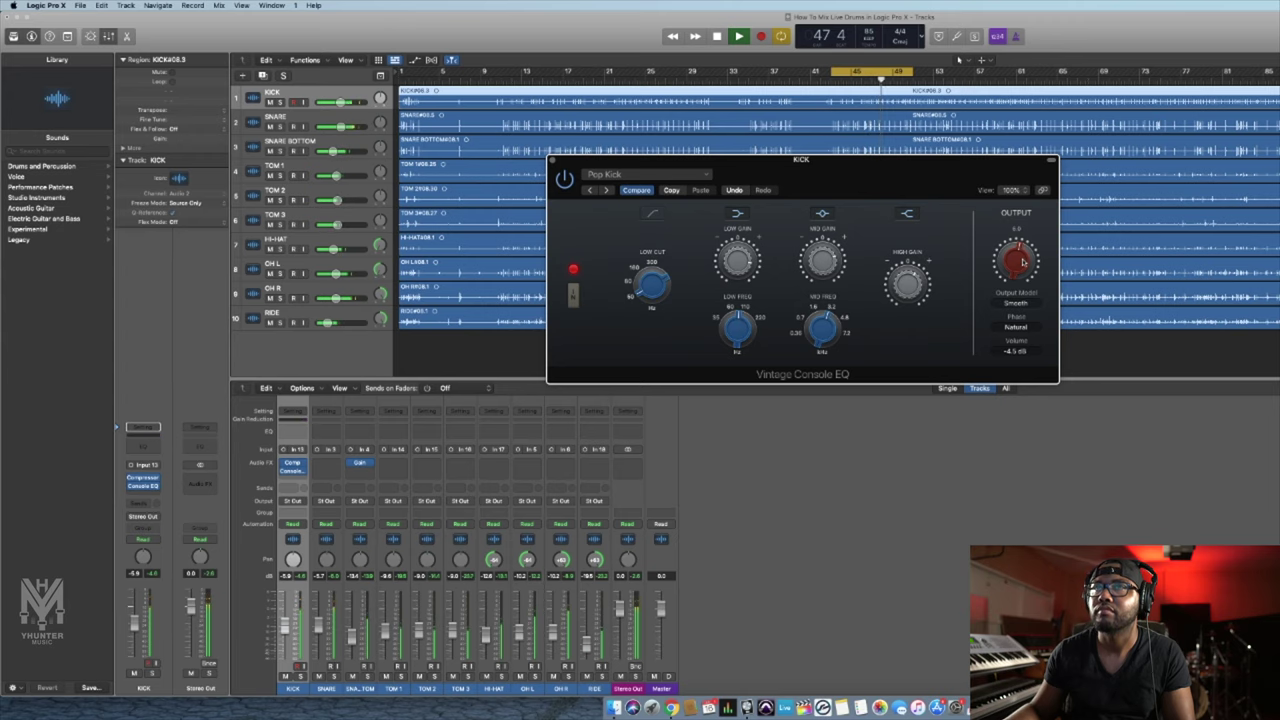
left_click(550, 159)
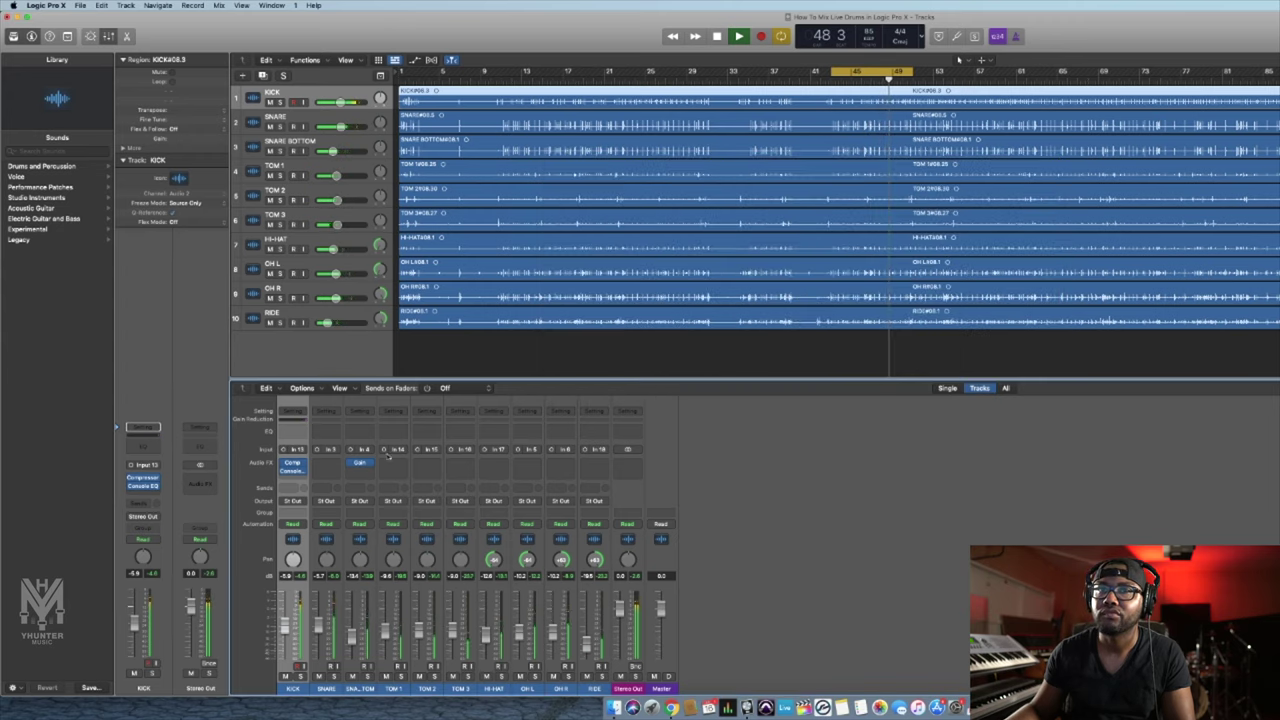
key("space")
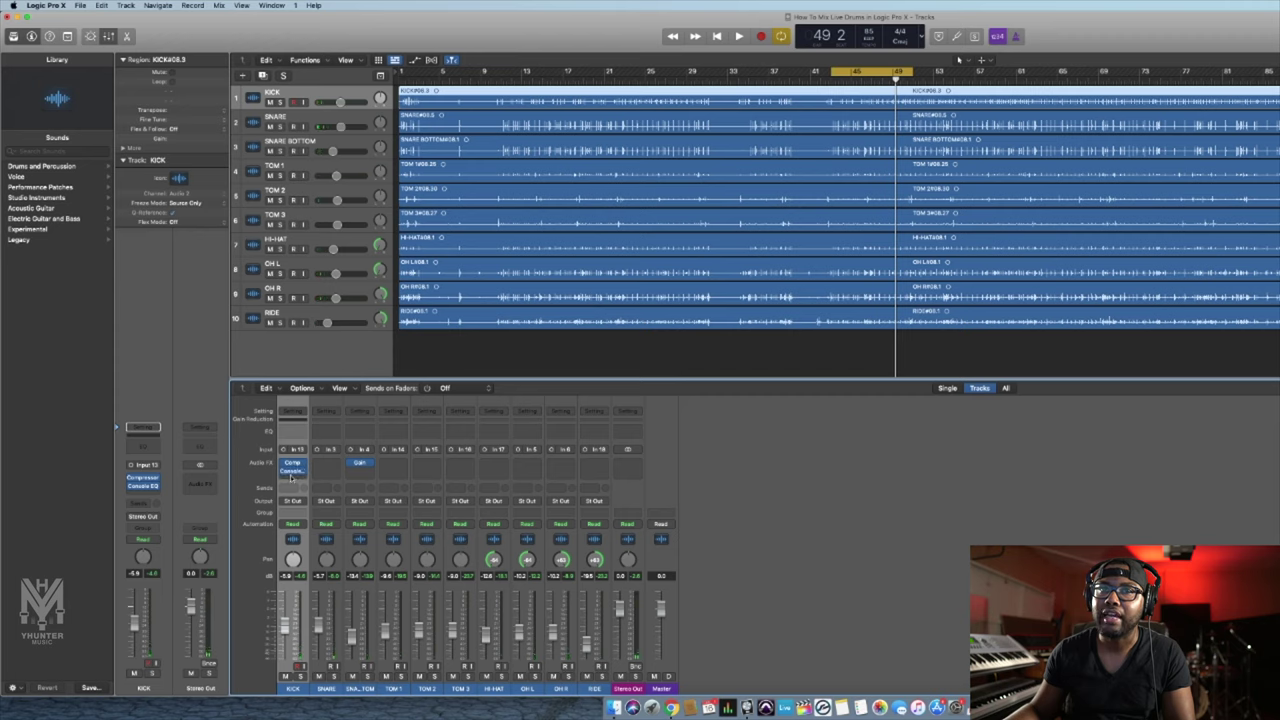
- Insert a mono Expander after the Vintage Console EQ on the kick and set its ratio to 0.64:1 and threshold to about -34.5 dB during playback
left_click(291, 476)
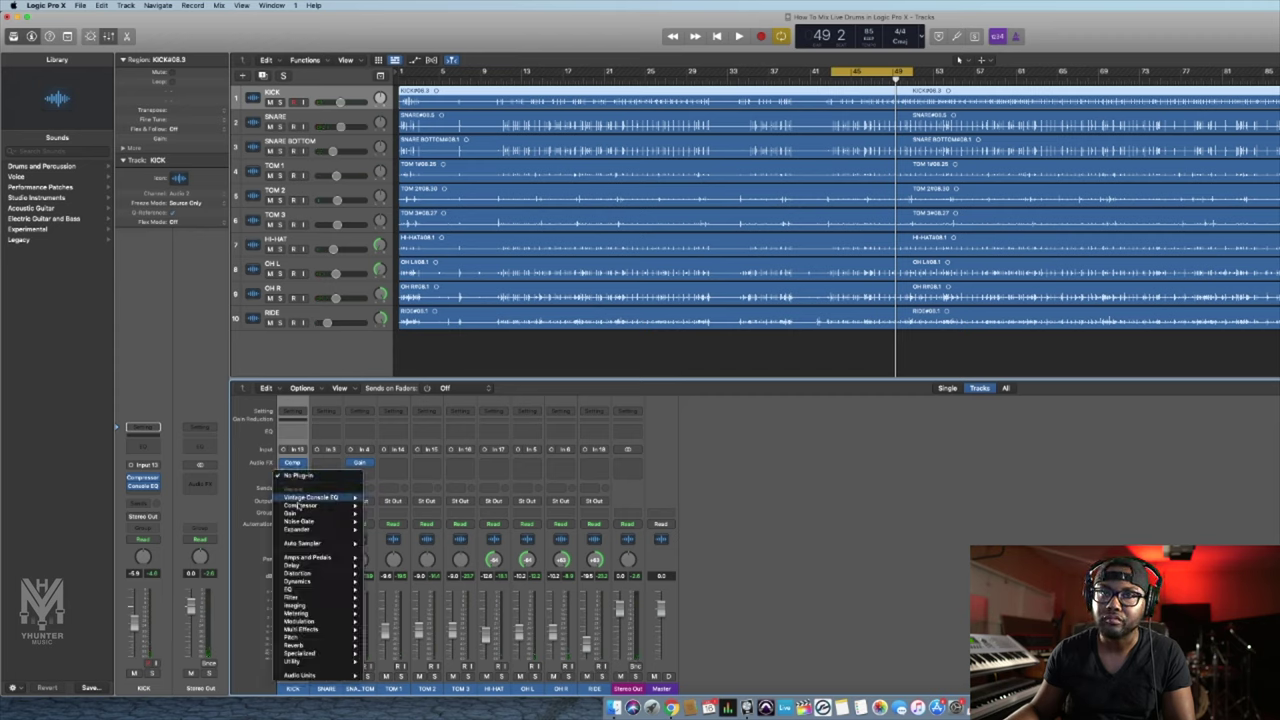
mouse_move(334, 569)
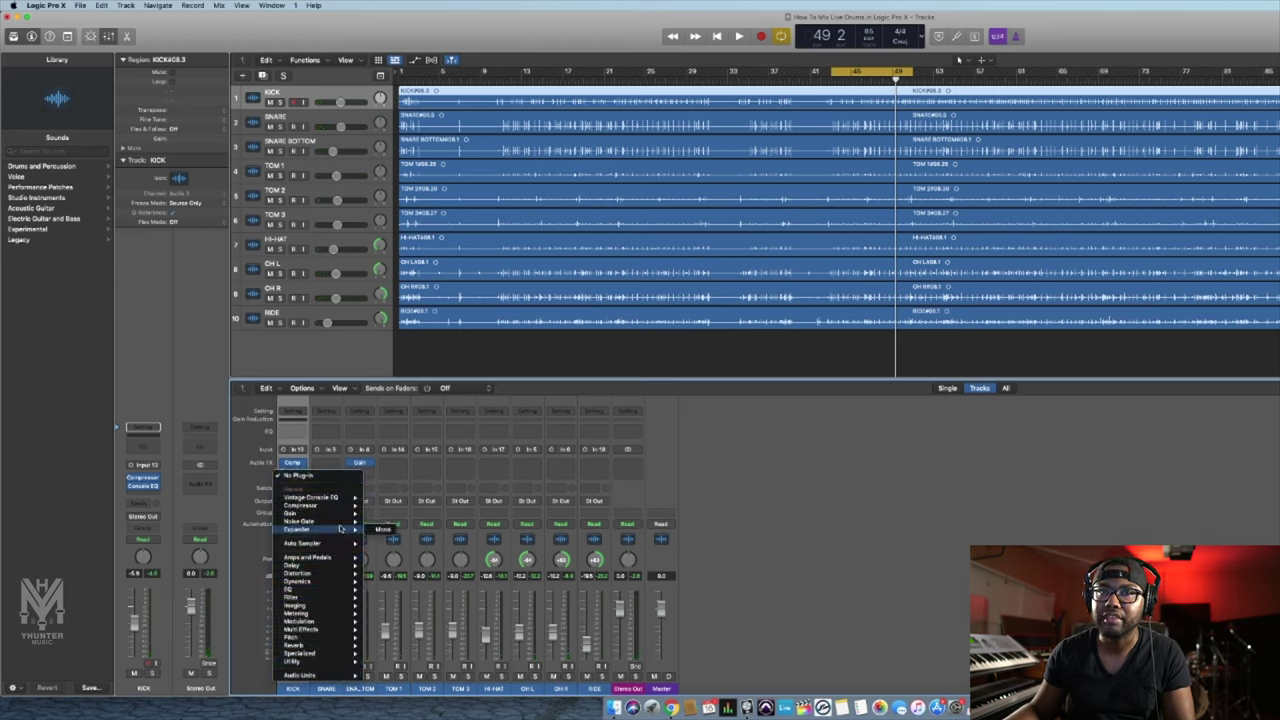
mouse_move(342, 521)
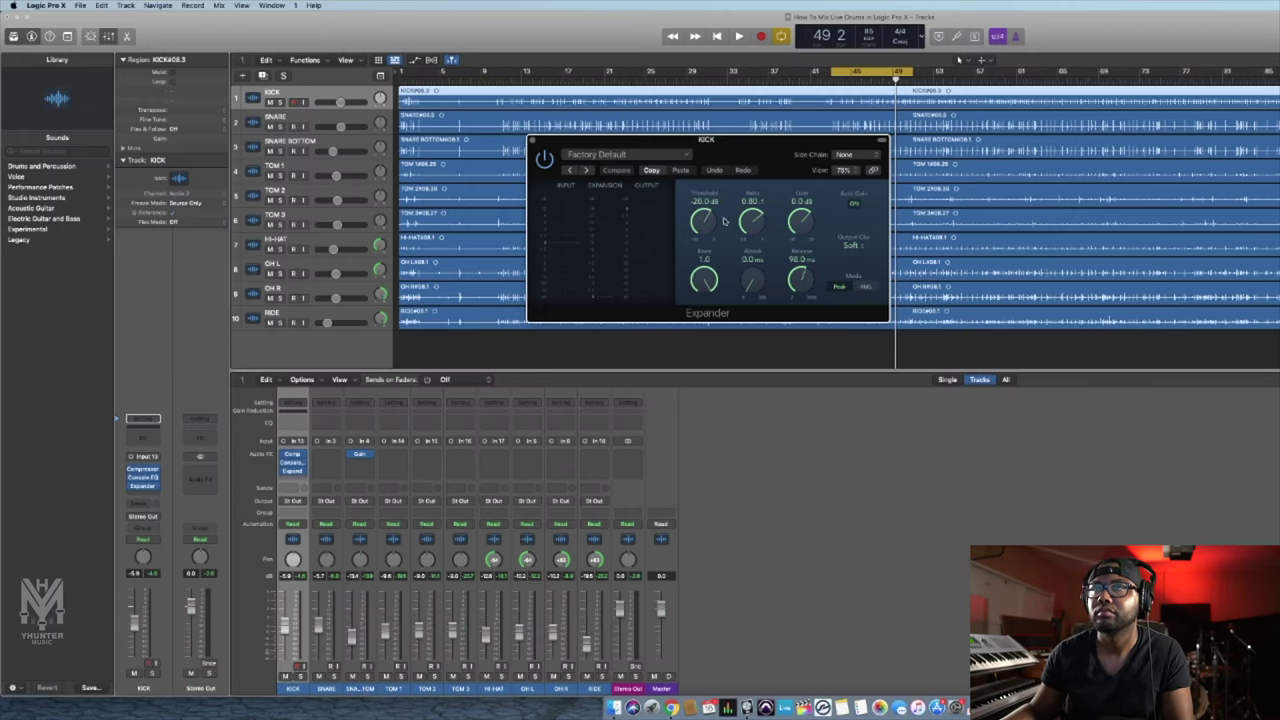
key("space")
left_click_drag(751, 222, 731, 272)
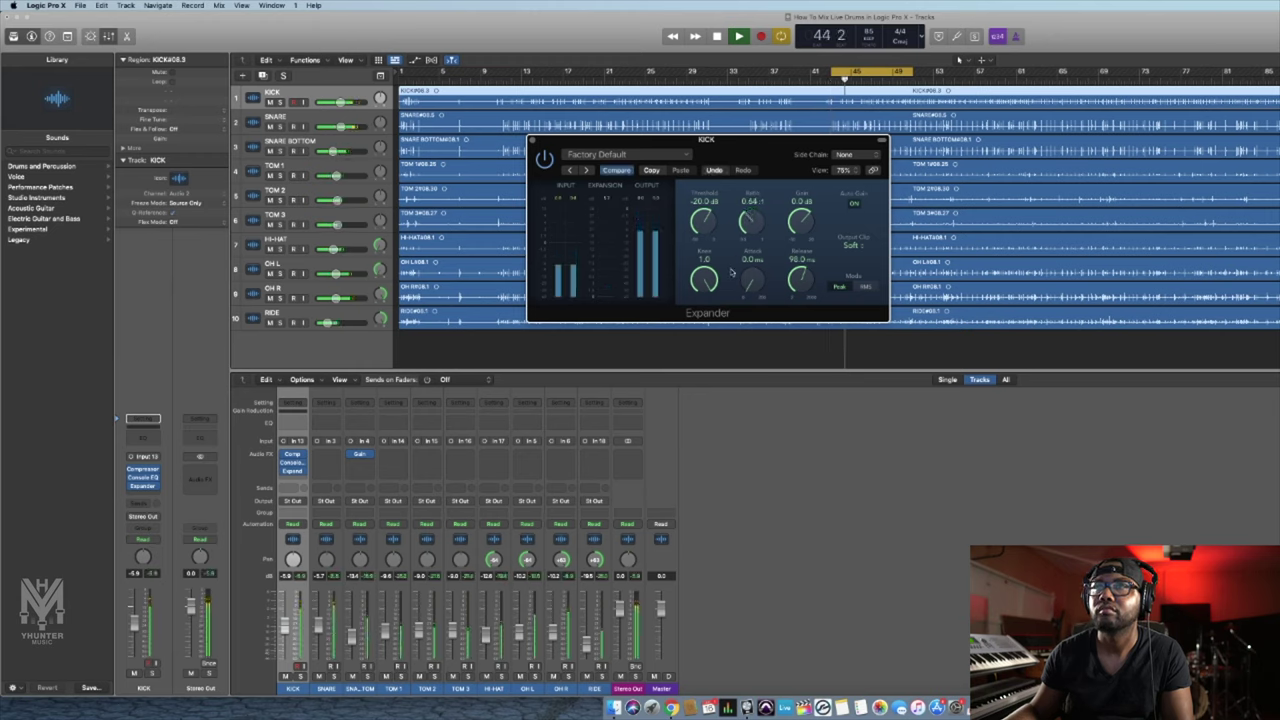
left_click_drag(704, 204, 700, 250)
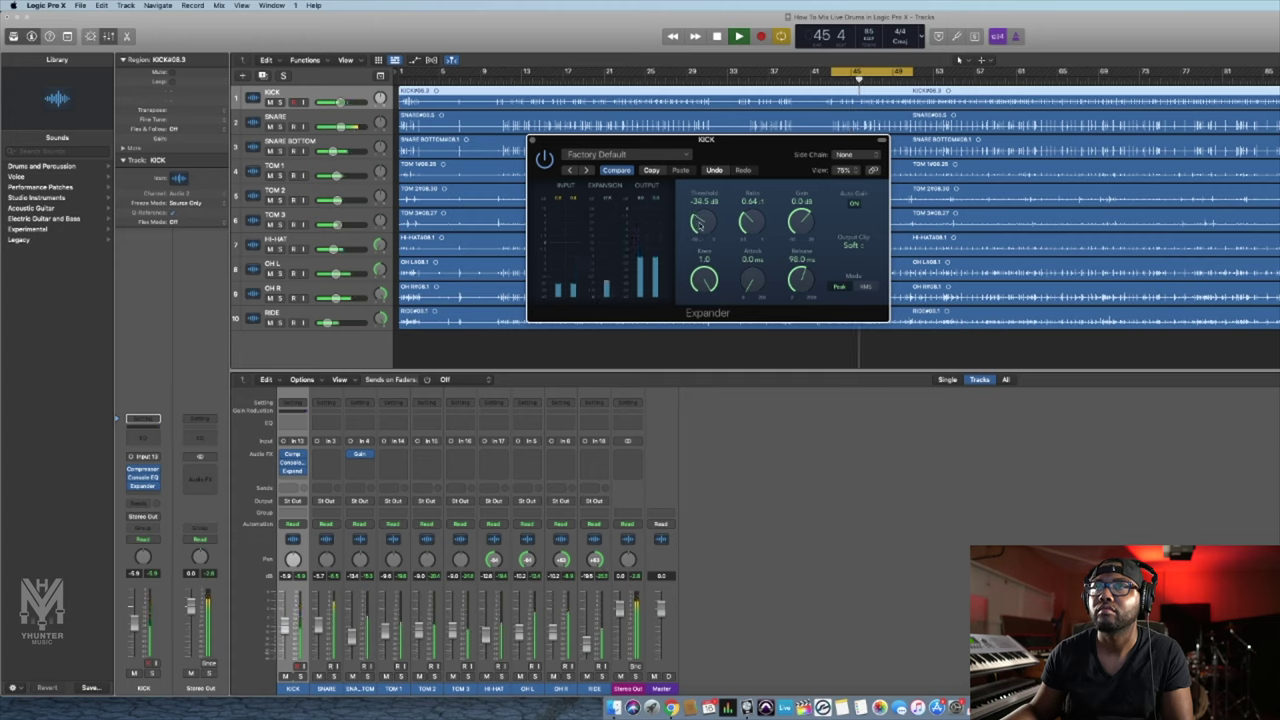
- Solo the kick and refine its Expander to a ratio of 0.60:1 and a threshold of about -37.5 dB
left_click(299, 676)
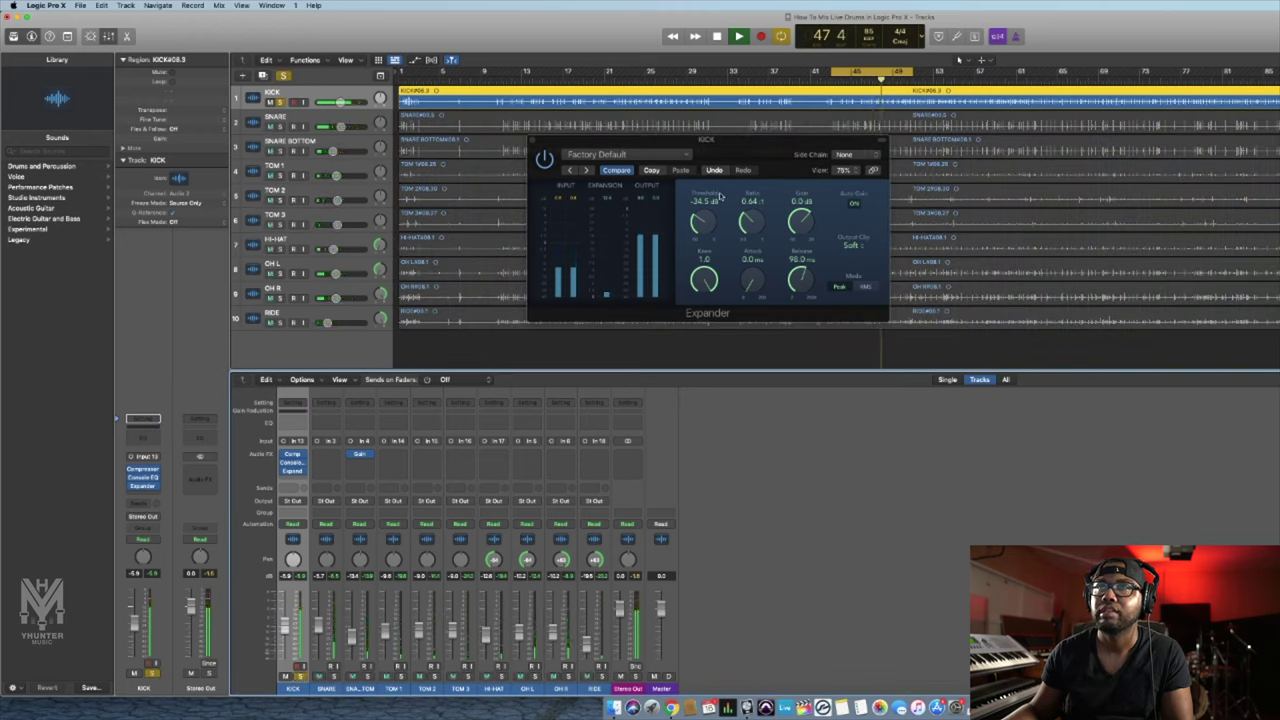
left_click(544, 158)
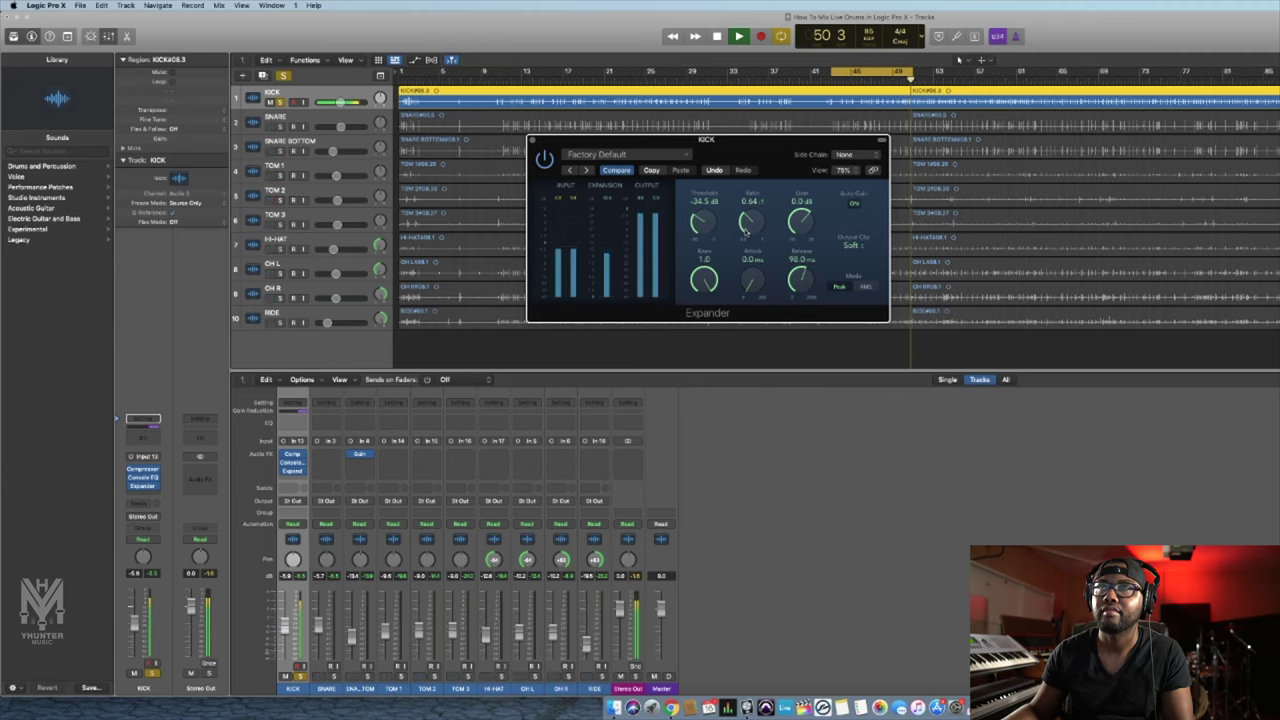
left_click_drag(748, 229, 746, 236)
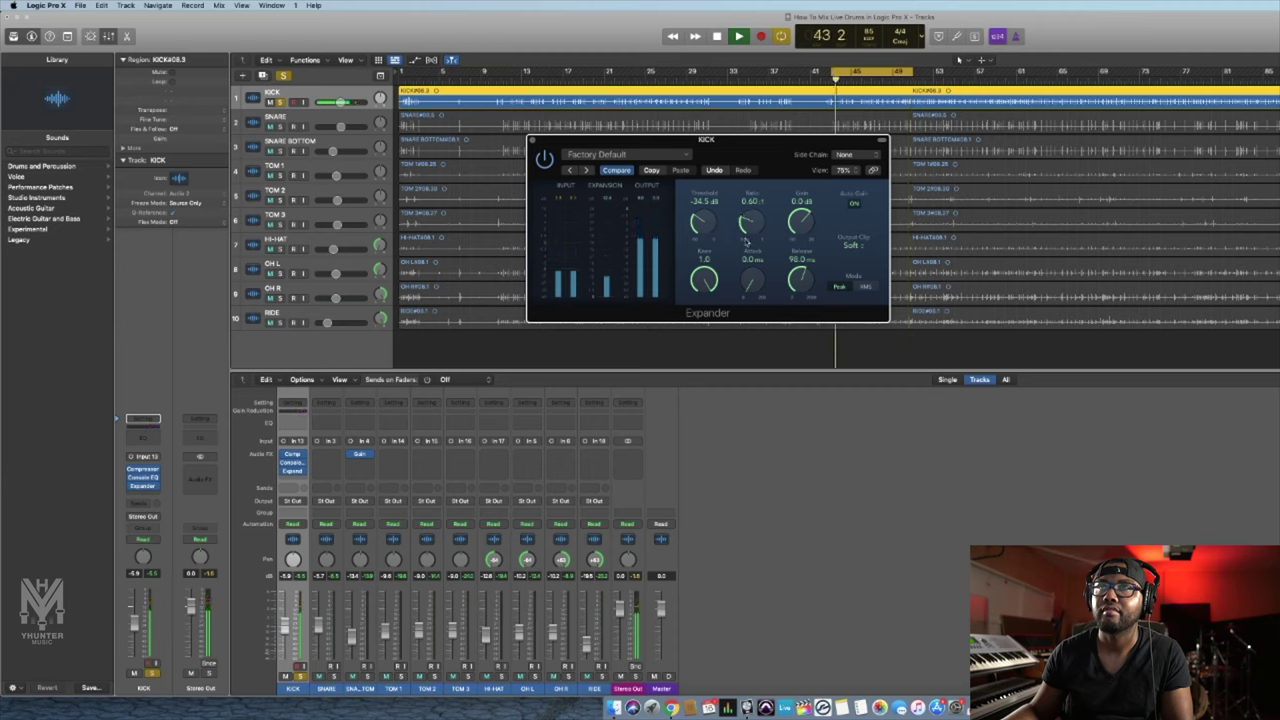
left_click_drag(699, 225, 699, 227)
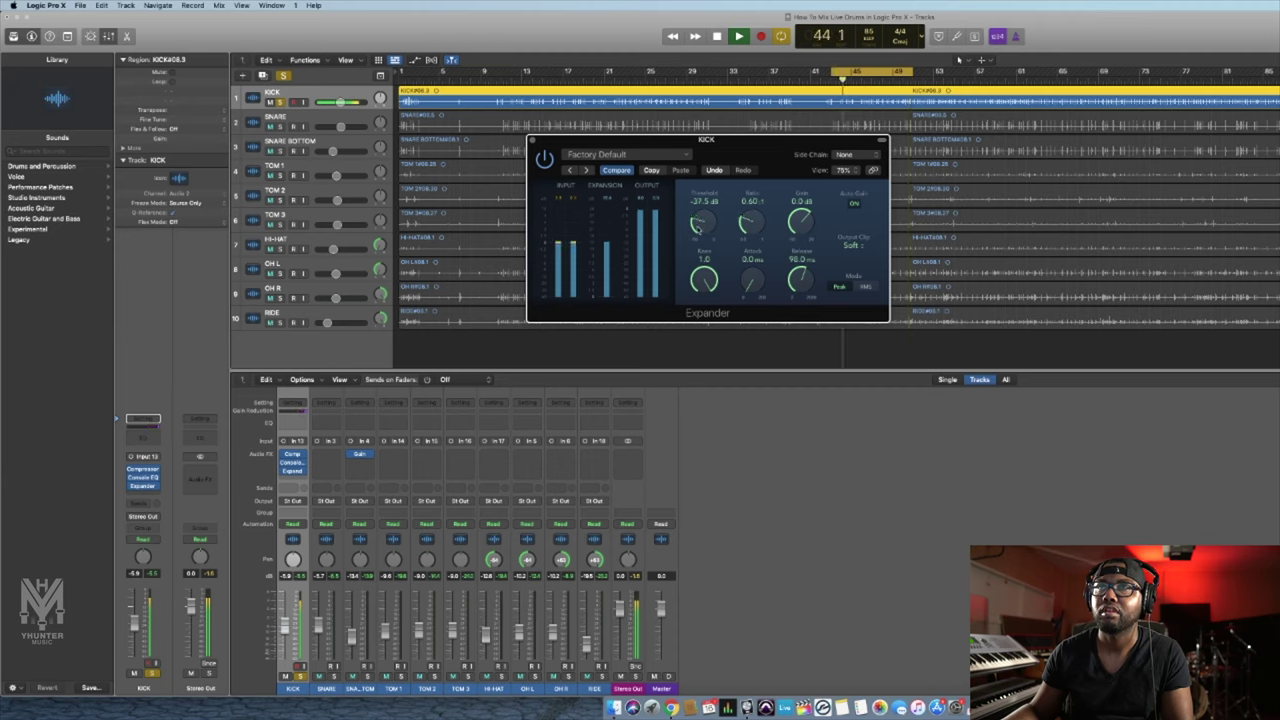
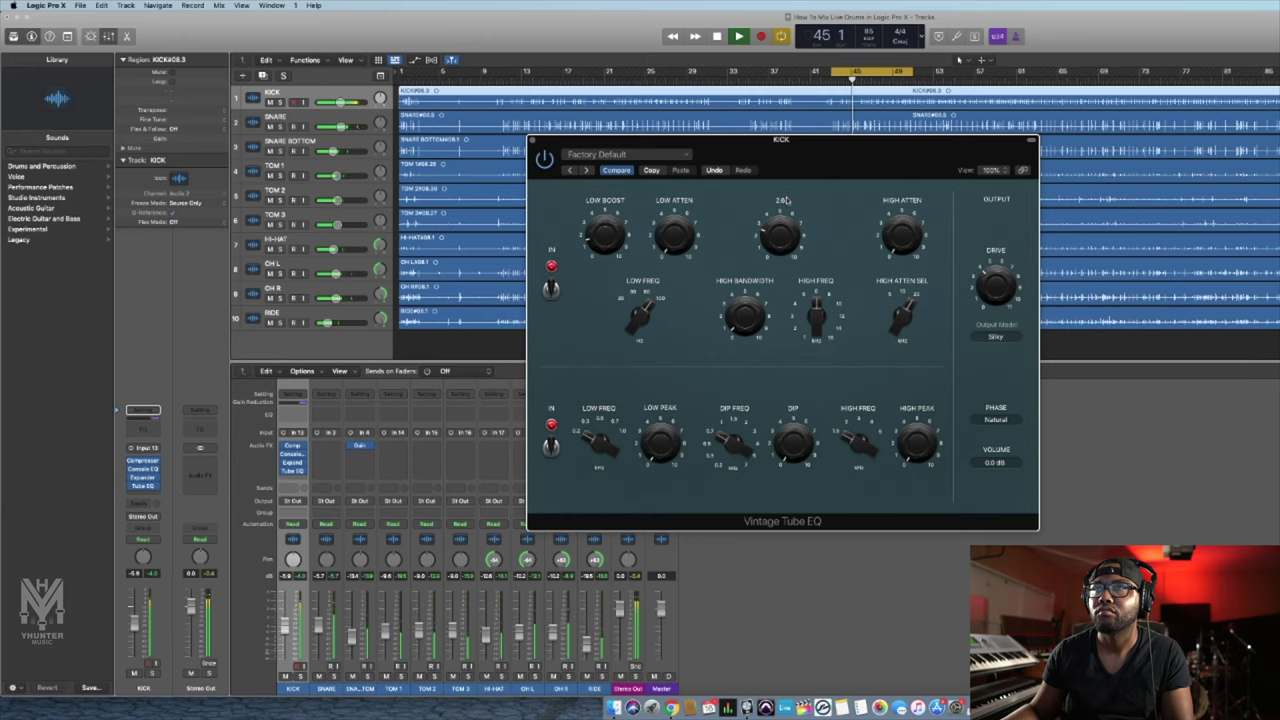
- Close the kick's Vintage Tube EQ window and solo the snare channel for playback
left_click(533, 141)
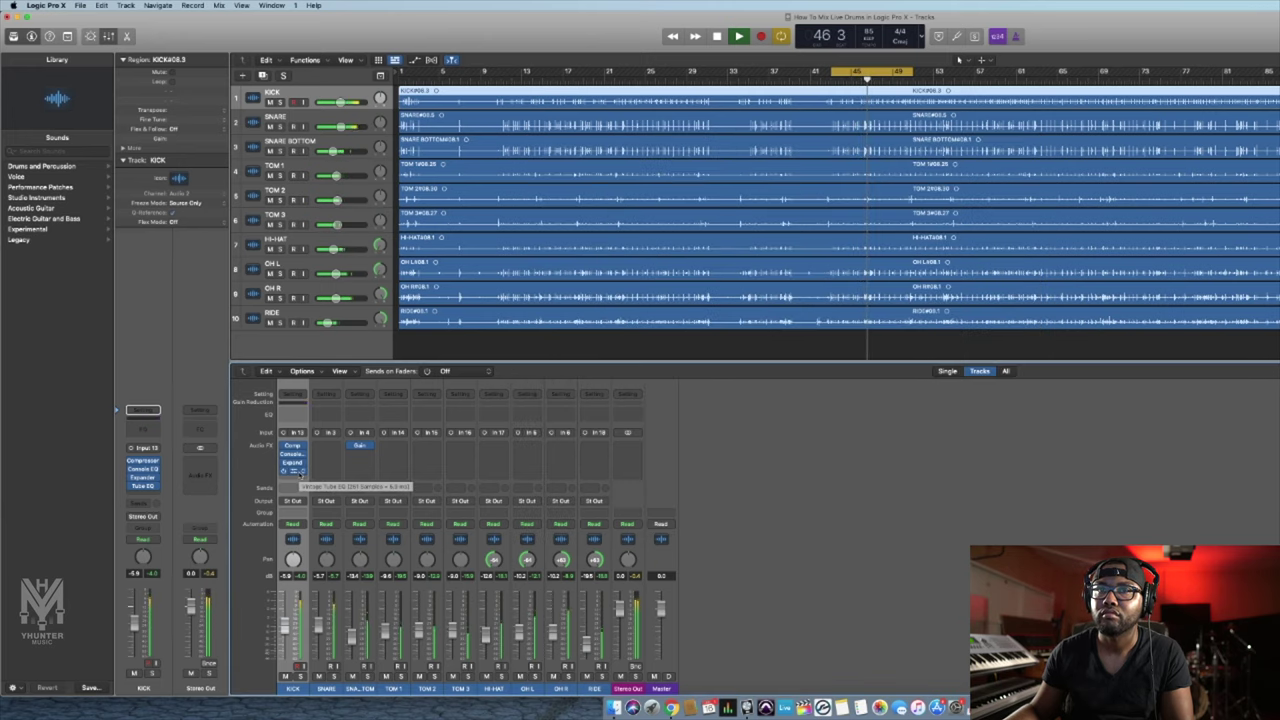
key("space")
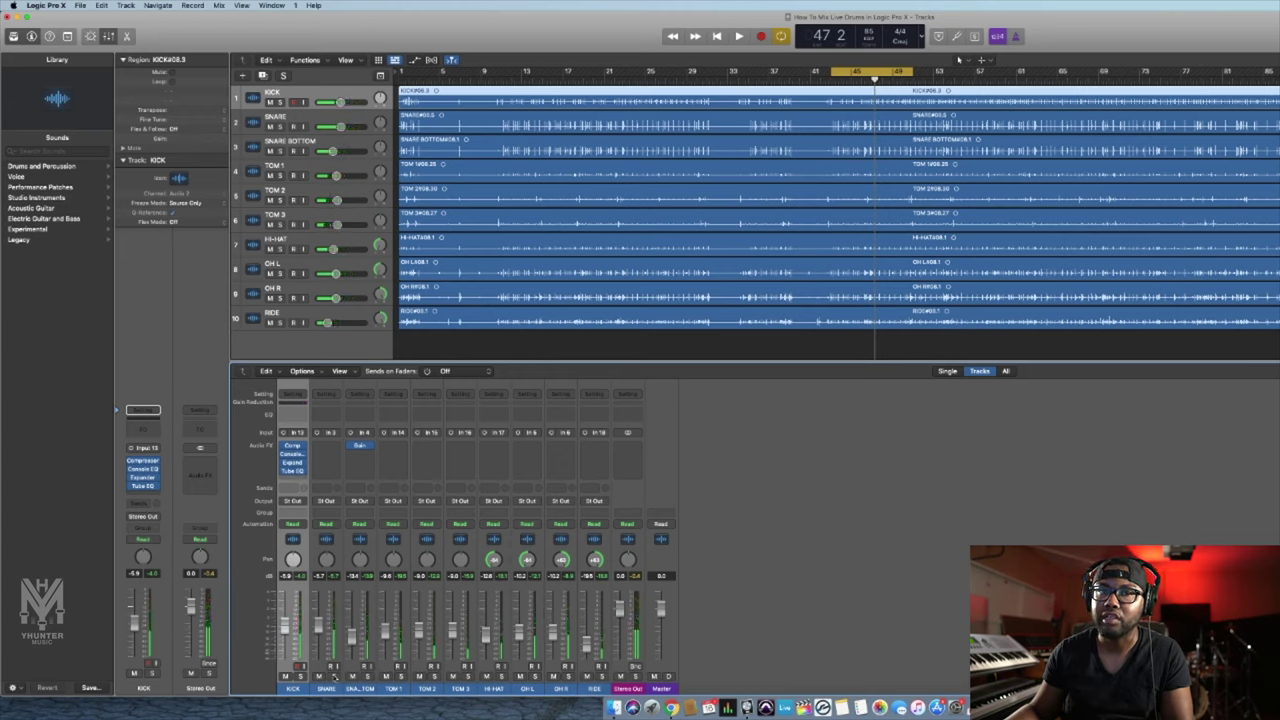
left_click(334, 676)
key("space")
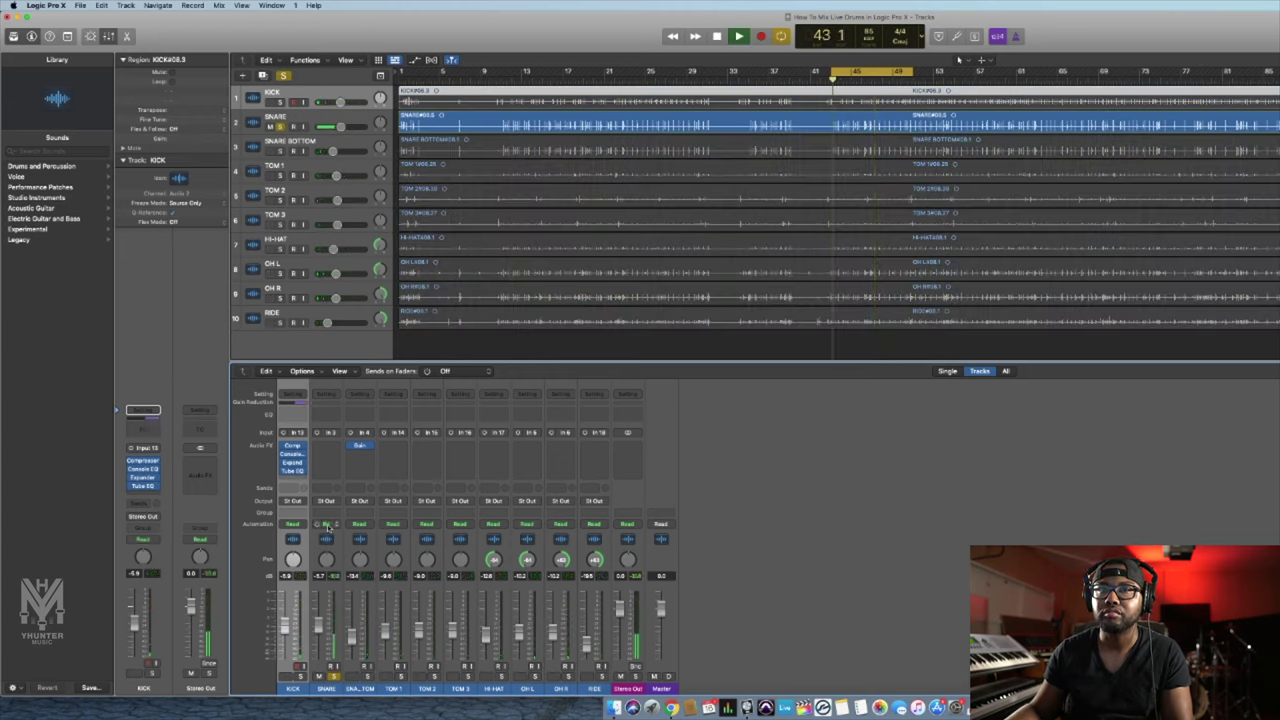
left_click(326, 600)
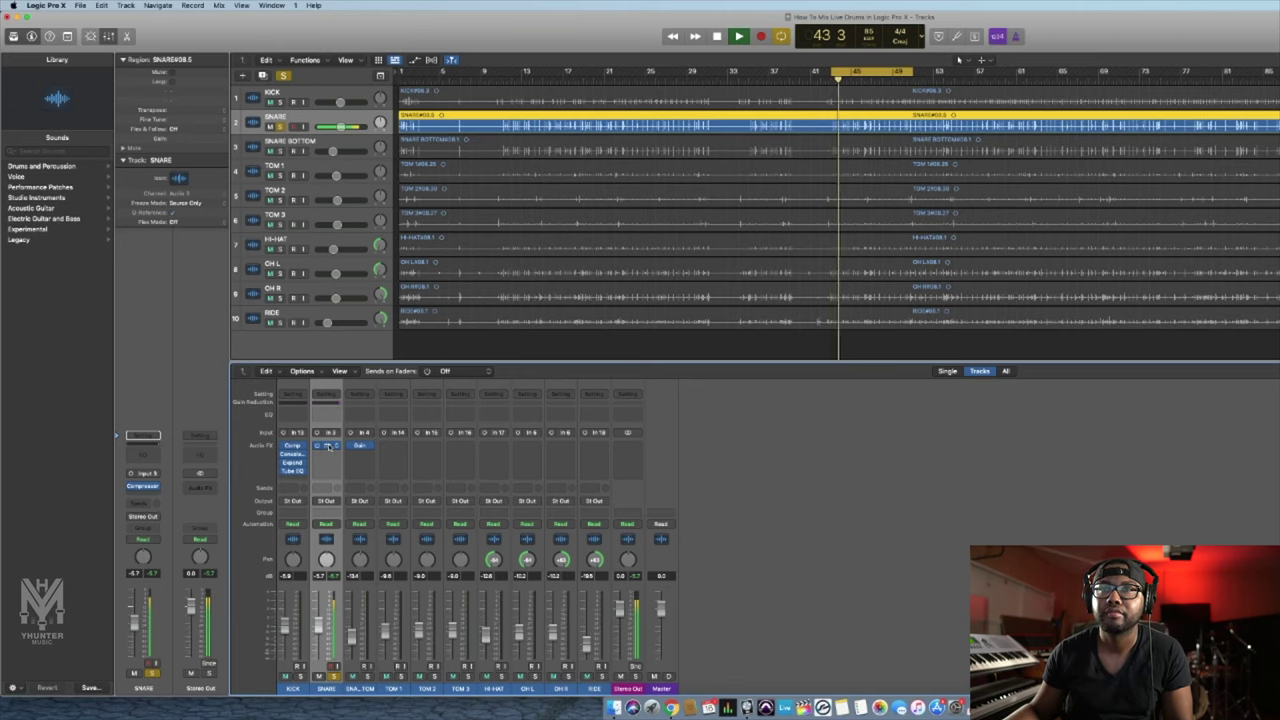
- Raise the threshold of the snare's Compressor during playback and close its window
left_click(327, 446)
left_click_drag(643, 402, 653, 370)
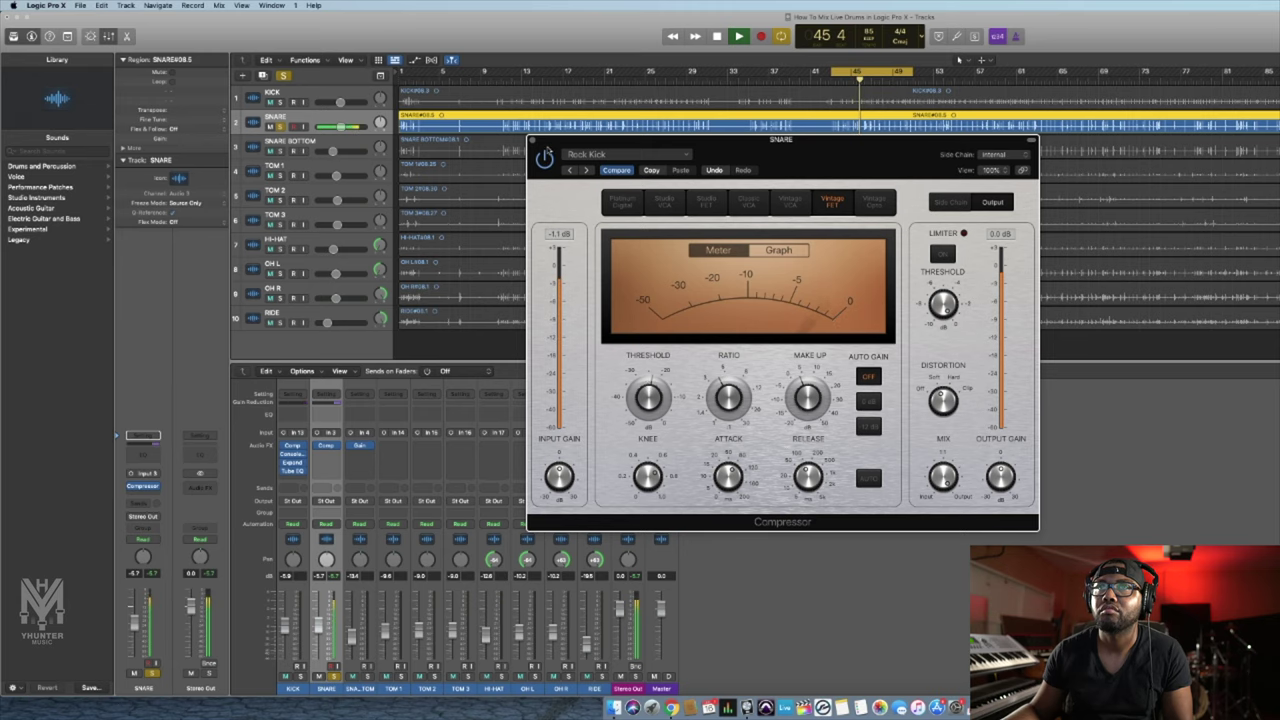
left_click(533, 142)
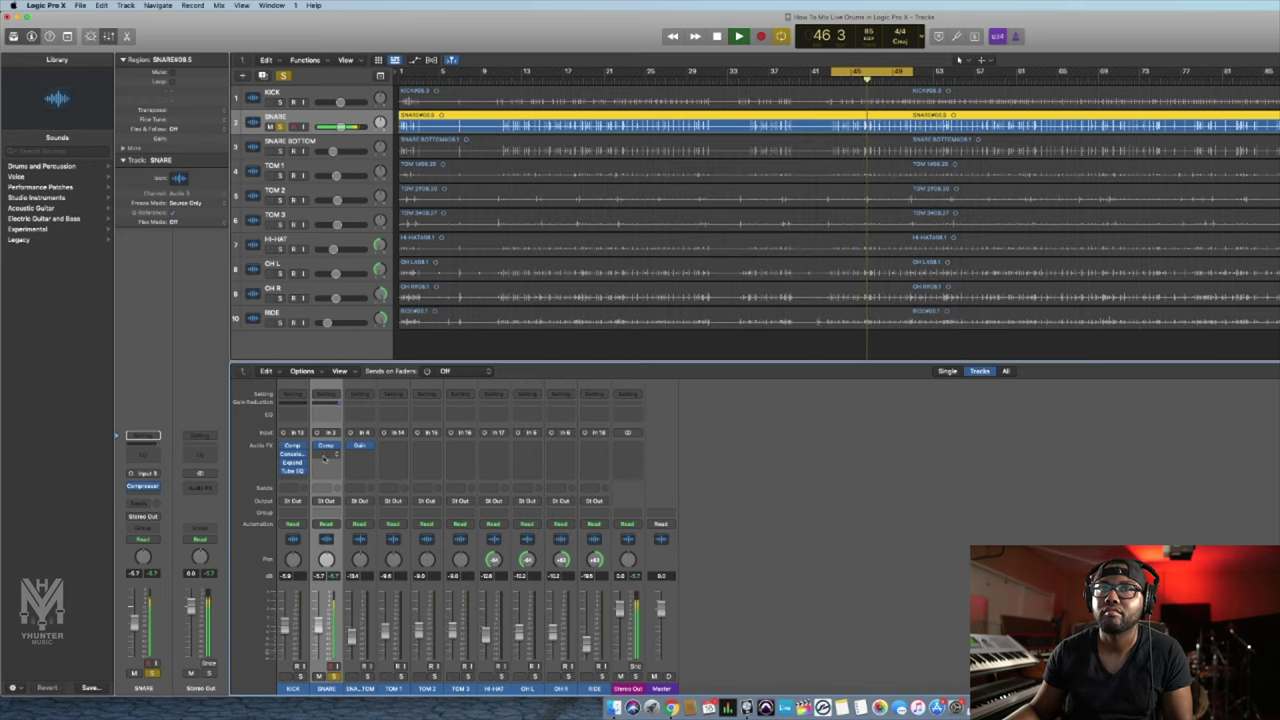
- Insert a mono Vintage Tube EQ after the Compressor on the snare and set its High Boost to 5.0
left_click(325, 456)
mouse_move(346, 501)
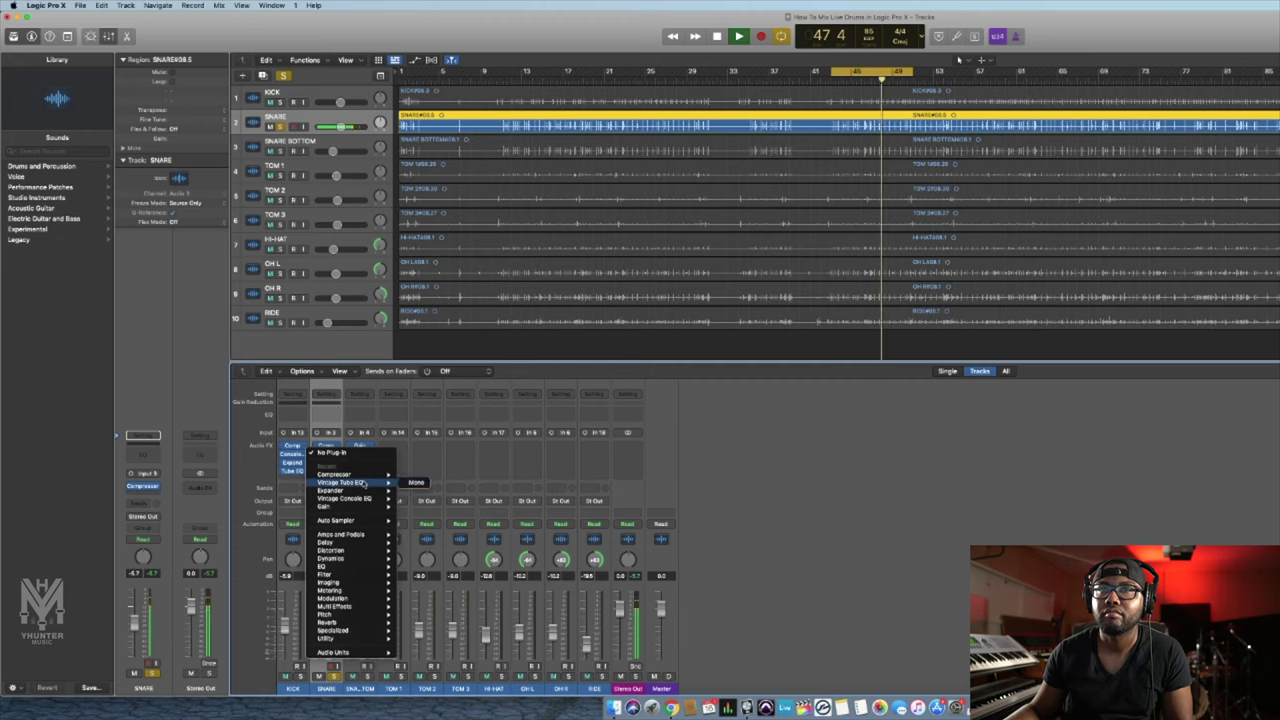
left_click(406, 483)
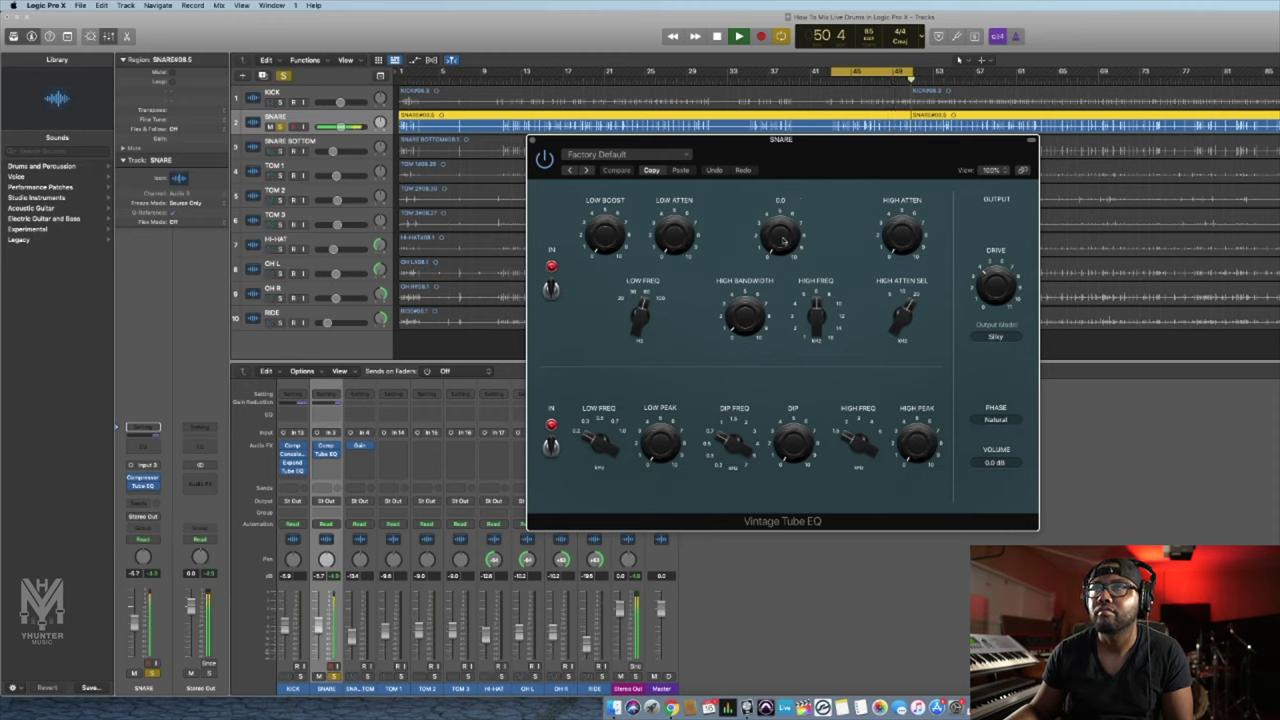
left_click_drag(781, 236, 788, 176)
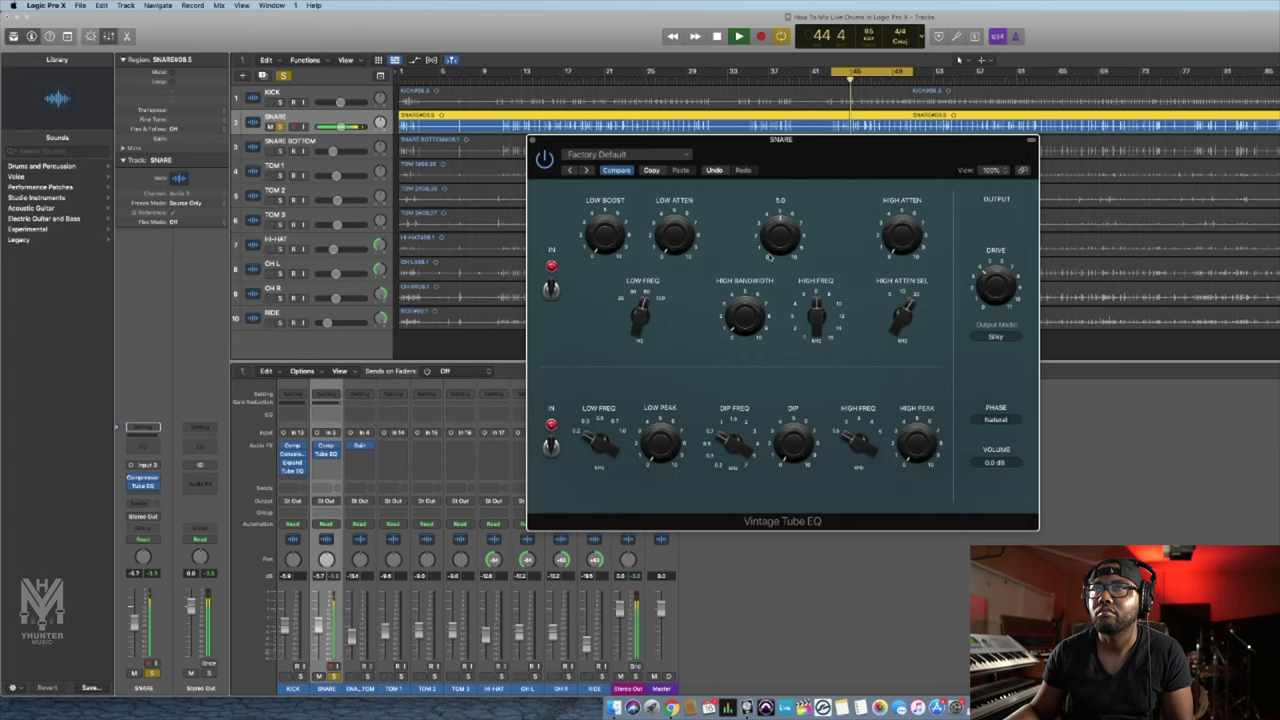
- Unsolo the snare and copy the kick's Expander onto it after the Vintage Tube EQ, then restart playback of the full kit
left_click(334, 677)
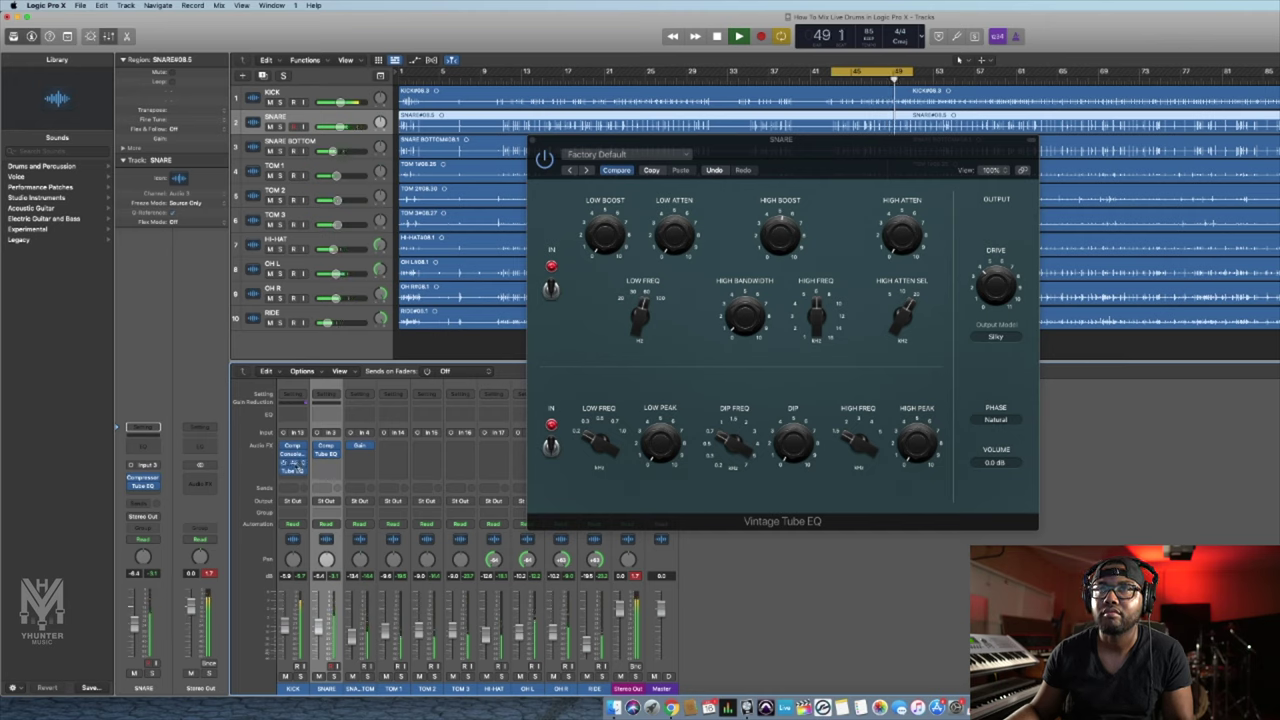
key("space")
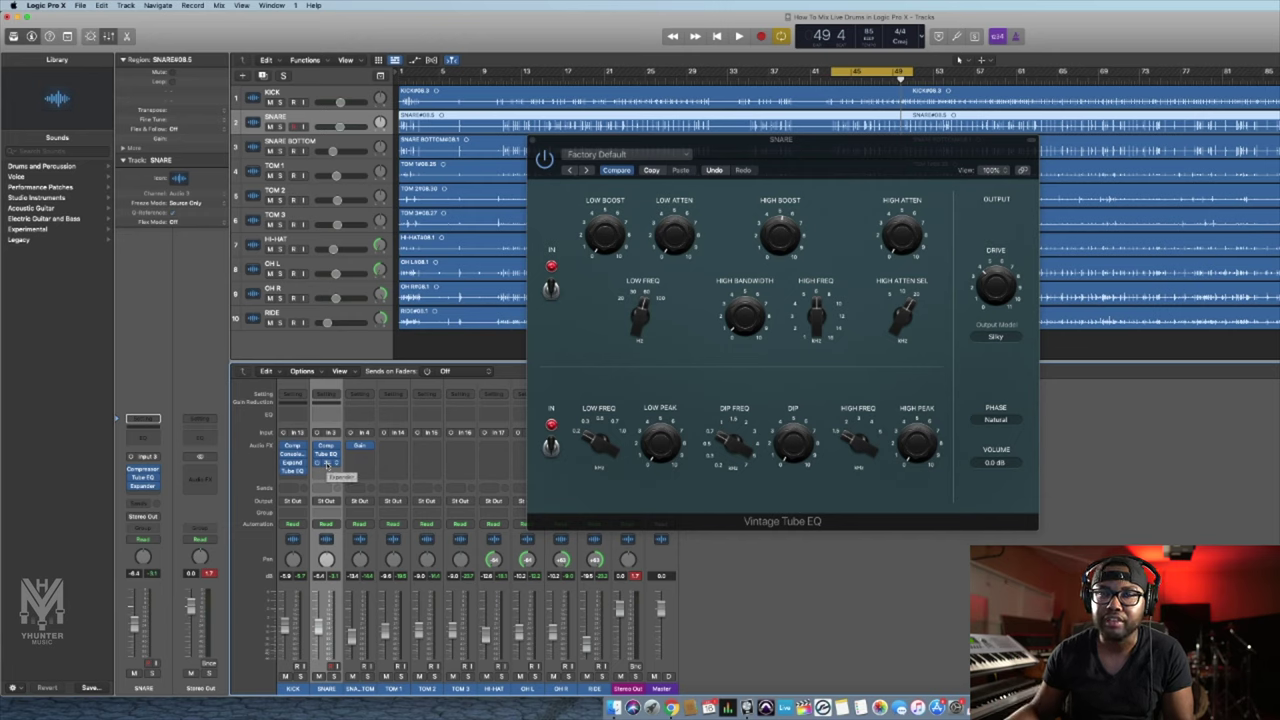
key("space")
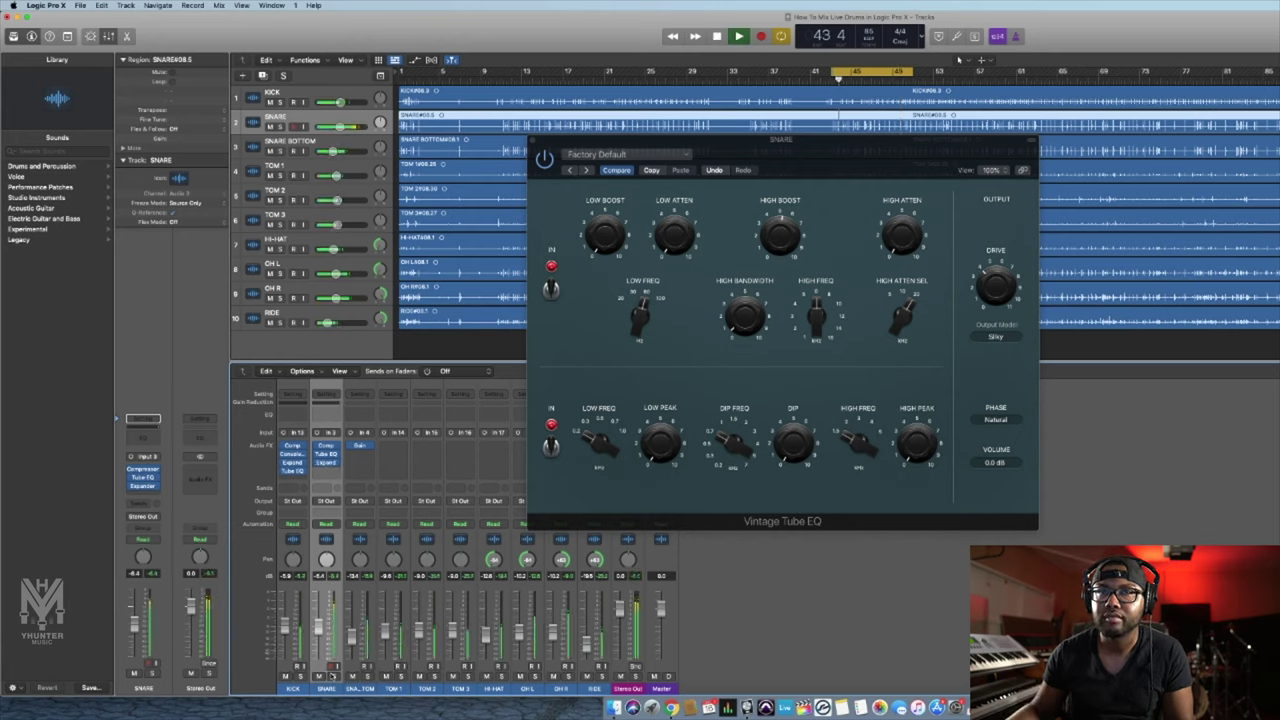
- Solo the snare, set its Expander's attack to 0.0 ms and release to 130 ms, and close the Expander window
left_click(334, 677)
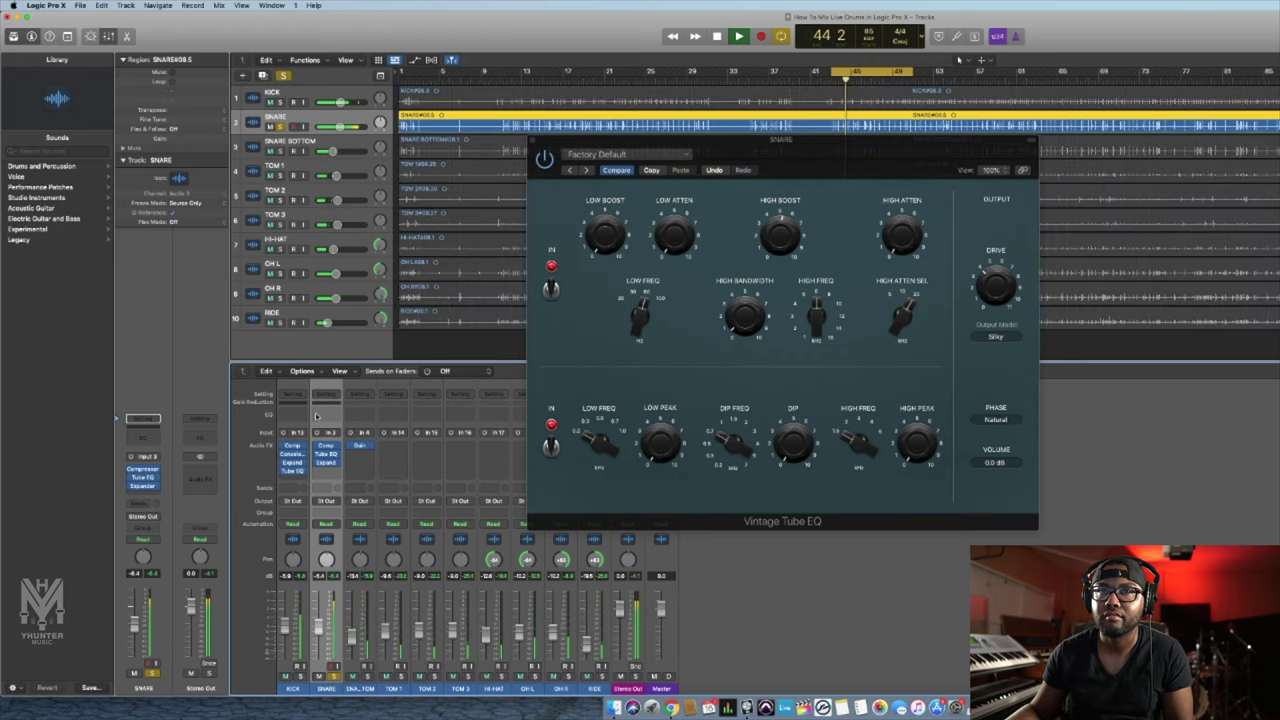
left_click(326, 463)
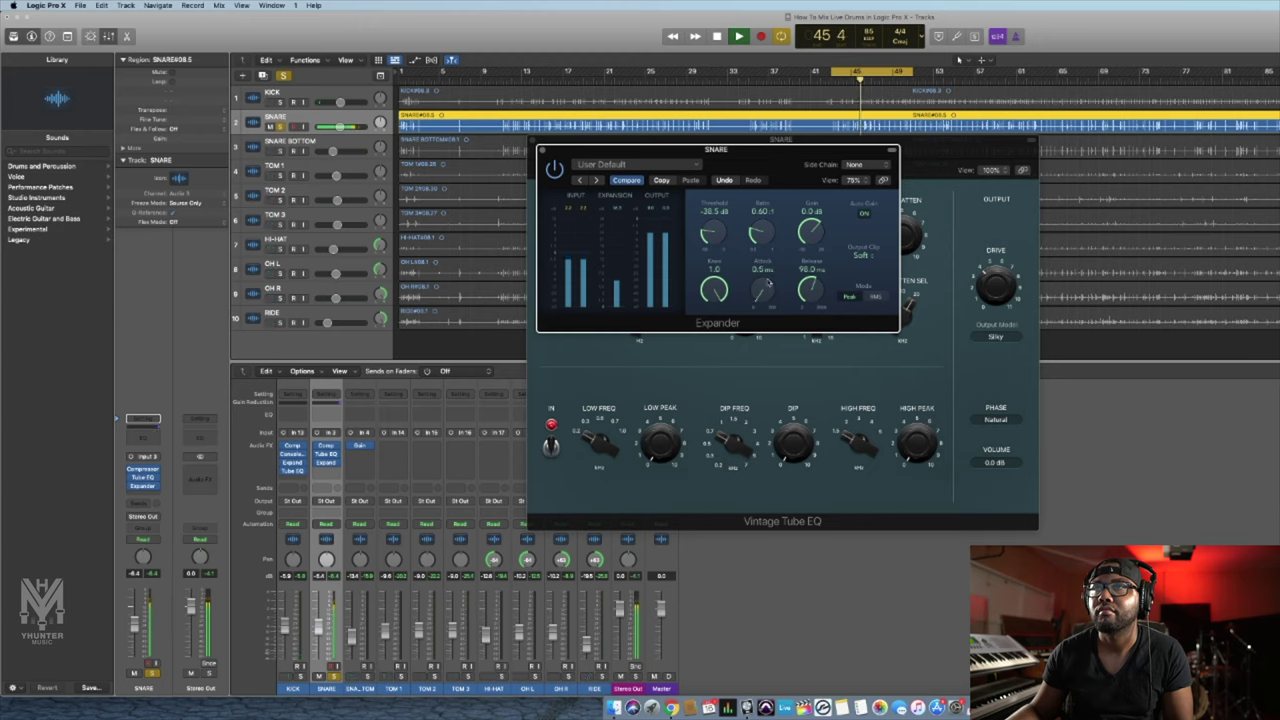
left_click_drag(774, 274, 778, 256)
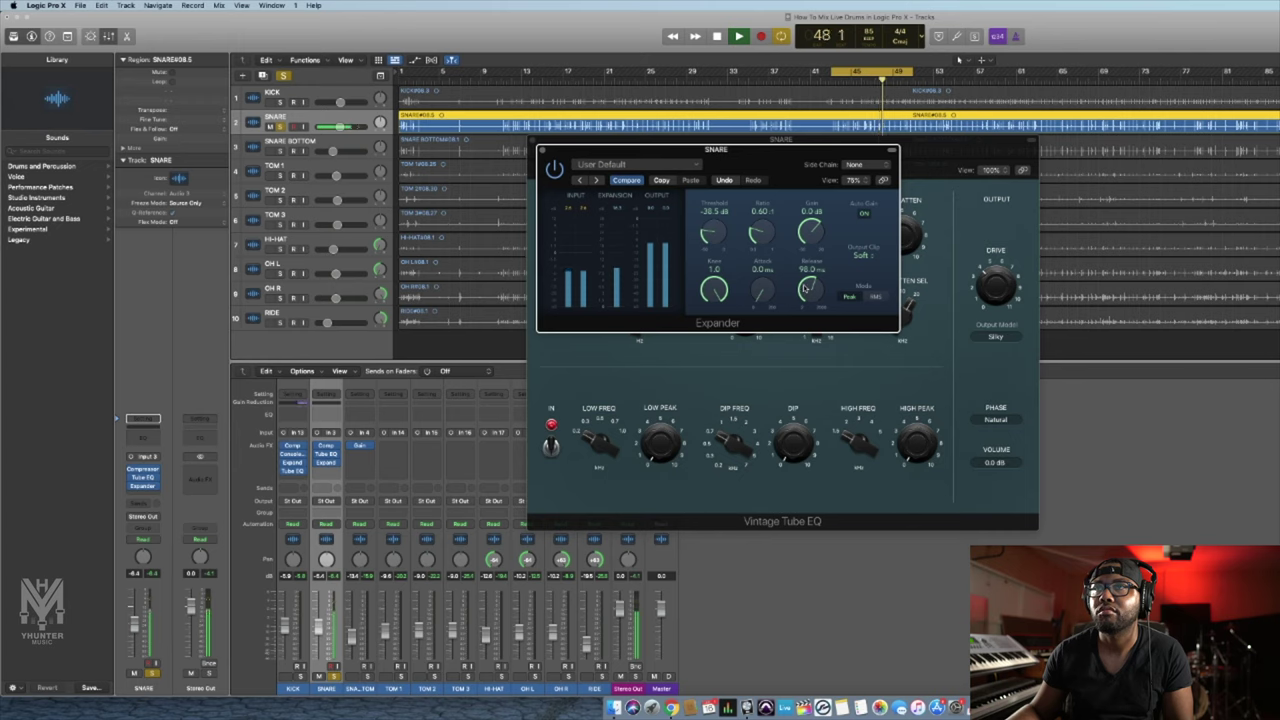
left_click_drag(806, 289, 808, 287)
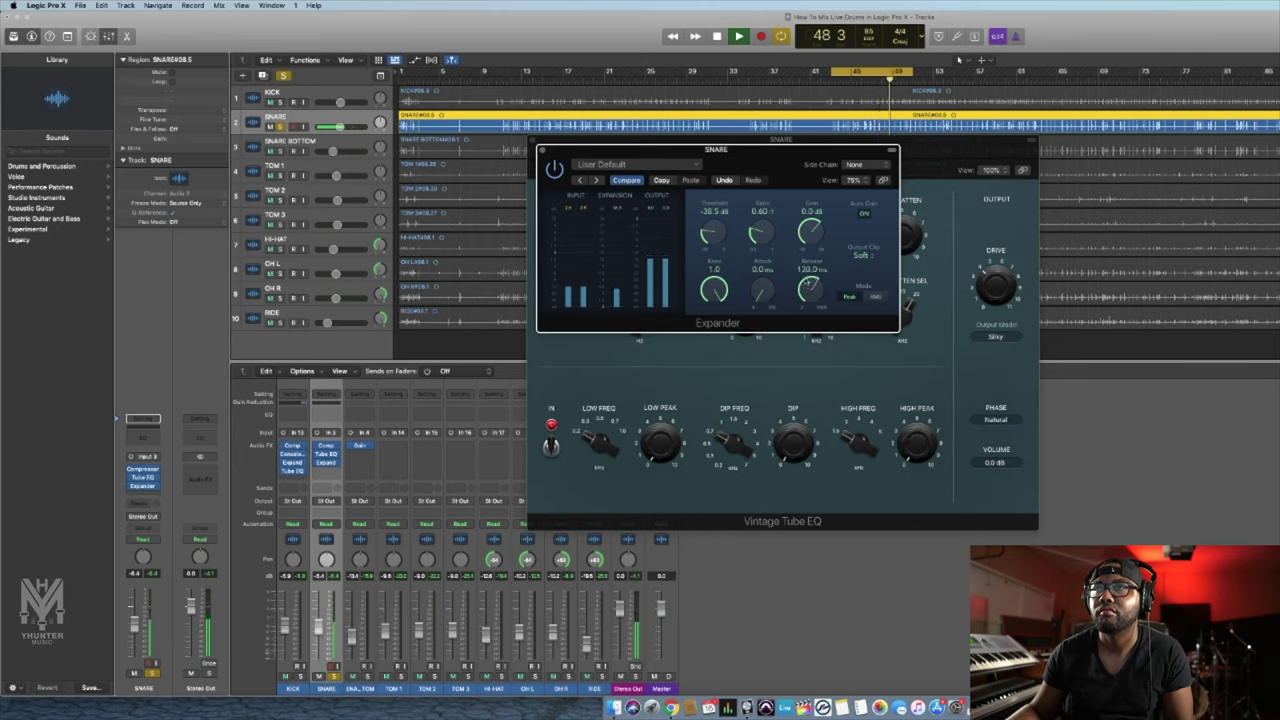
left_click(542, 151)
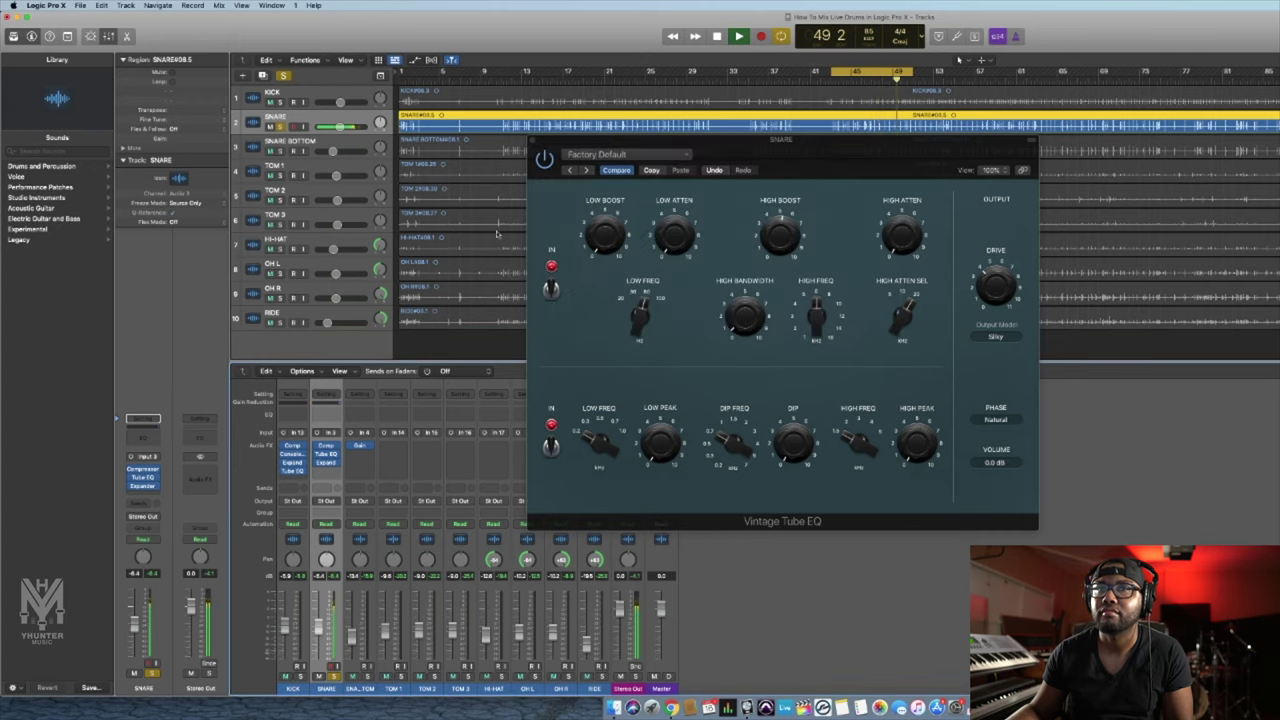
- Solo the snare bottom channel instead of the snare and copy the snare's Compressor onto it after the Gain
left_click(333, 676)
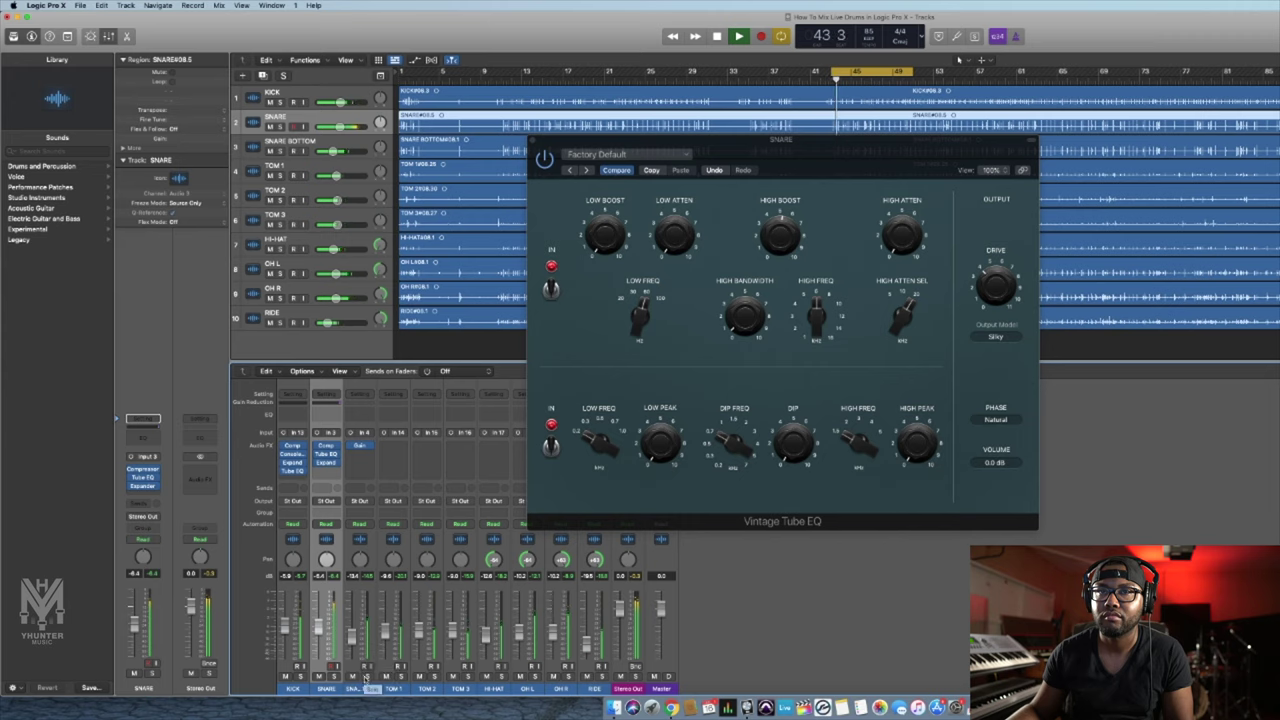
left_click(360, 689)
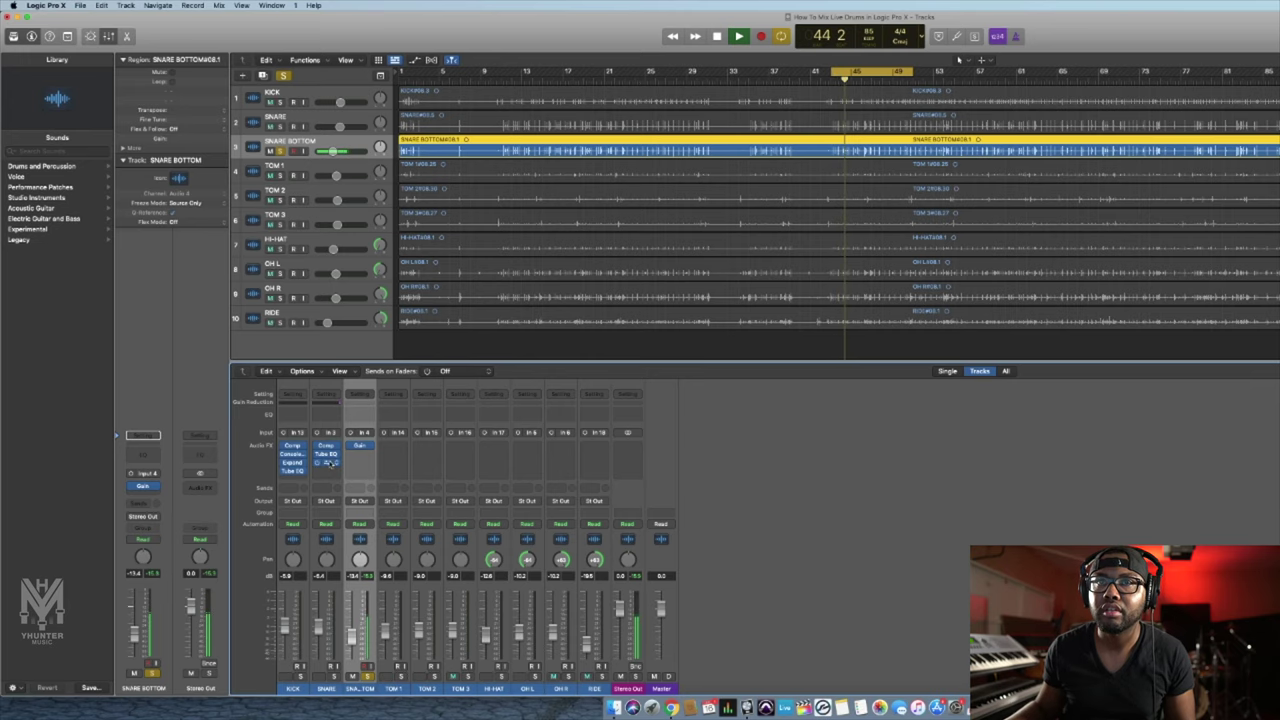
left_click_drag(327, 446, 359, 455)
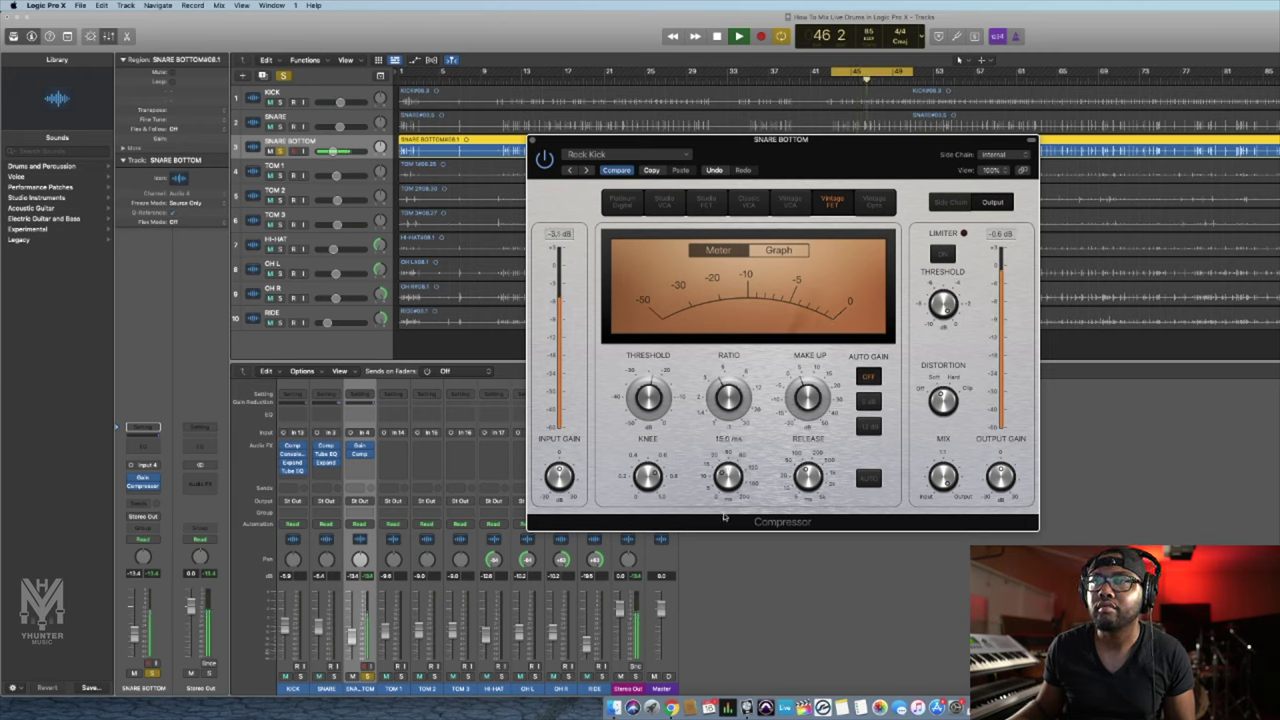
- Set the snare bottom Compressor's attack to 47 ms and its ratio to about 3.3:1 during playback
left_click_drag(720, 537, 718, 532)
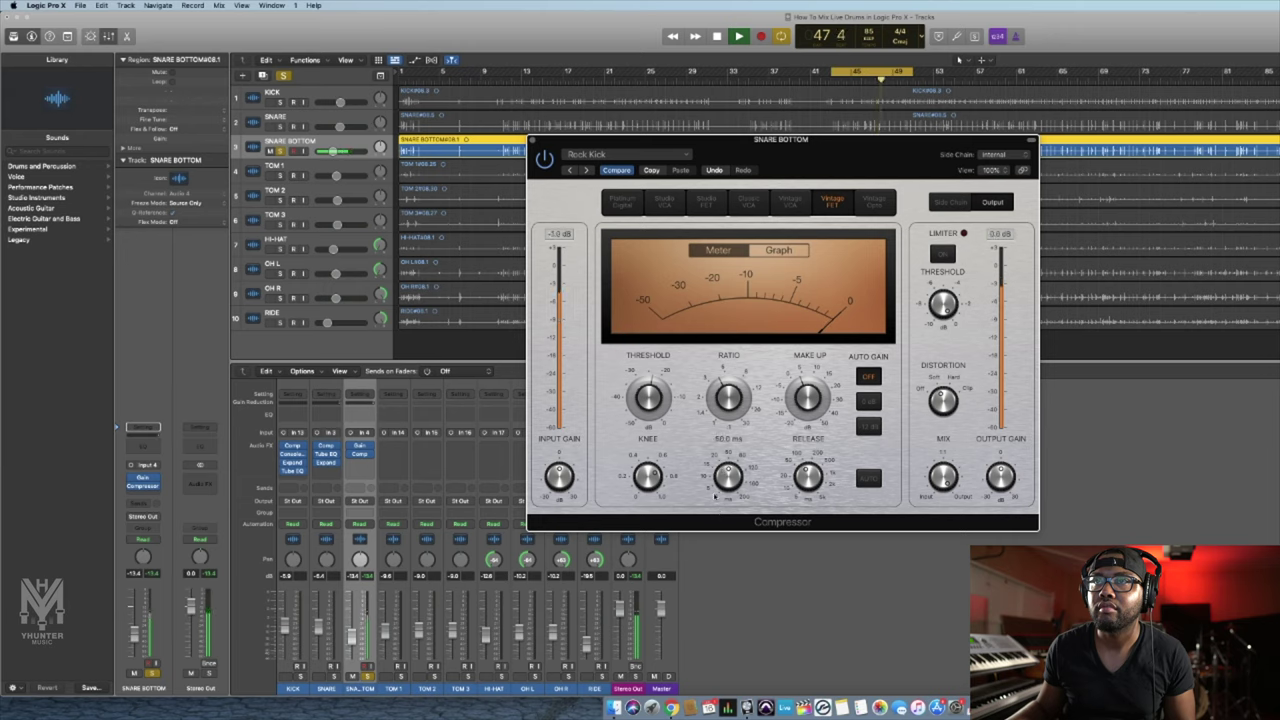
left_click_drag(715, 493, 715, 494)
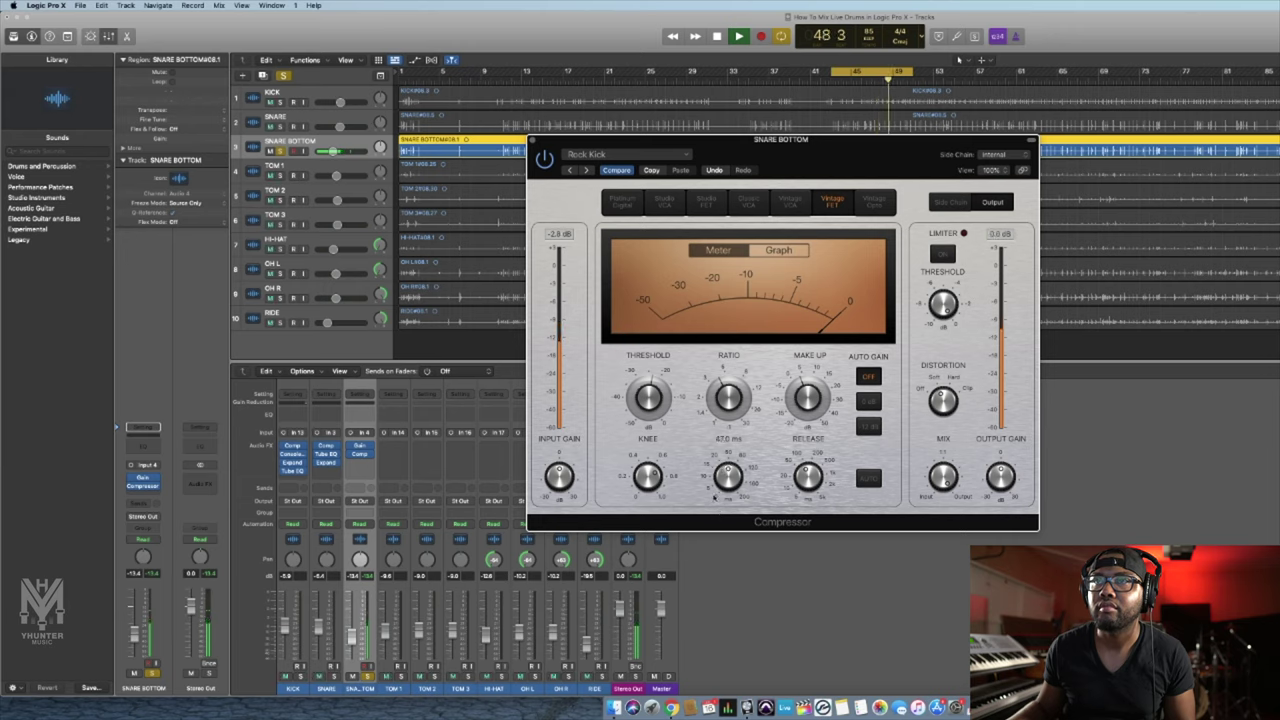
left_click_drag(727, 430, 727, 438)
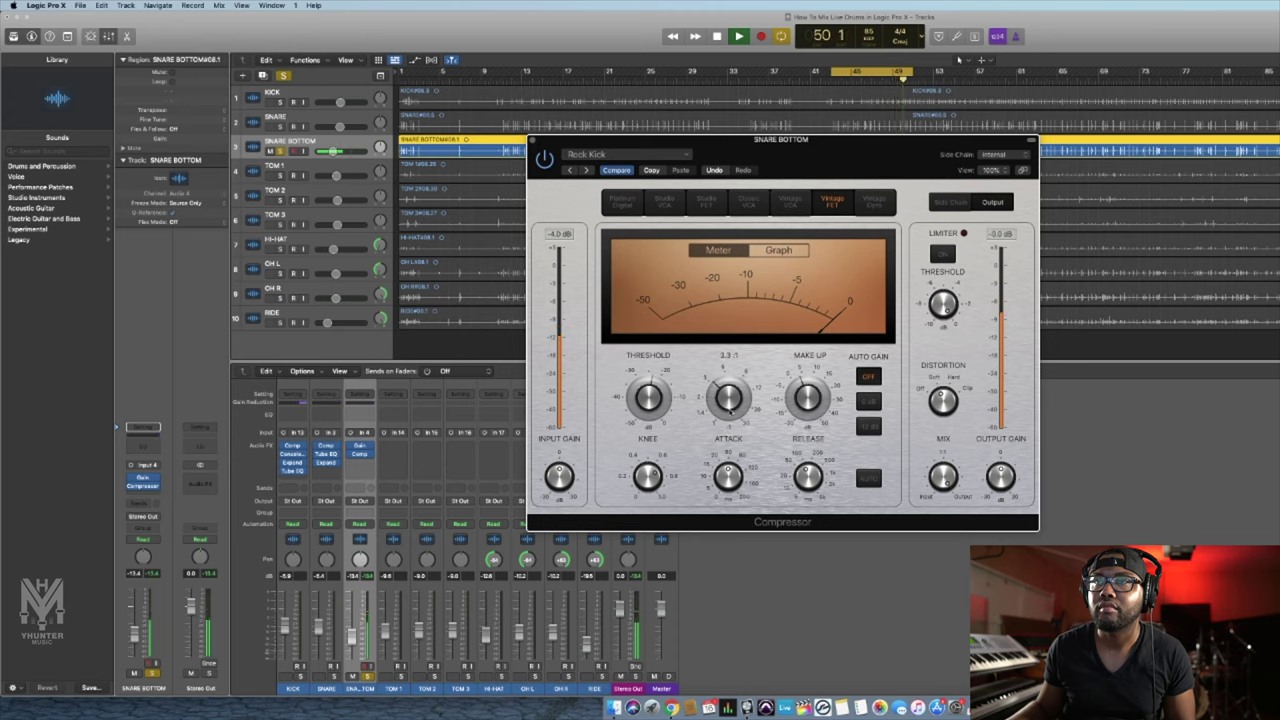
left_click(648, 476)
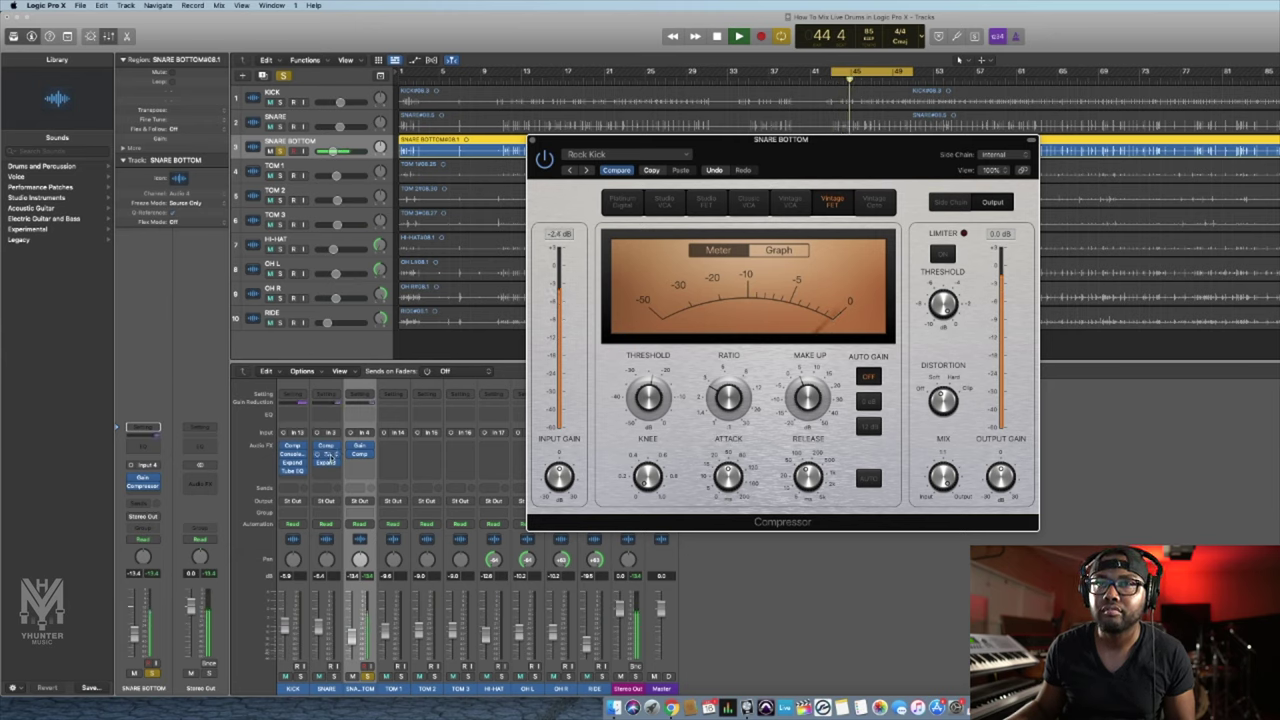
- Copy the snare's Vintage Tube EQ onto the snare bottom after the Compressor and open it to review its settings
left_click_drag(335, 457, 356, 468)
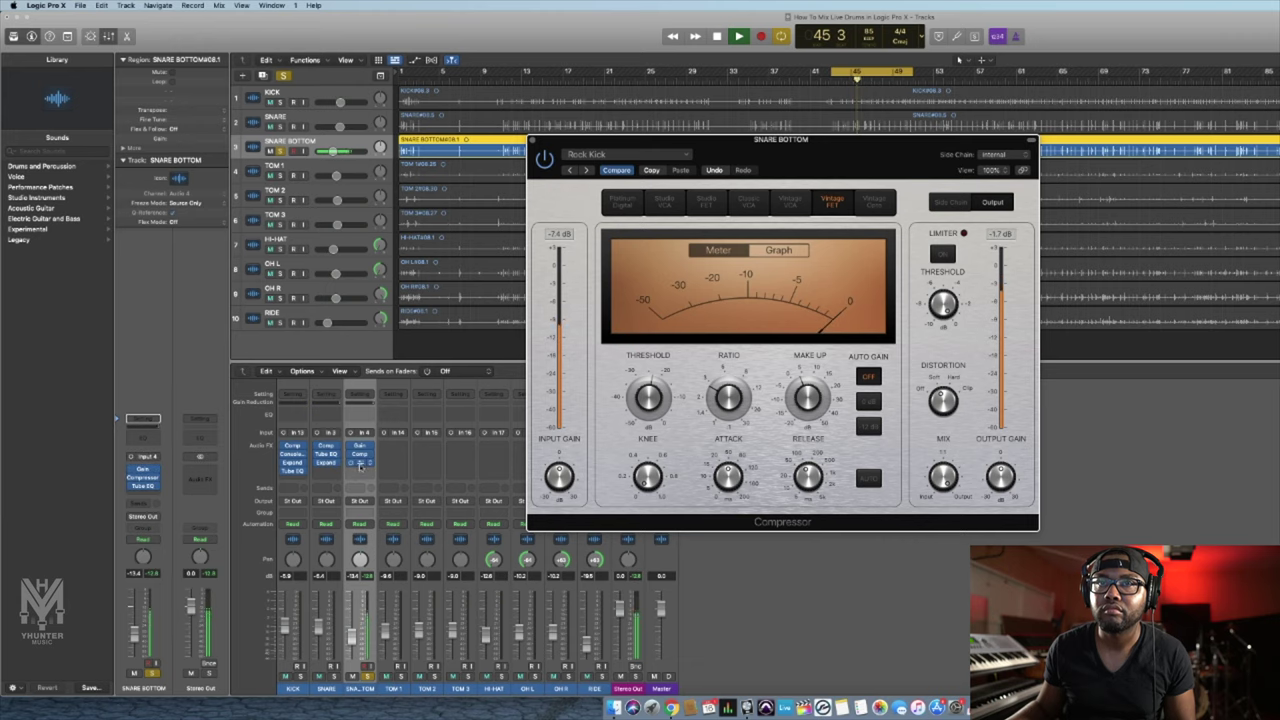
left_click(361, 463)
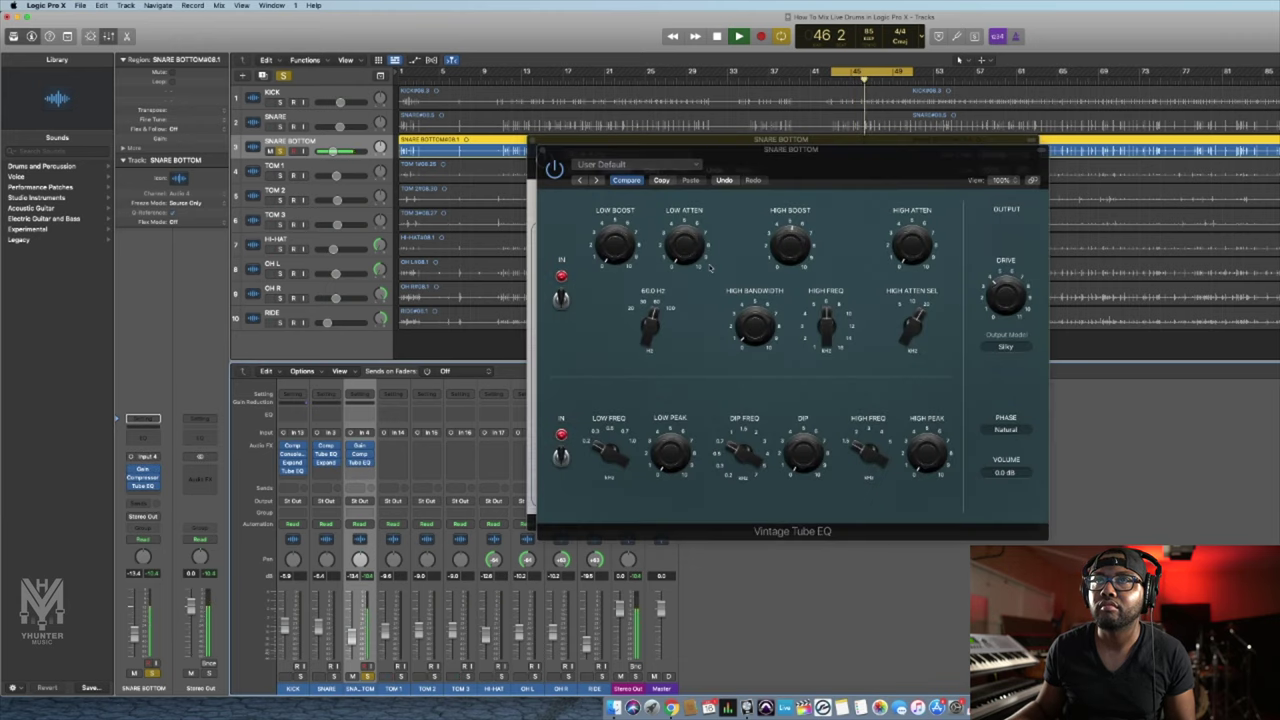
mouse_move(626, 245)
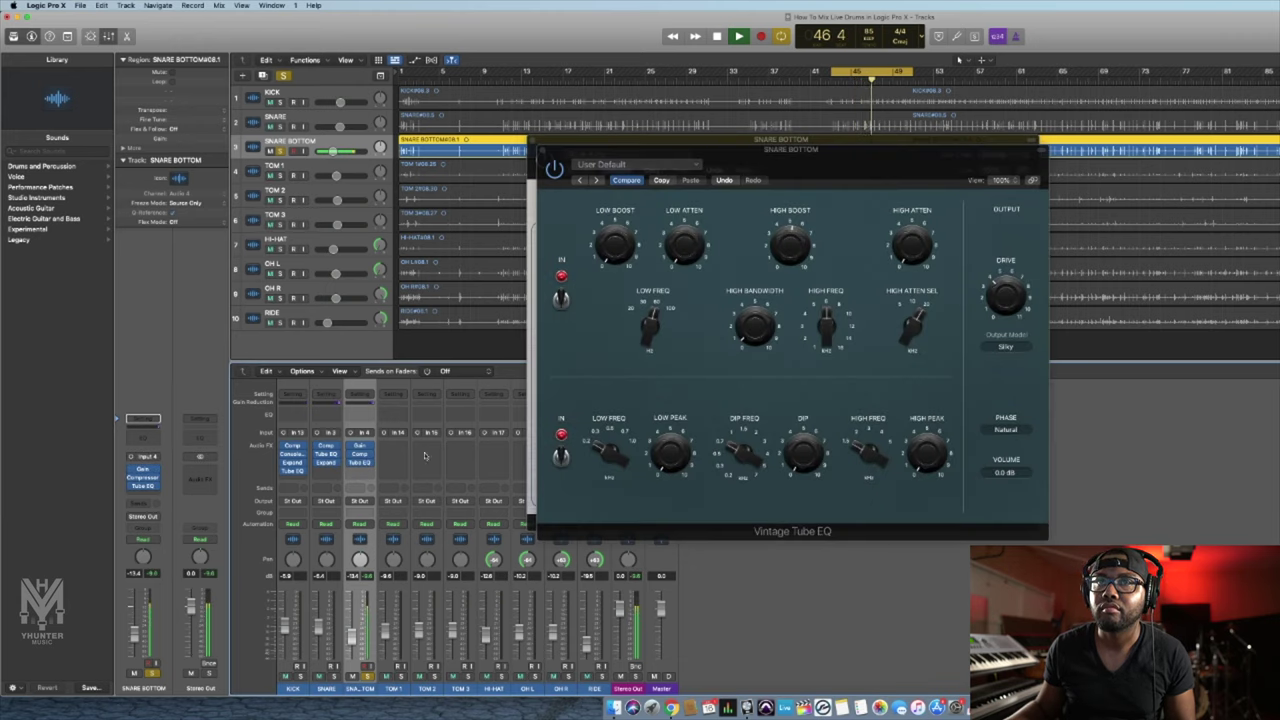
- Copy the kick's Vintage Console EQ between the snare bottom's Compressor and Tube EQ and recall its default setting
left_click(360, 462)
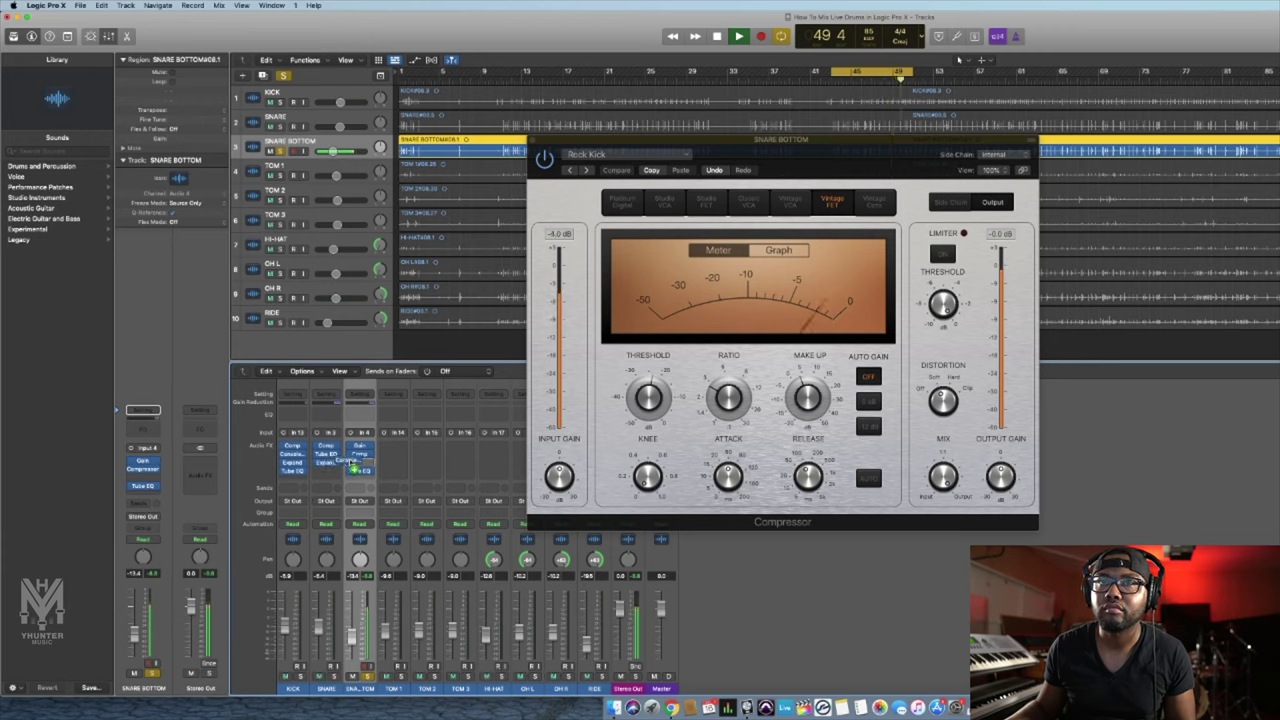
left_click(359, 463)
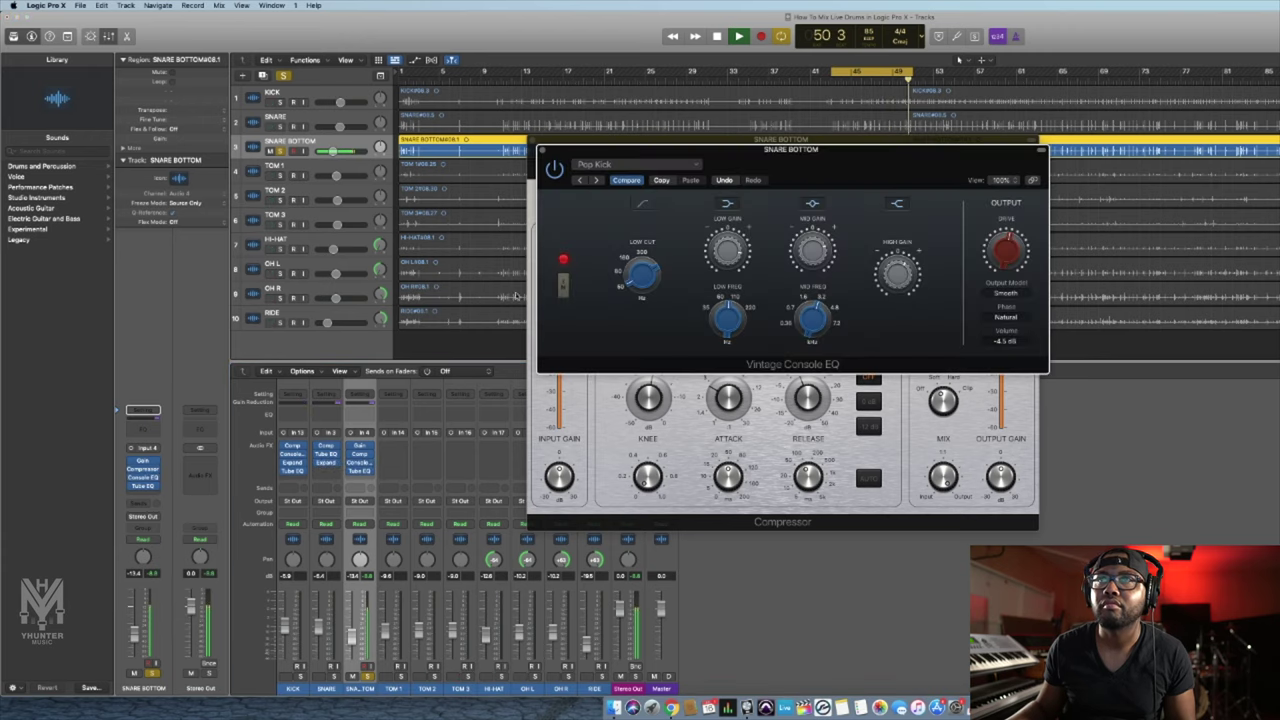
left_click(620, 164)
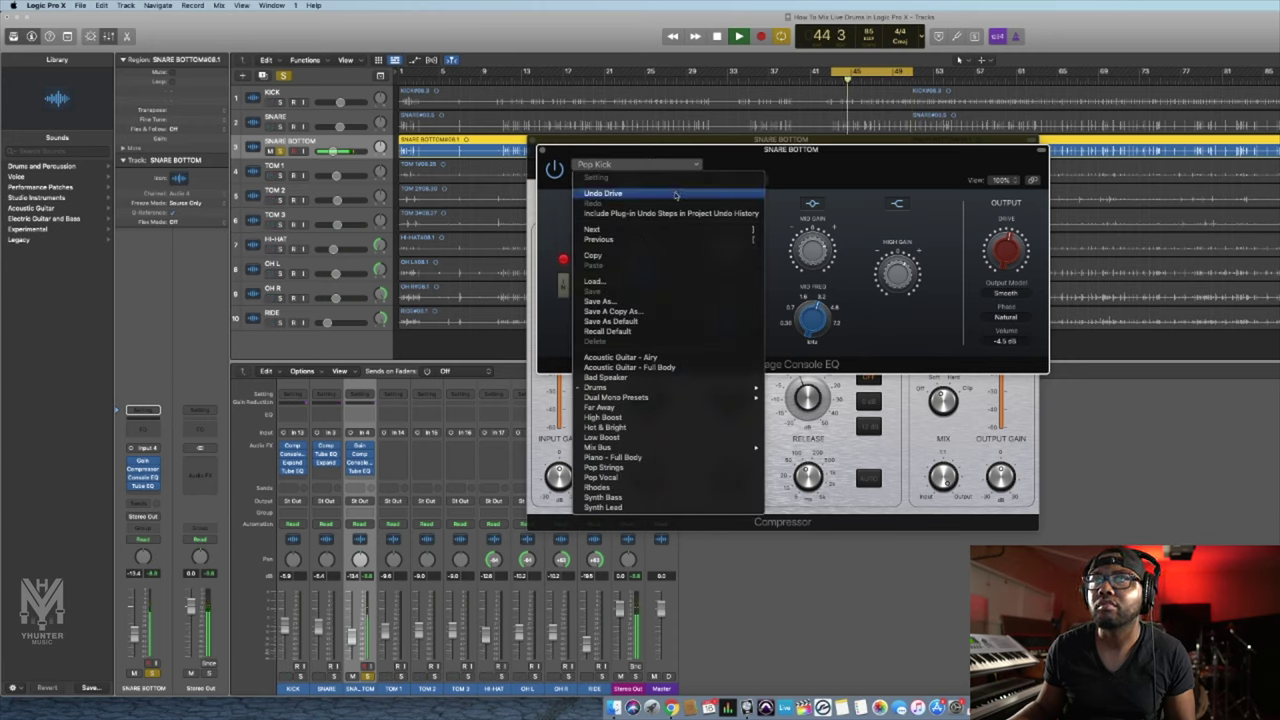
left_click(645, 331)
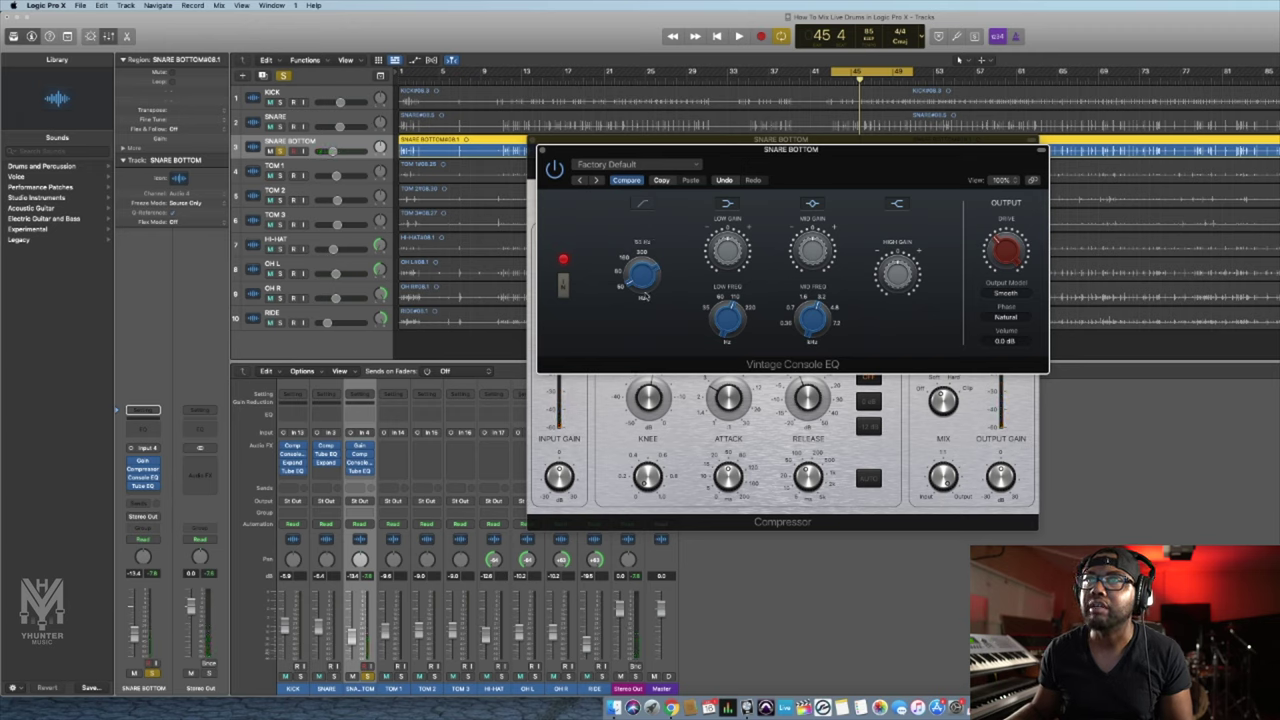
- Set the snare bottom Console EQ's low cut to 300 Hz and adjust its low-band frequency and gain during playback
key("space")
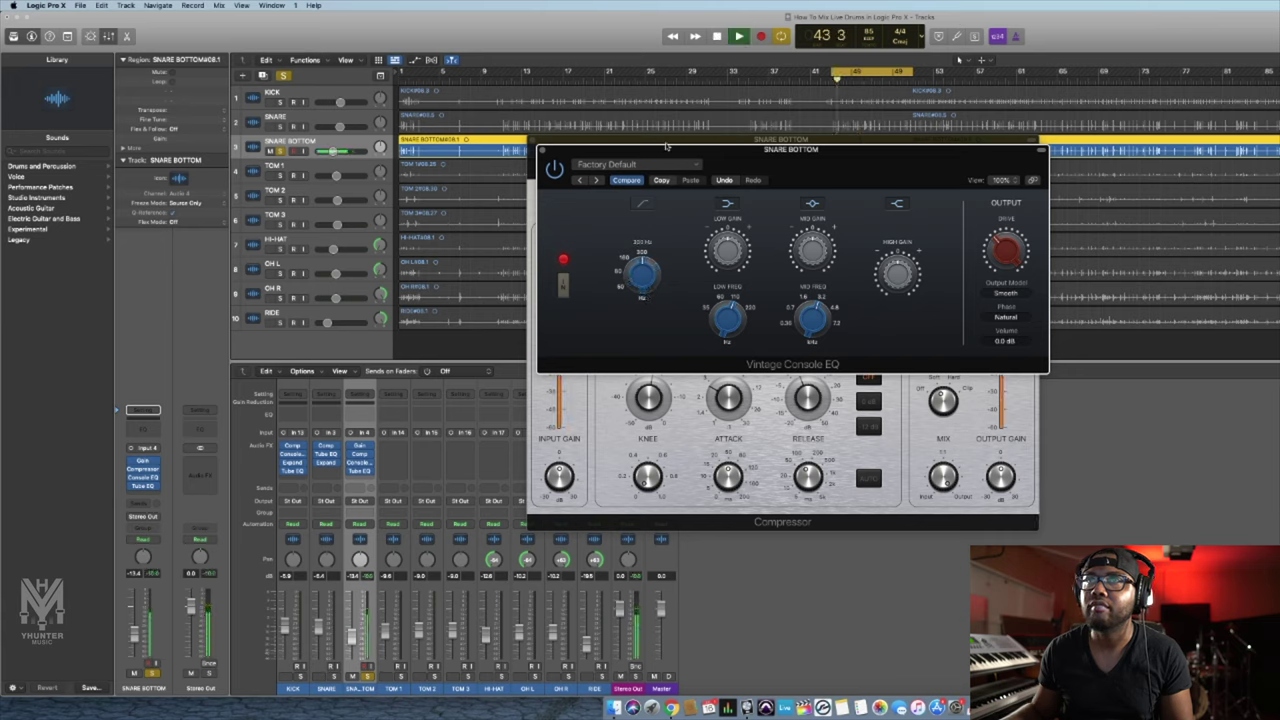
mouse_move(738, 287)
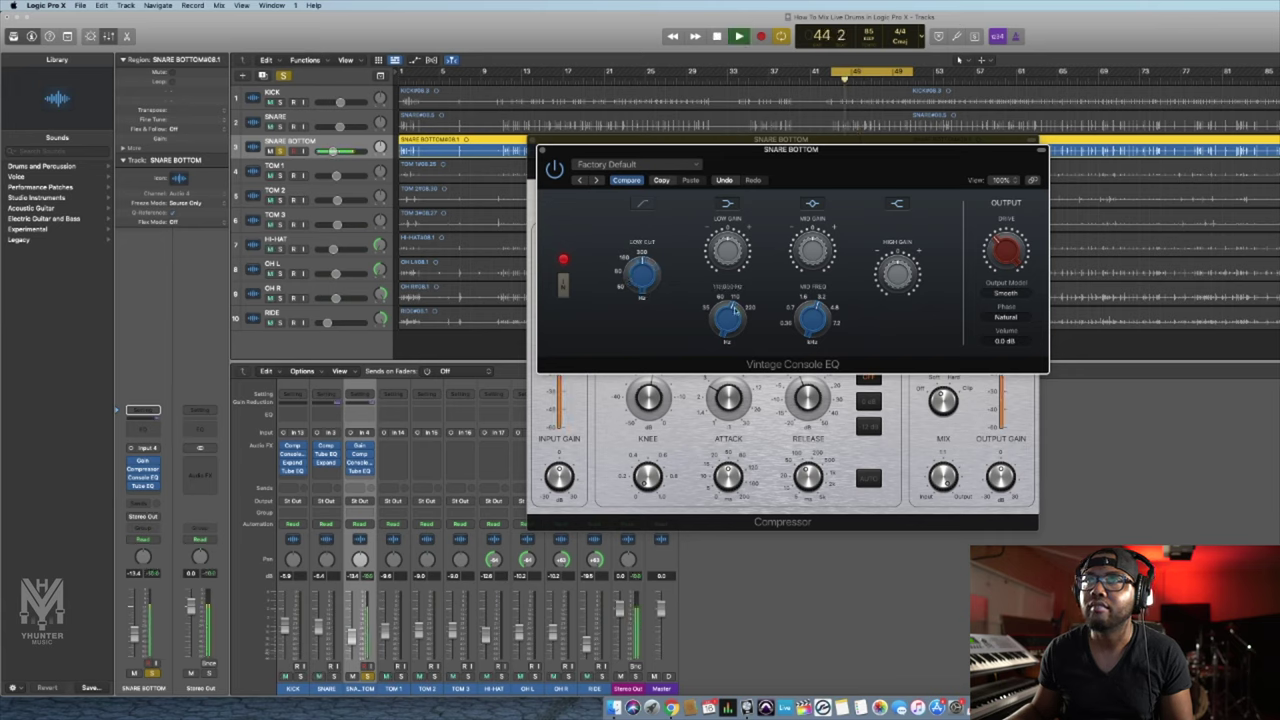
mouse_move(732, 262)
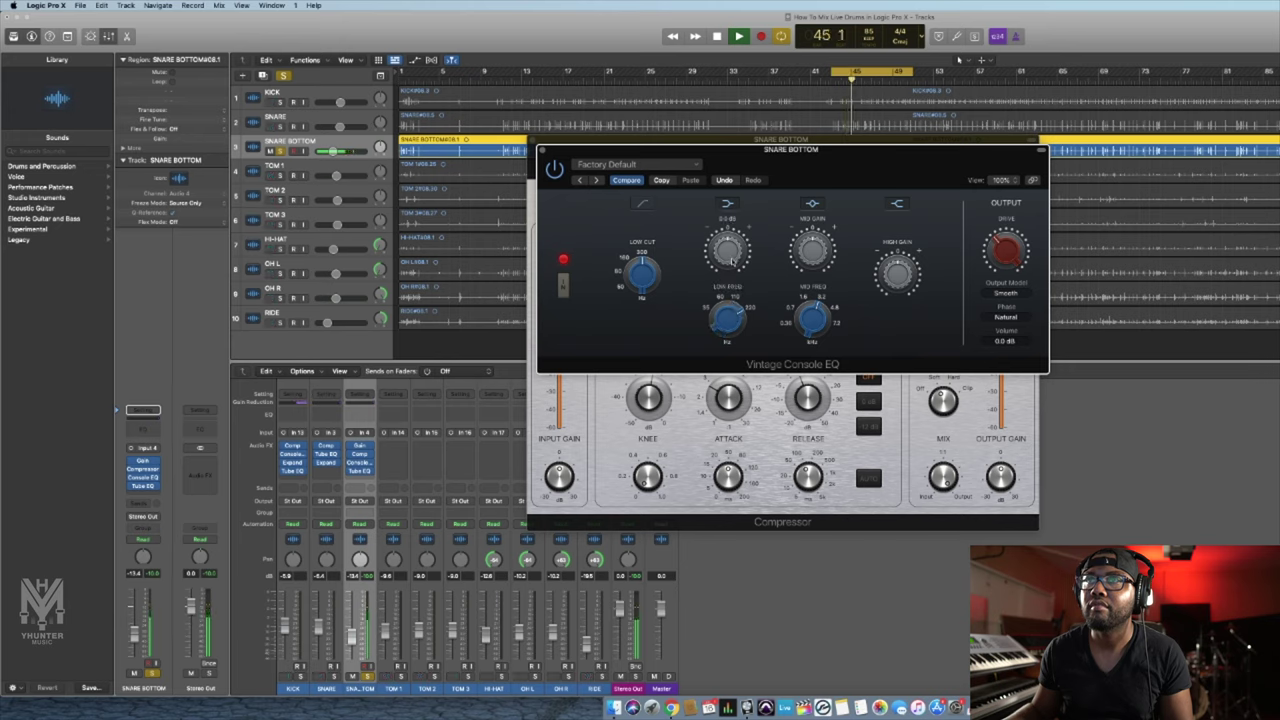
left_click_drag(732, 260, 727, 300)
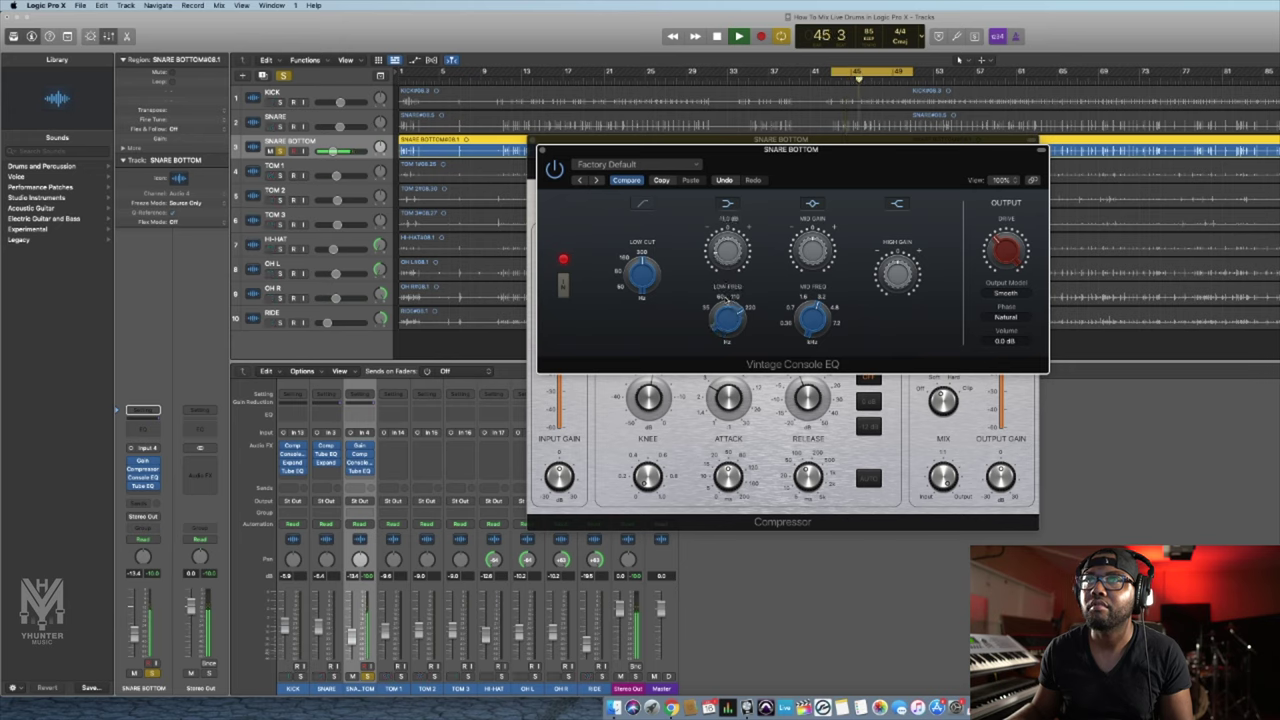
- Adjust the mid gain and audition the high gain in the snare bottom's Vintage Console EQ during playback
mouse_move(815, 240)
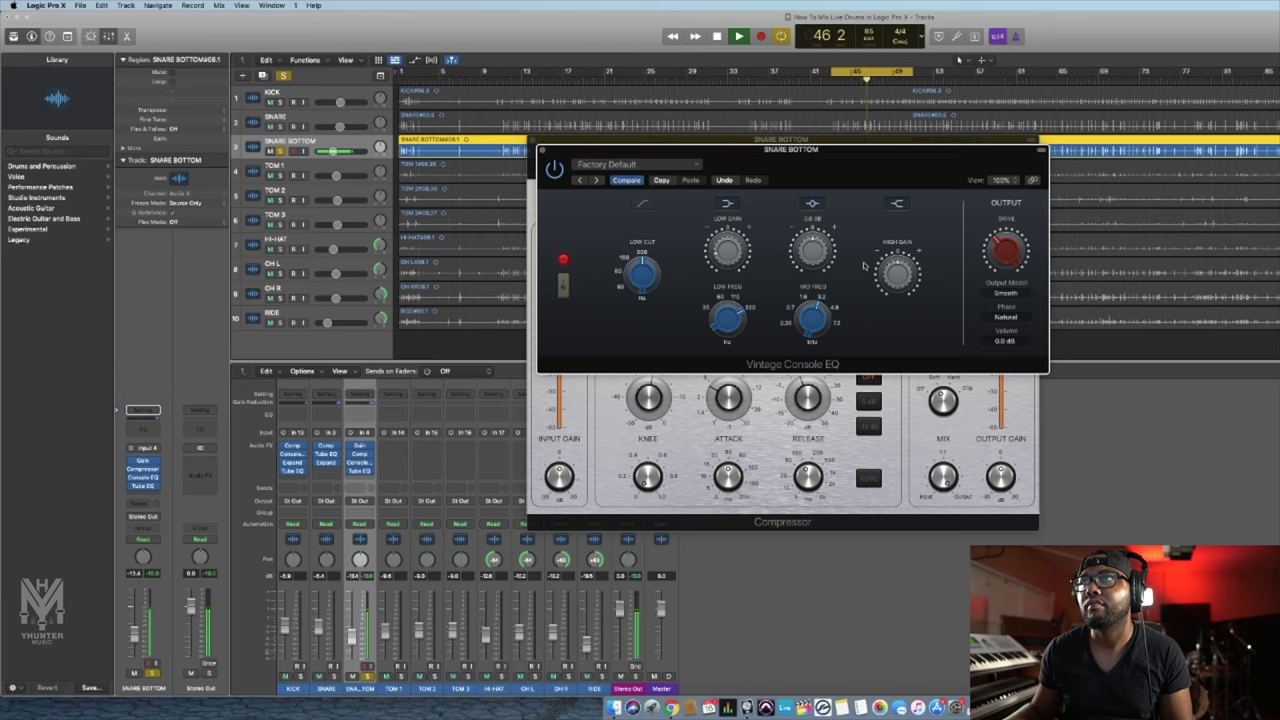
left_click_drag(814, 252, 818, 286)
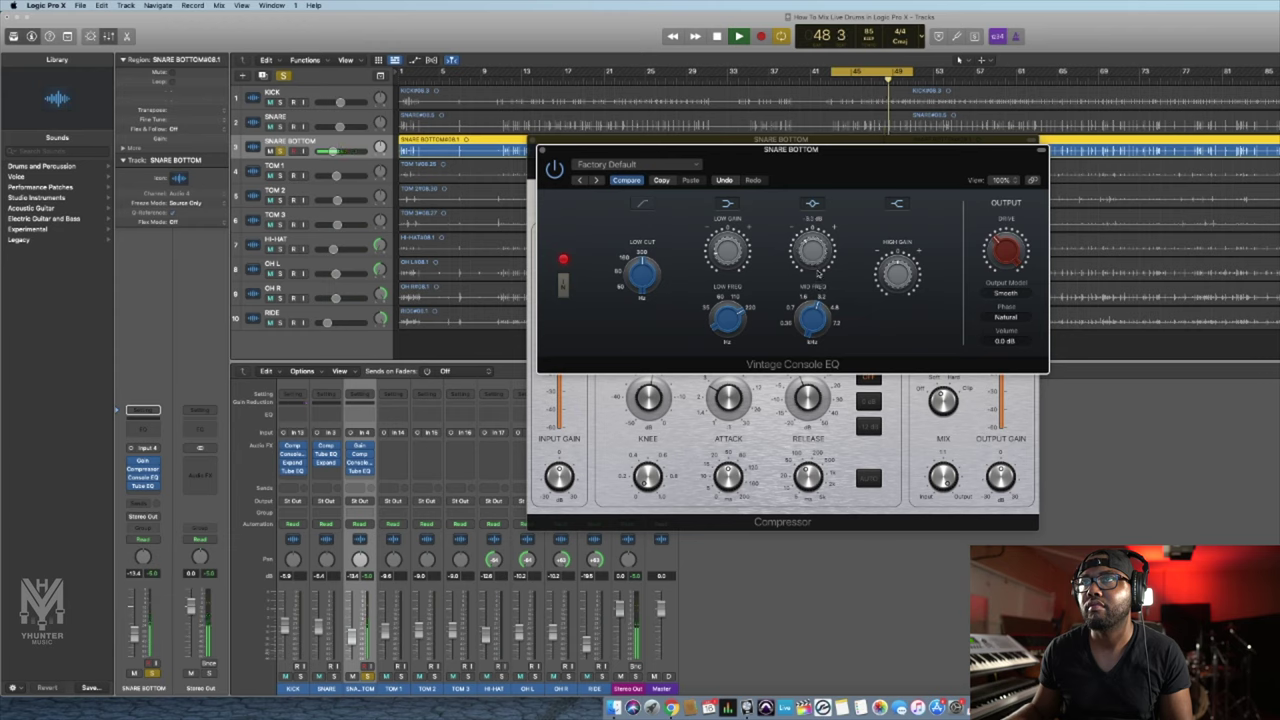
mouse_move(875, 270)
mouse_move(875, 270)
left_mouse_down()
mouse_move(889, 276)
mouse_move(893, 250)
mouse_move(884, 273)
left_mouse_up()
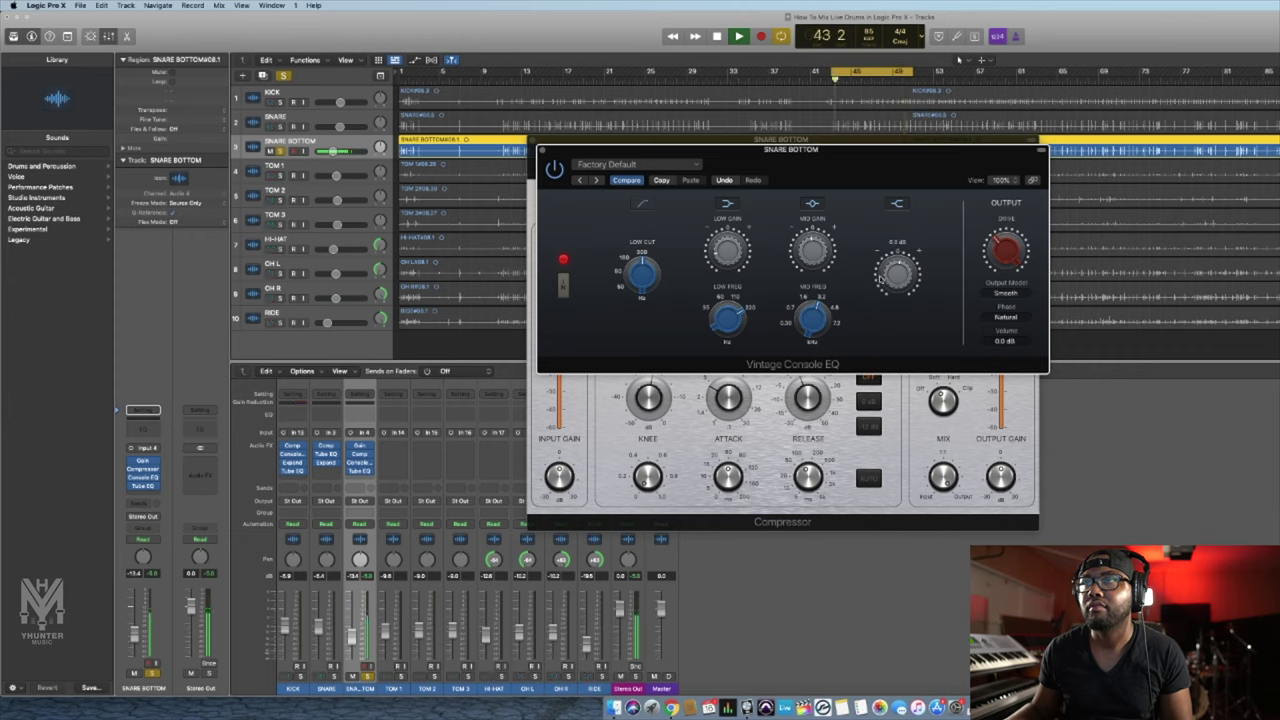
- Return to the snare bottom's Compressor and lower its threshold and attack during playback
left_click(541, 150)
left_click_drag(657, 395, 657, 413)
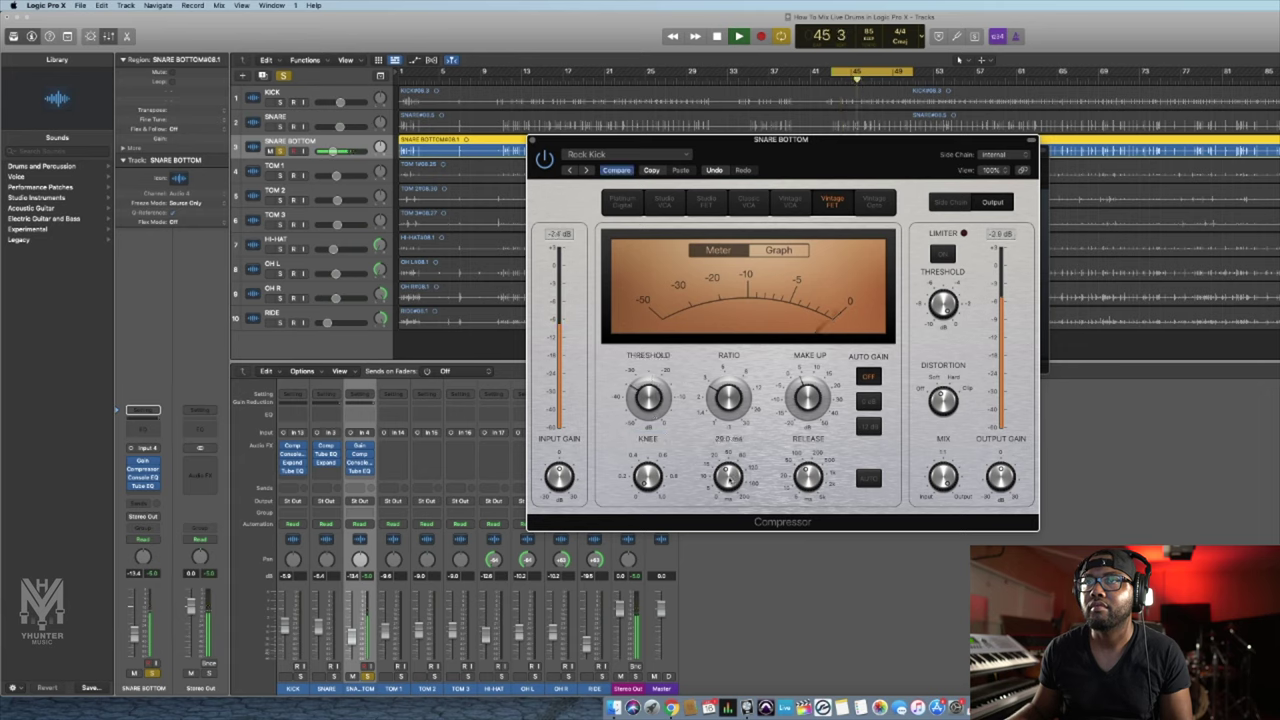
left_click_drag(728, 476, 724, 503)
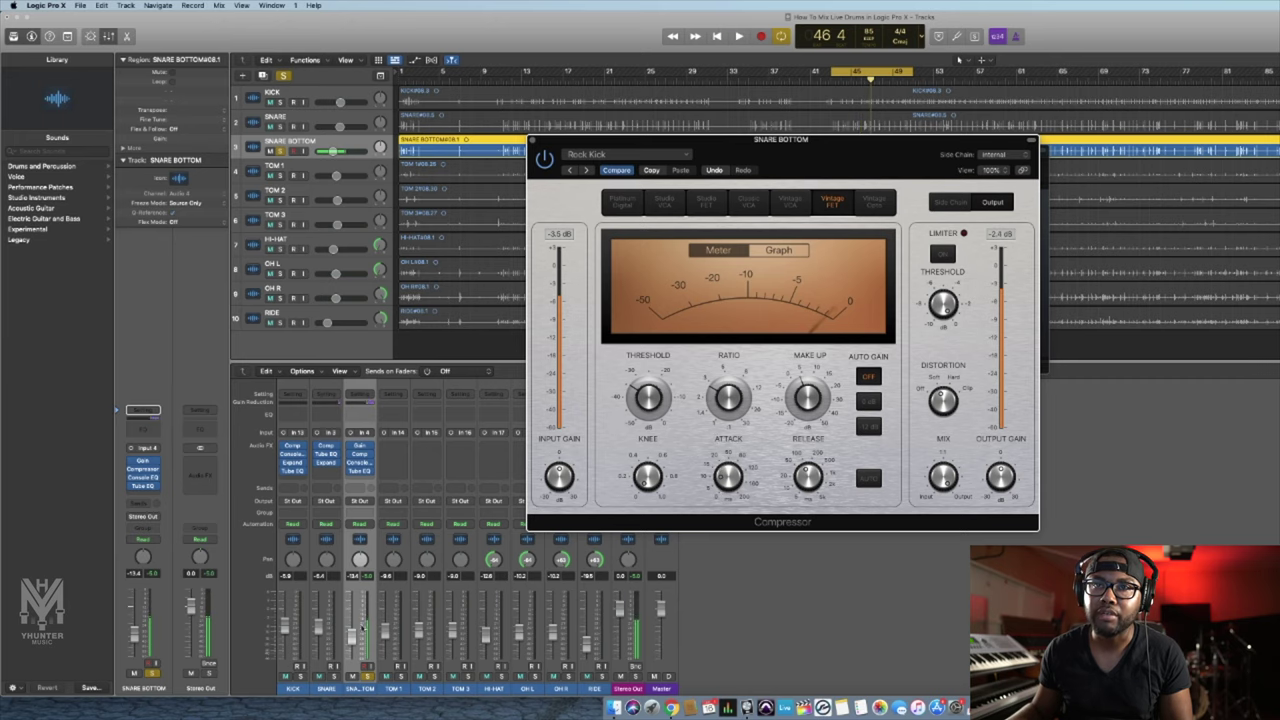
- Unsolo the snare bottom, raise its fader to about -11.6 dB against the full kit, and close its Compressor window
left_click(368, 677)
key("space")
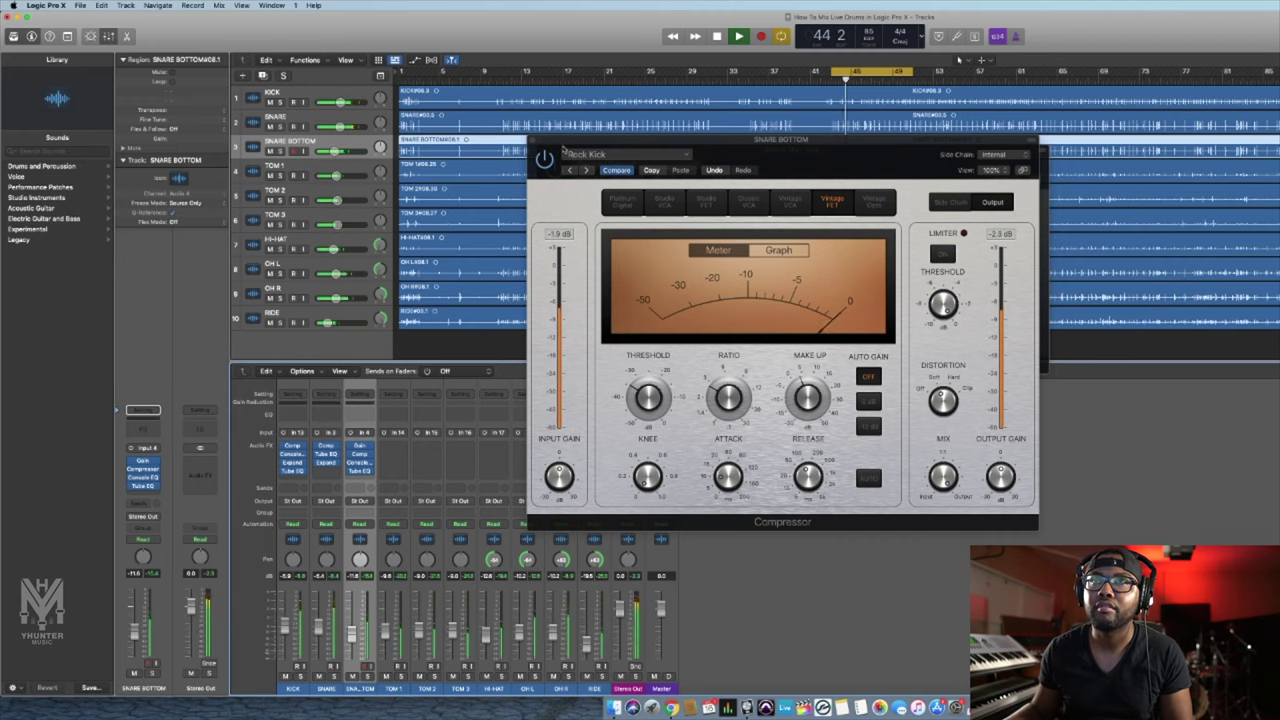
left_click(535, 142)
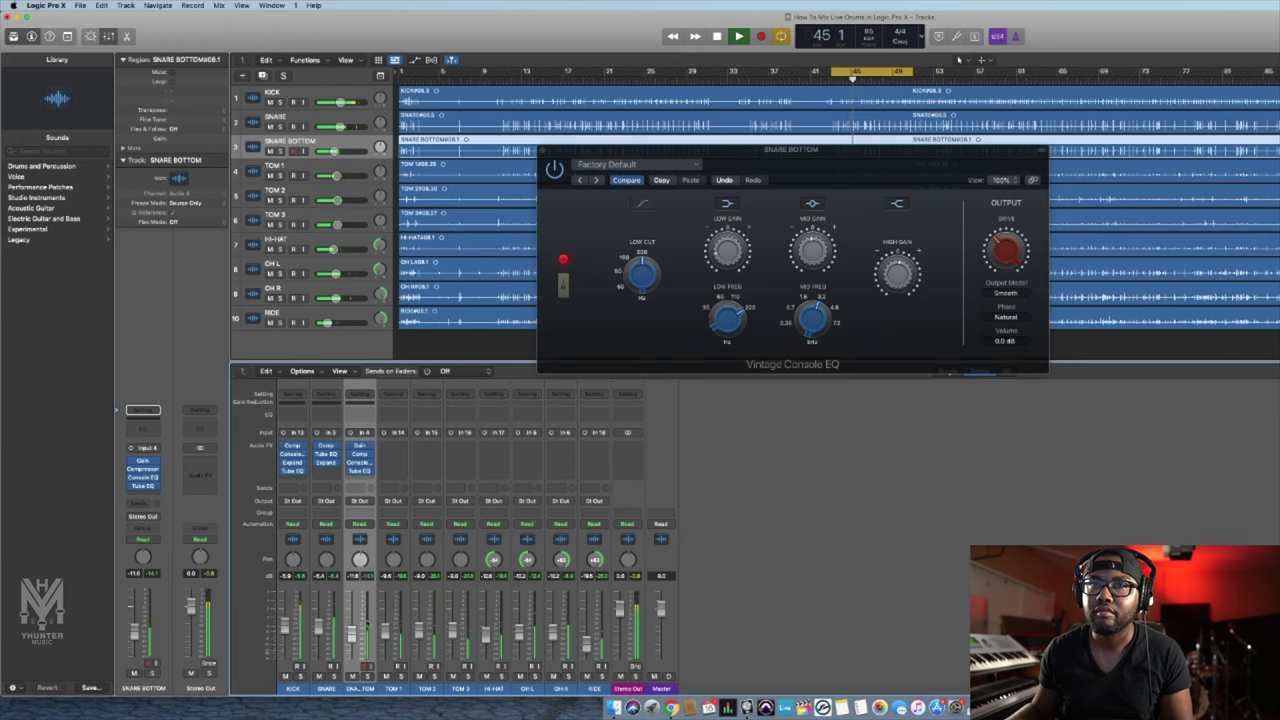
- Copy the snare's Expander onto the snare bottom after the Tube EQ, open it, and play the full kit
left_click_drag(328, 465, 351, 480)
left_click(360, 471)
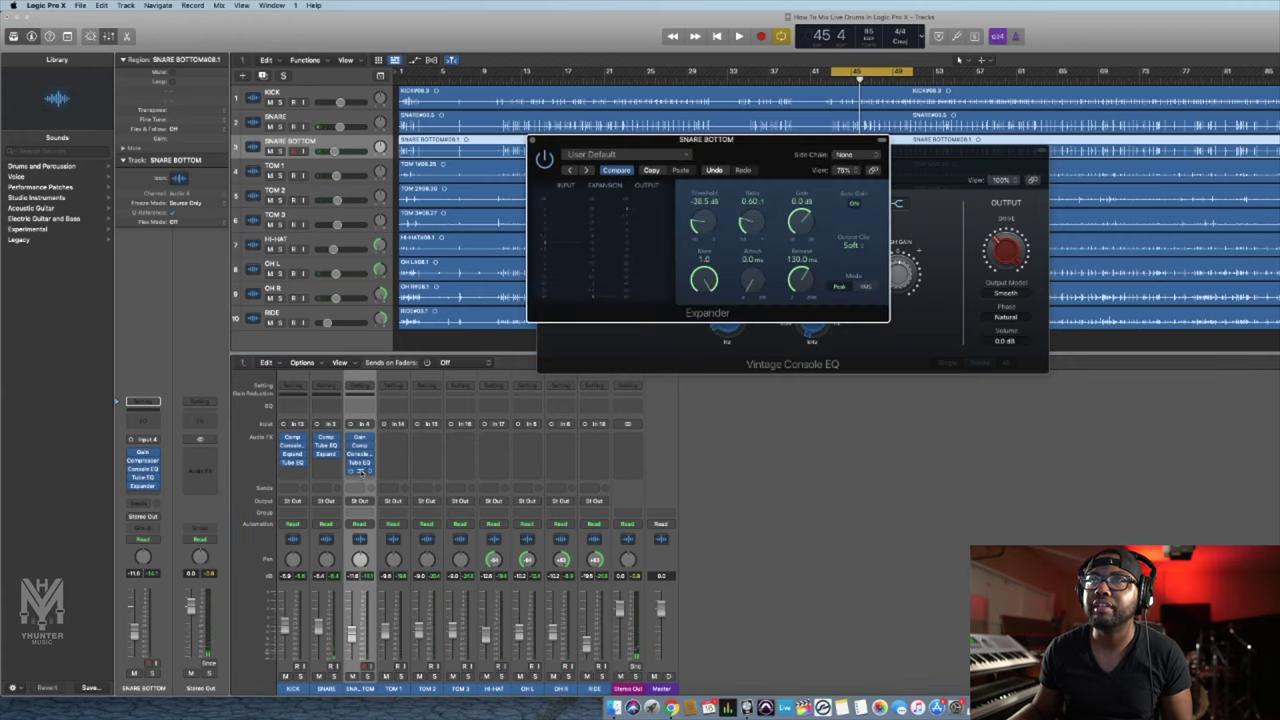
key("space")
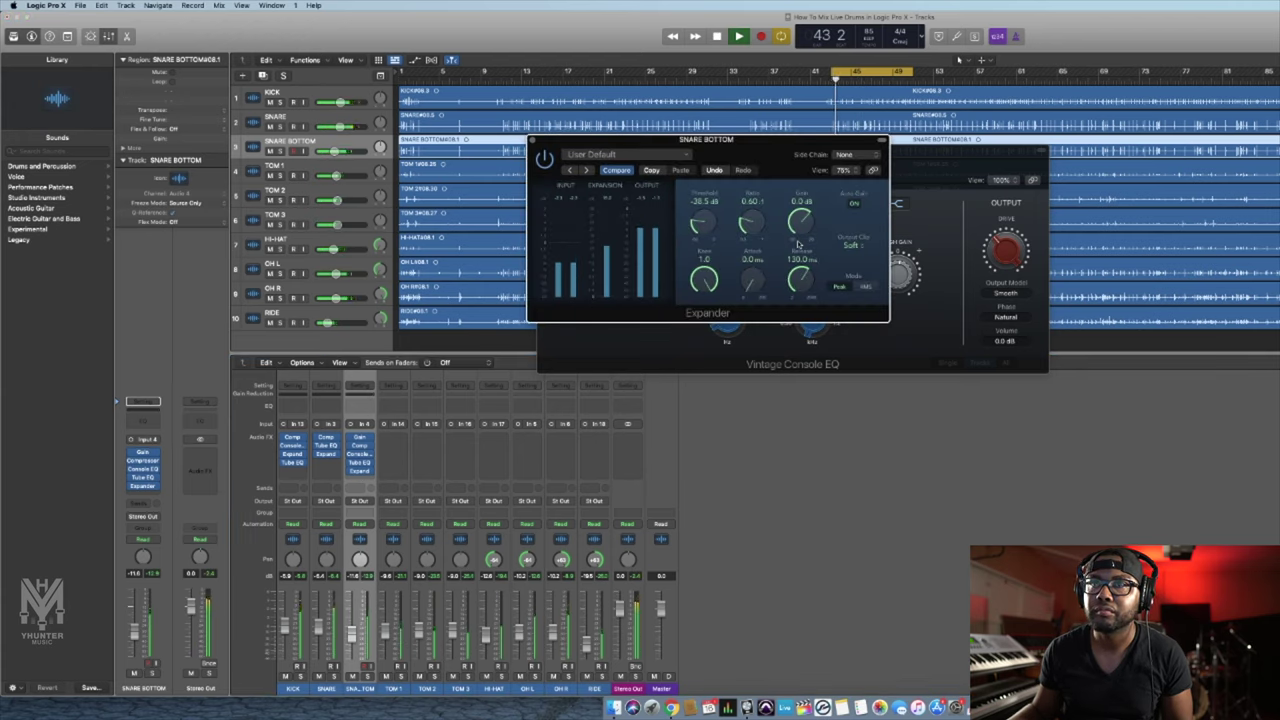
- Raise the snare bottom's Expander threshold to about -37.5 dB while the full kit plays
left_click_drag(703, 218, 703, 211)
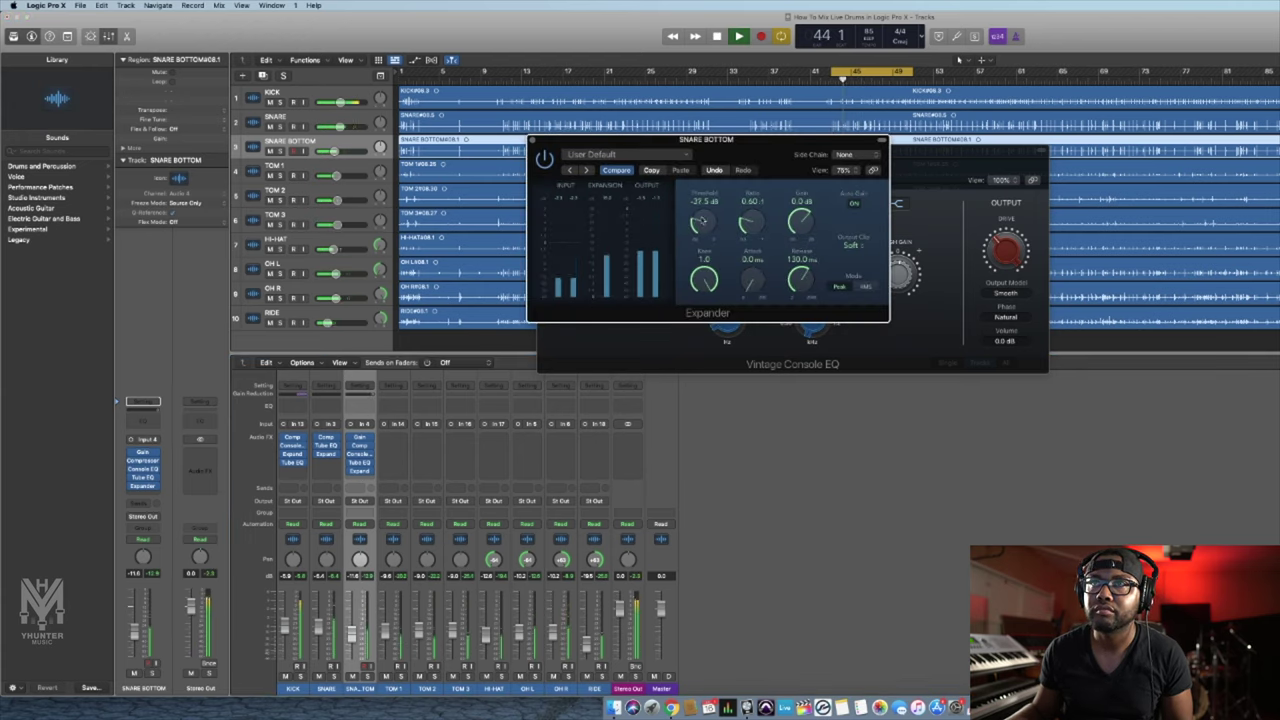
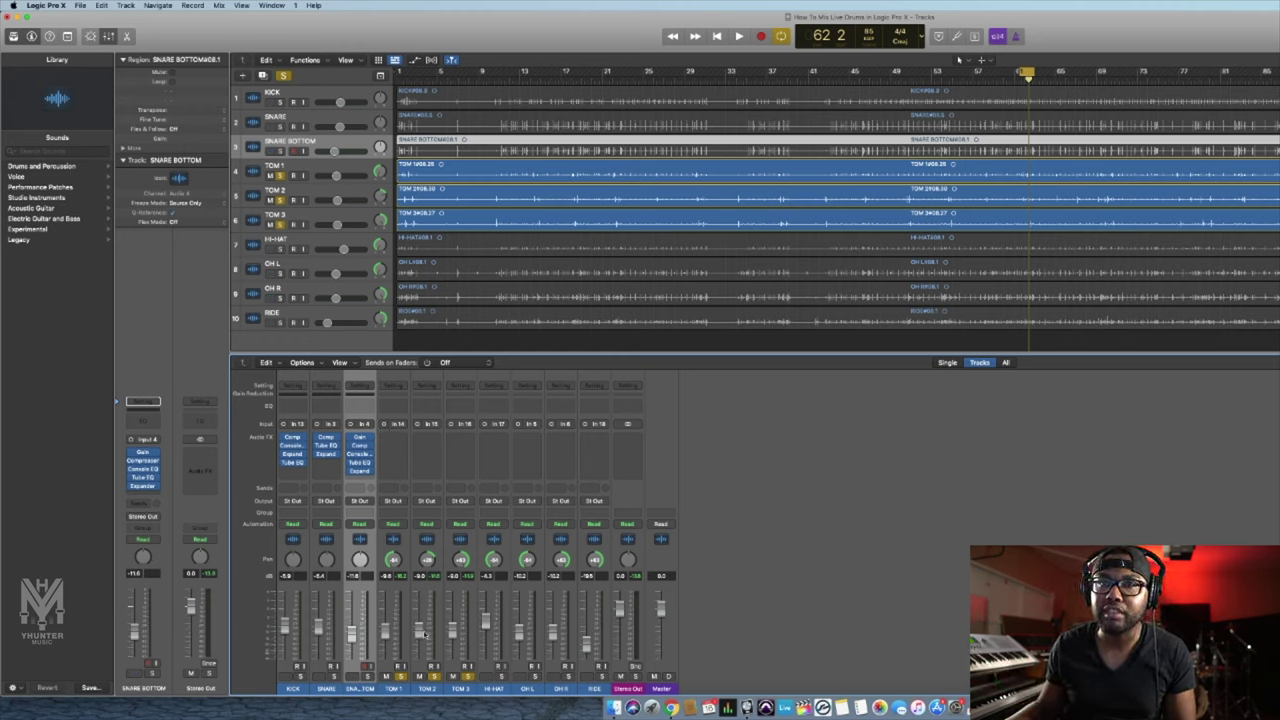
- Select Tom 1, Tom 2 and Tom 3, unsolo them together, and briefly play them within the full kit
left_click_drag(396, 690, 462, 690)
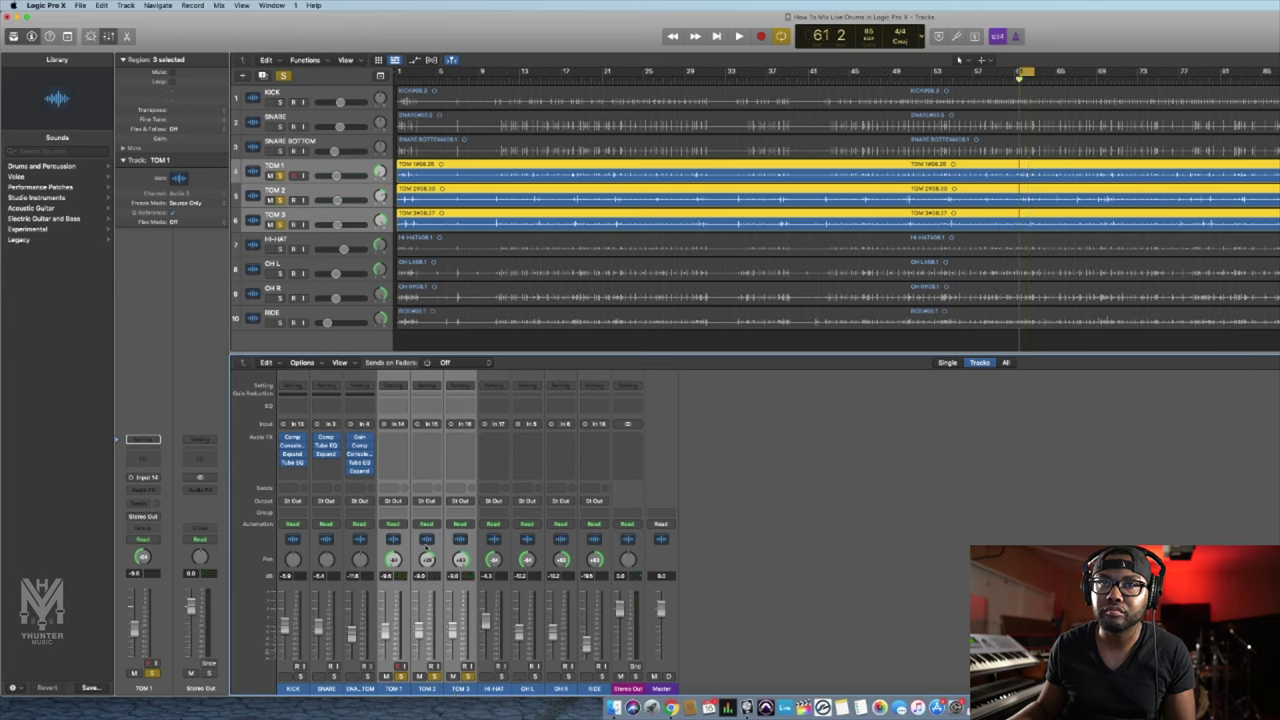
key("space")
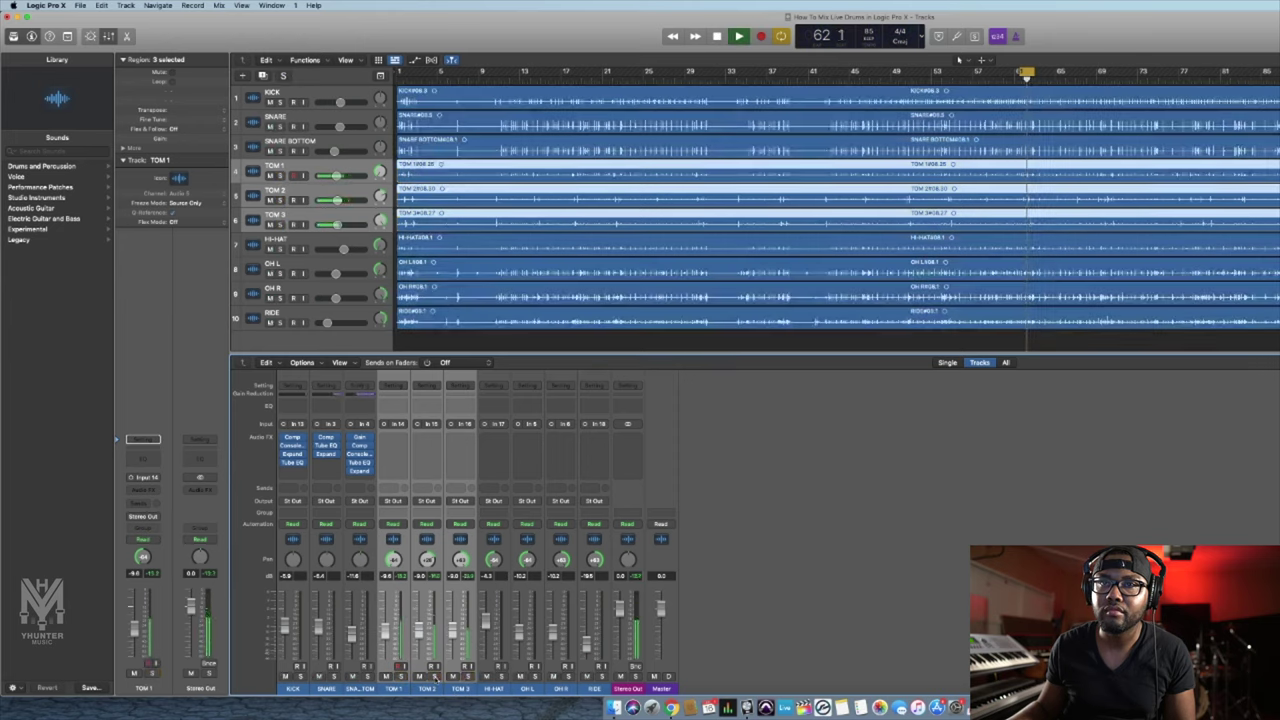
left_click(466, 677)
left_click(466, 677)
left_click(466, 677)
key("space")
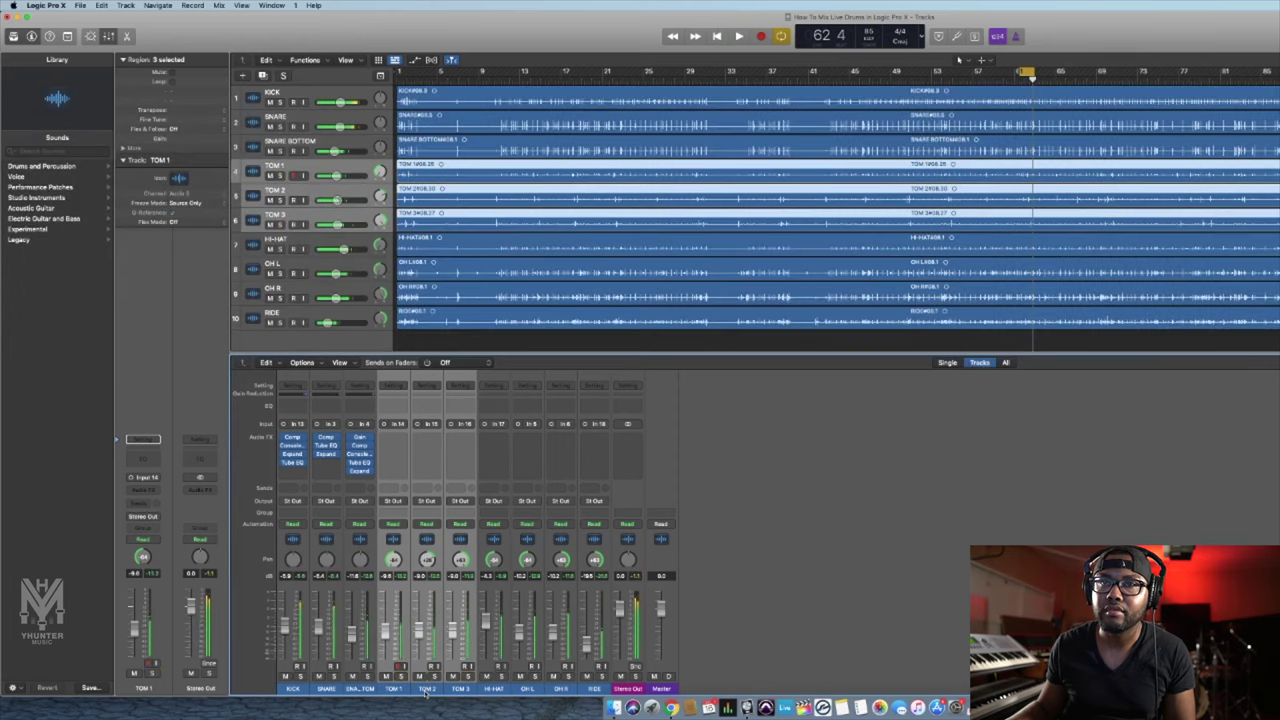
- Solo only Tom 1, start playback, and select its channel for processing
left_click(440, 689)
left_click(460, 689, "shift")
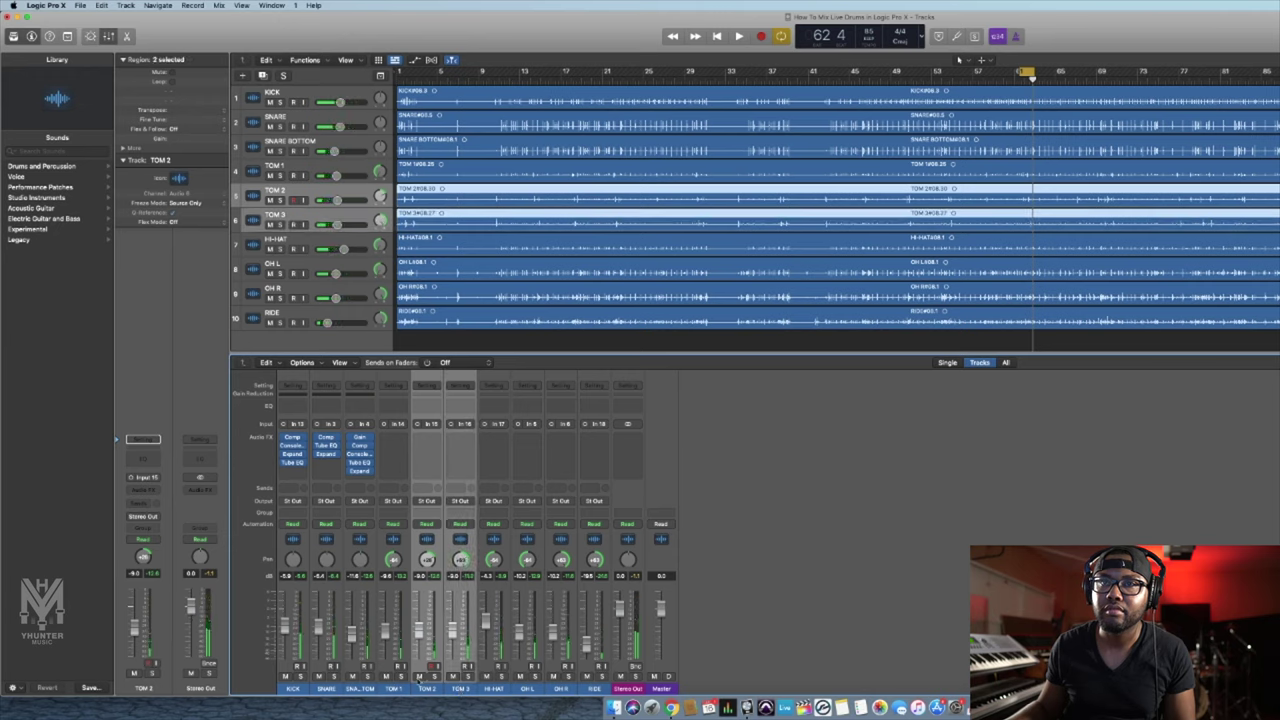
left_click(399, 677)
key("space")
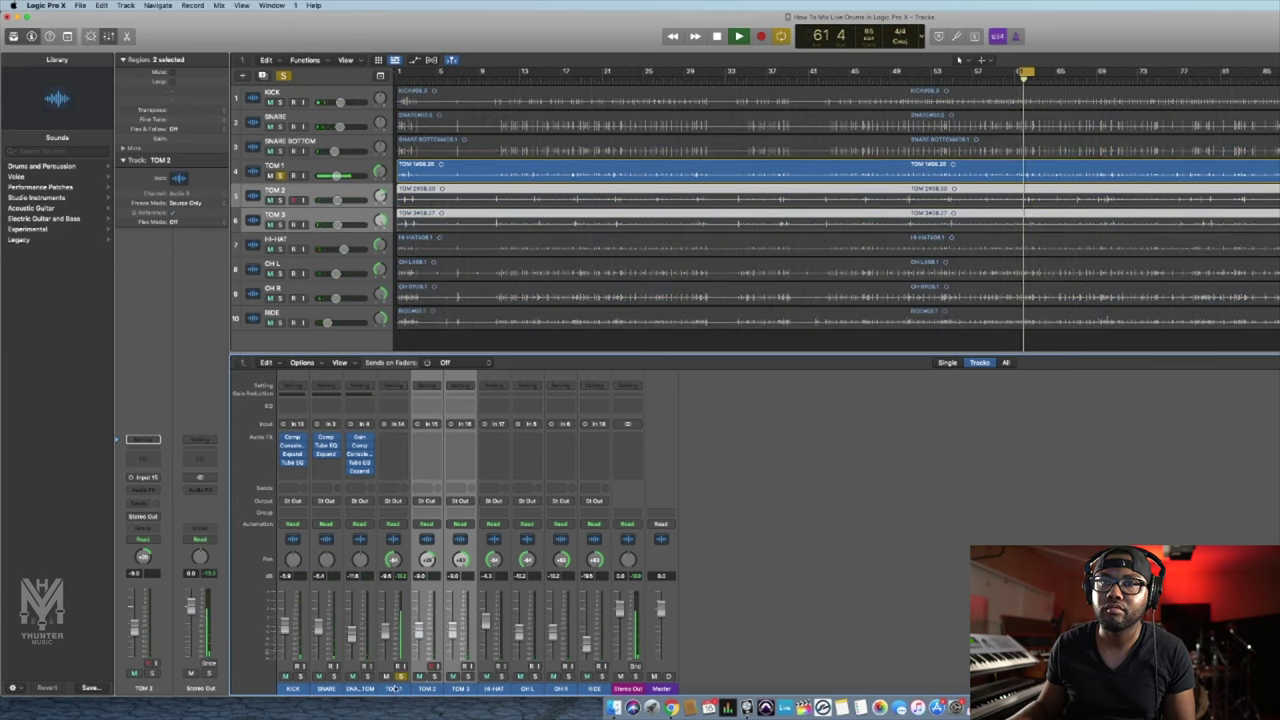
left_click(396, 688)
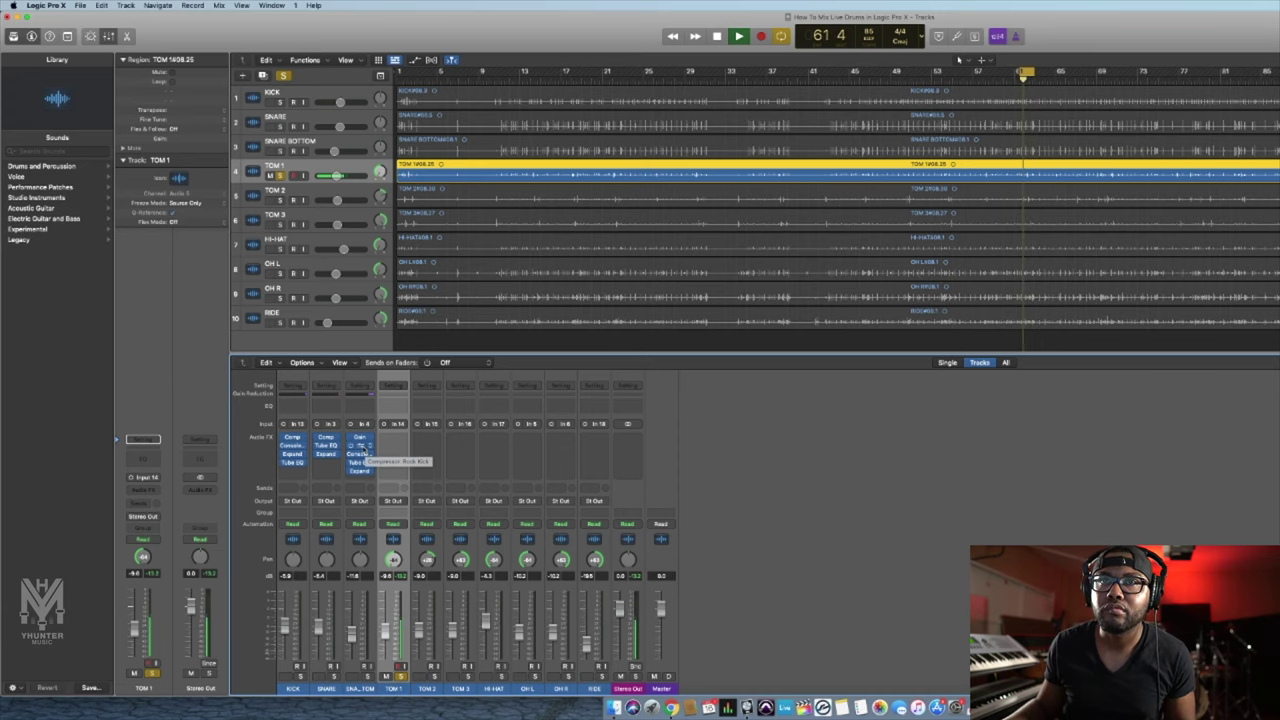
- Copy the snare bottom's Compressor onto Tom 1 and set its threshold to about -33.5 dB during playback
left_click_drag(358, 450, 392, 443)
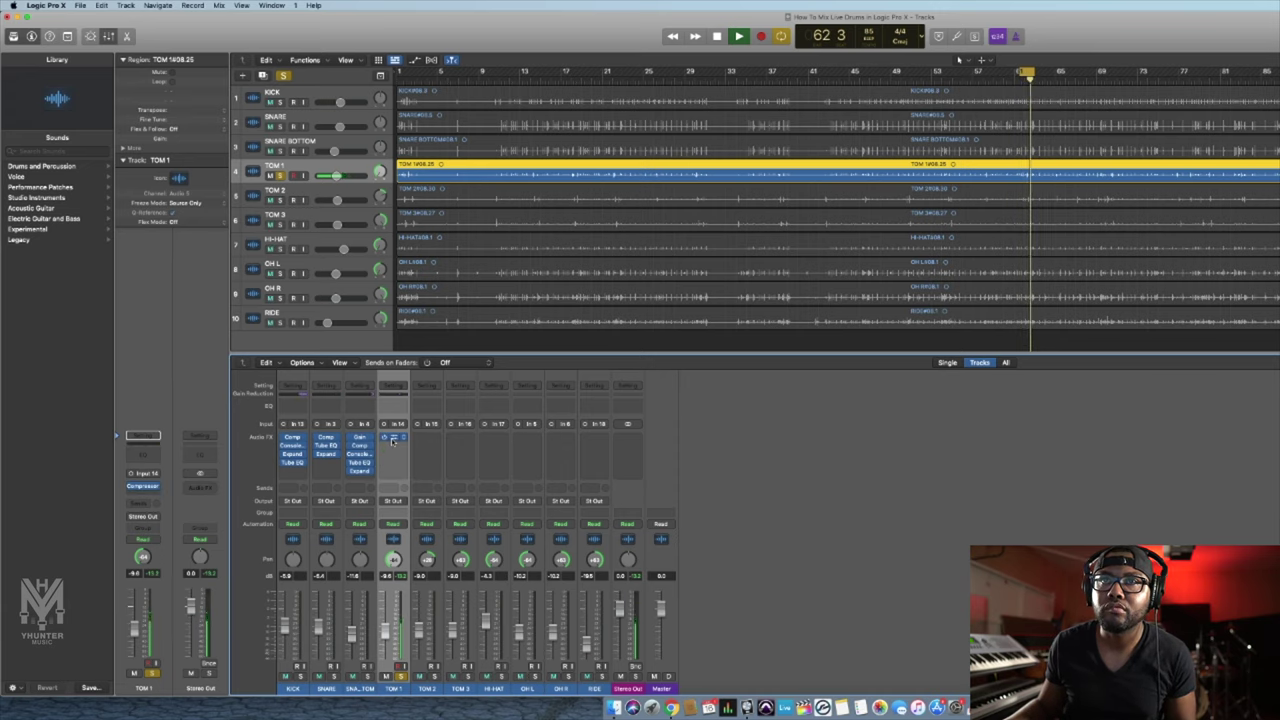
left_click(393, 438)
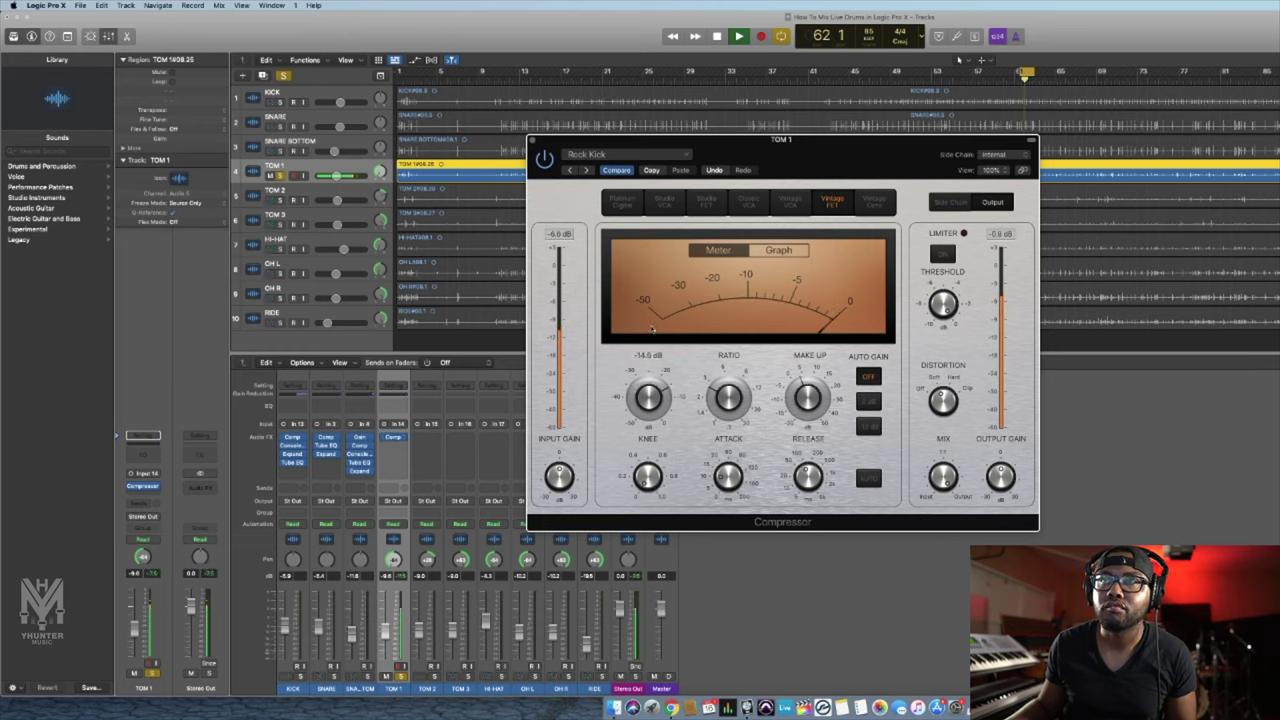
left_click_drag(649, 398, 654, 424)
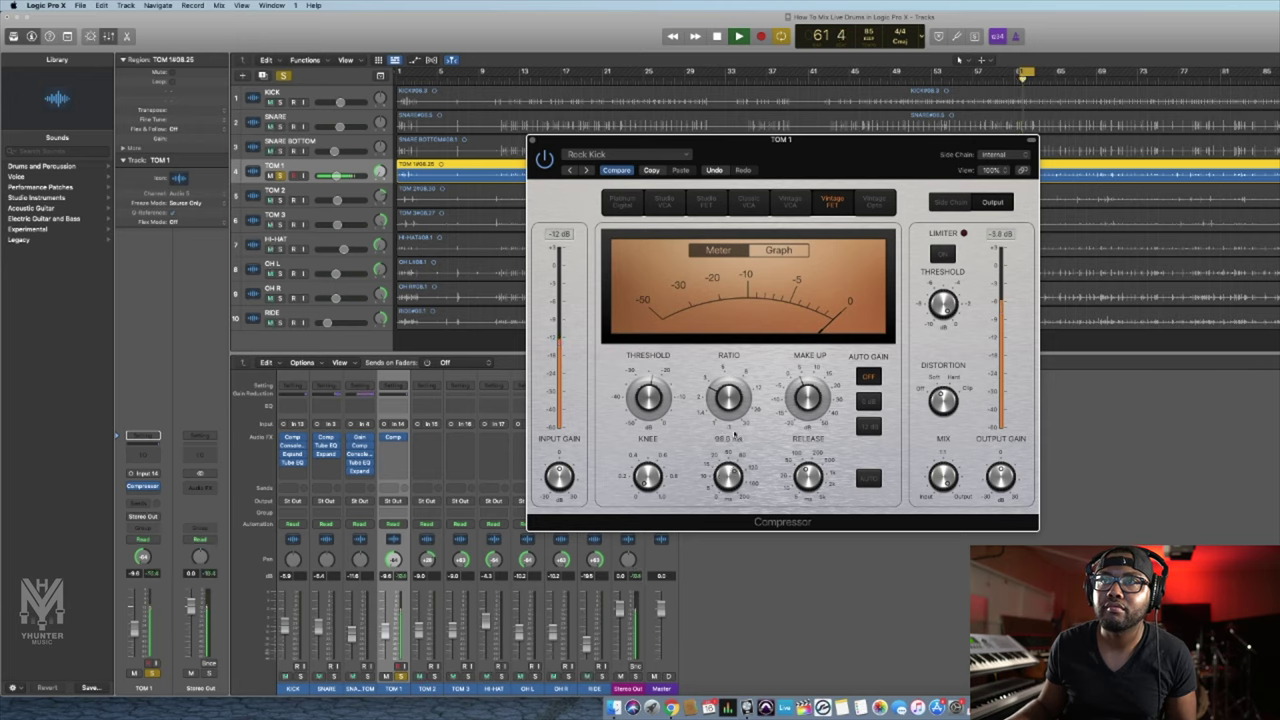
left_click_drag(650, 400, 652, 414)
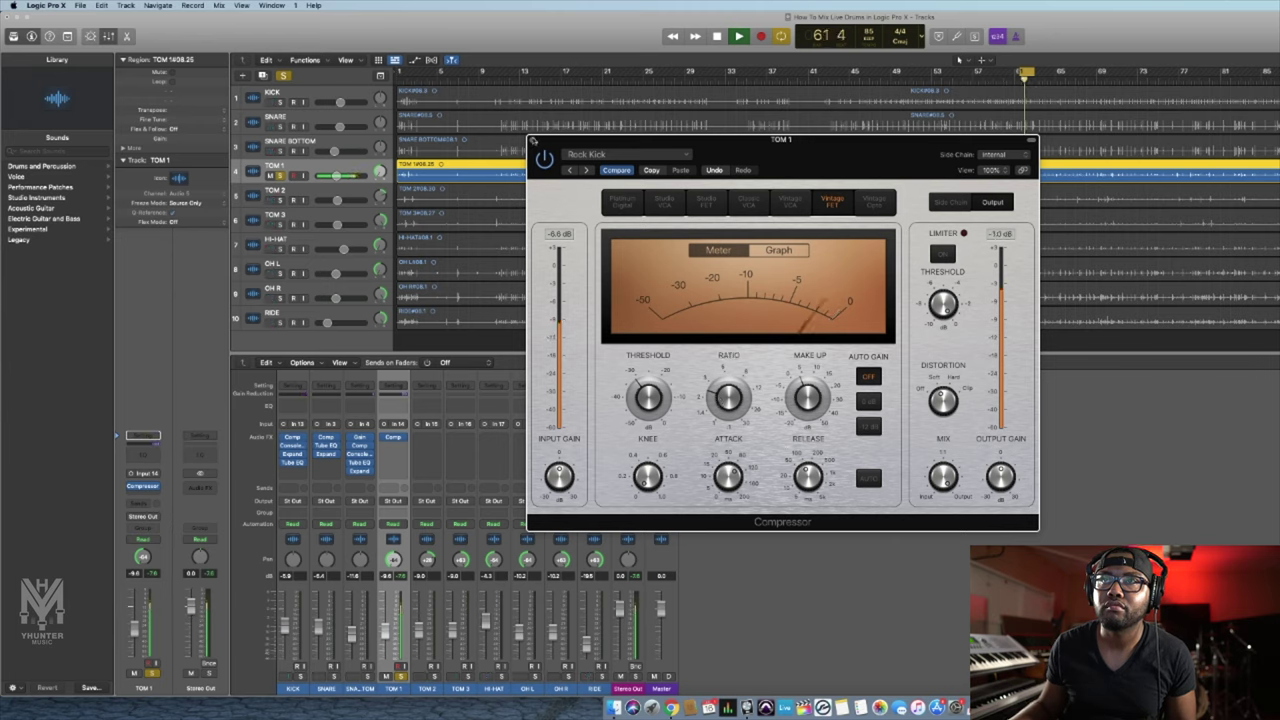
mouse_move(645, 398)
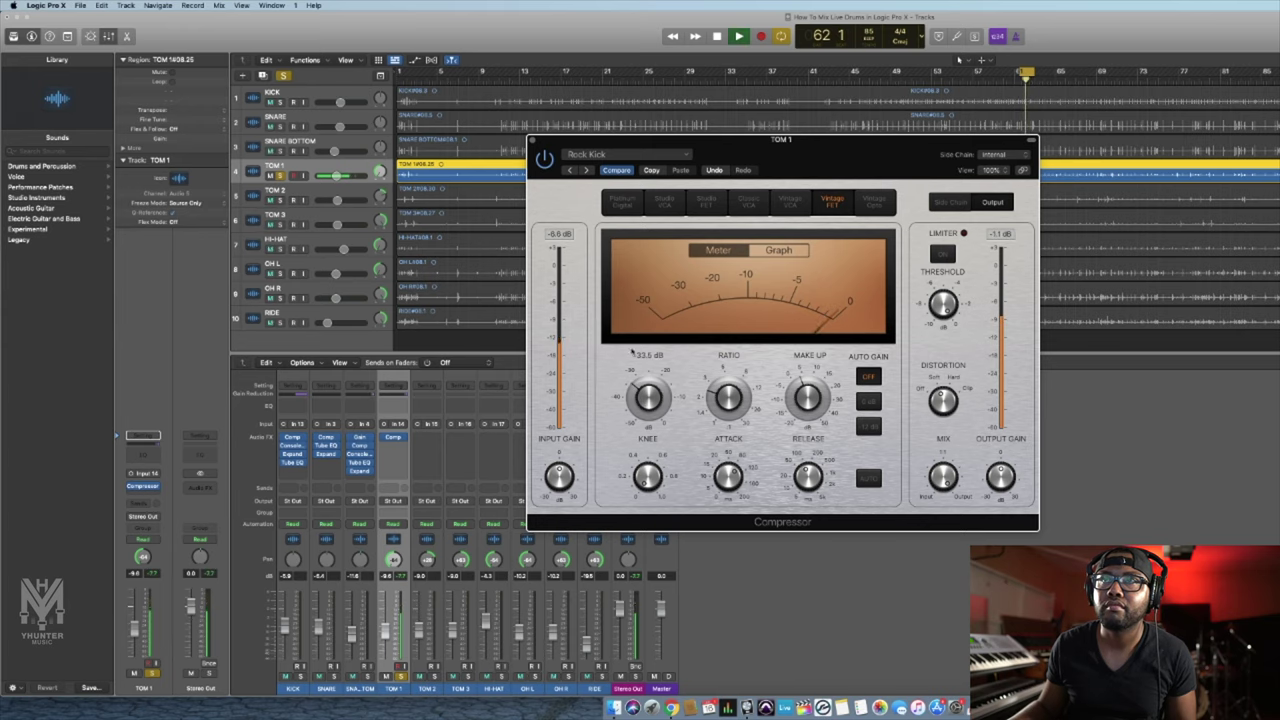
left_click(535, 142)
key("space")
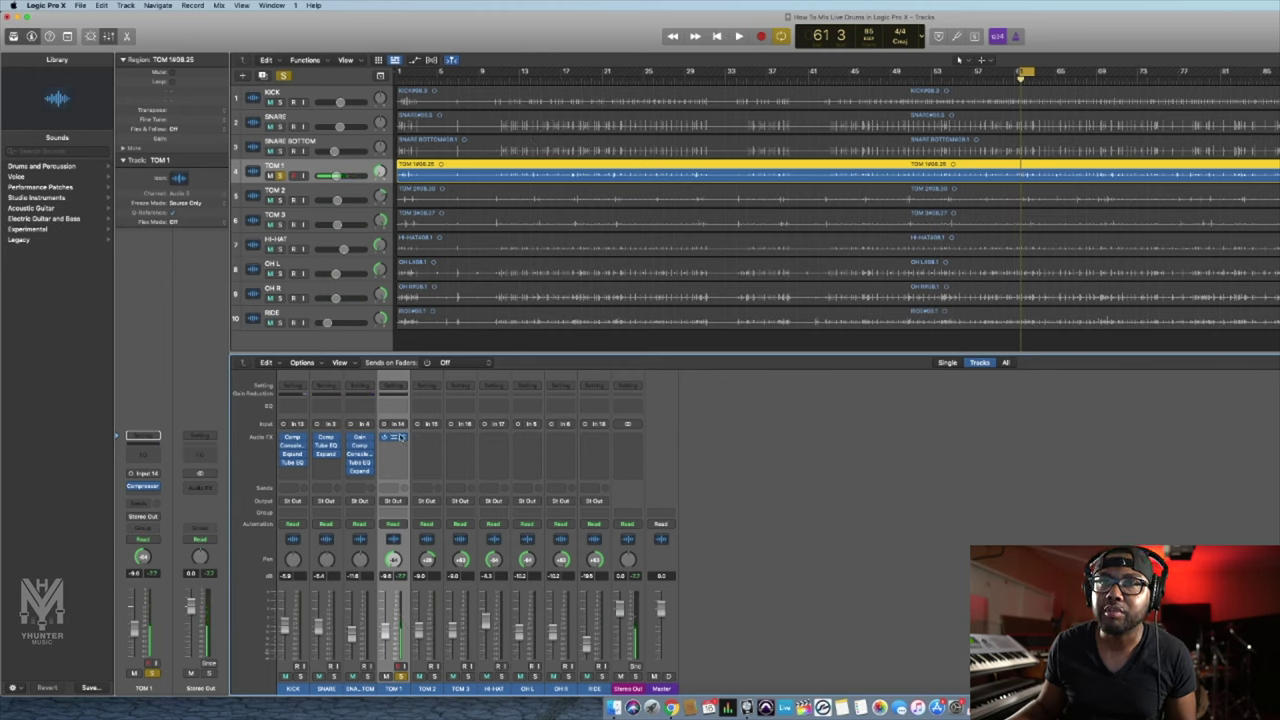
- Copy Tom 1's Compressor onto Tom 2 and Tom 3, solo those two as well, and play the three toms
left_click_drag(396, 438, 461, 440)
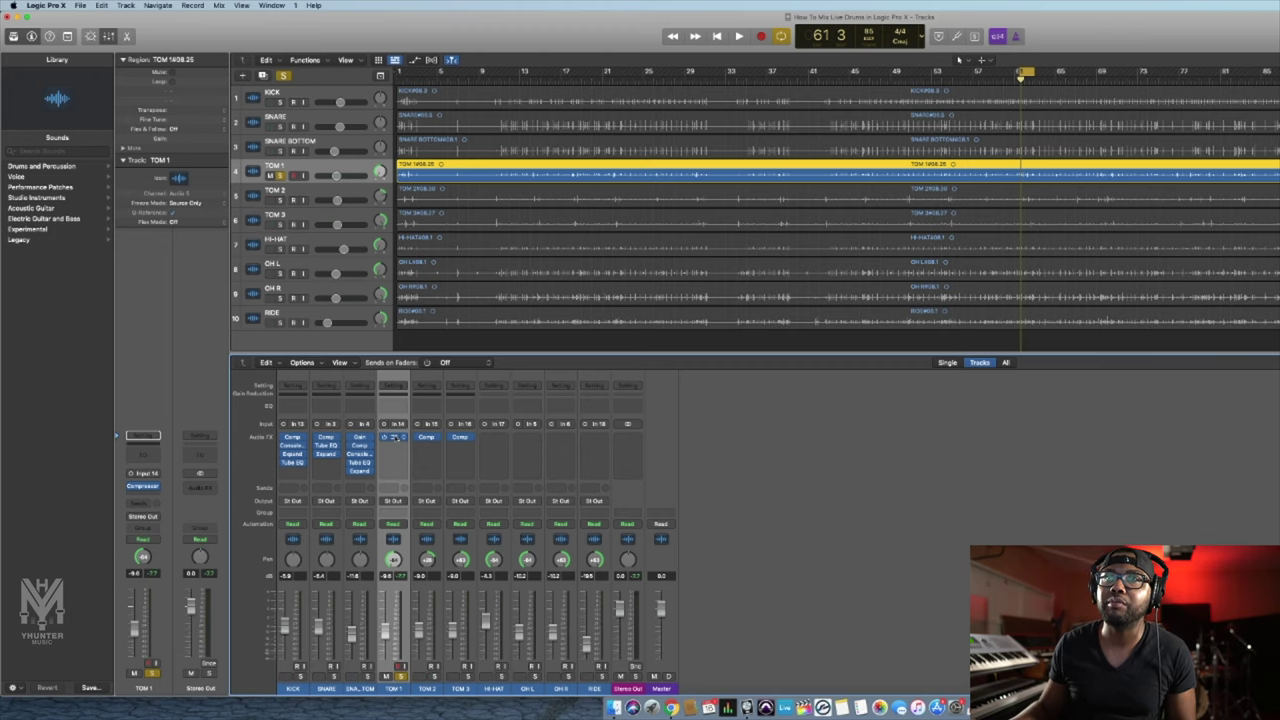
left_click(395, 437)
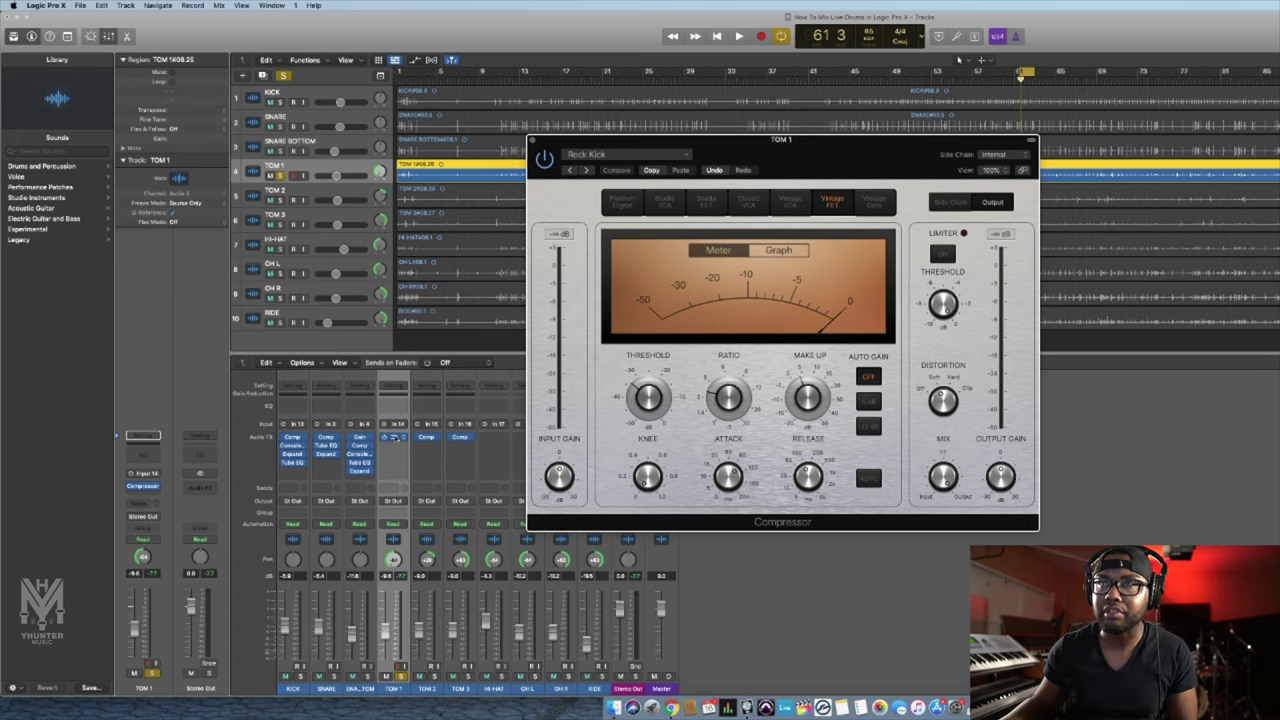
key("space")
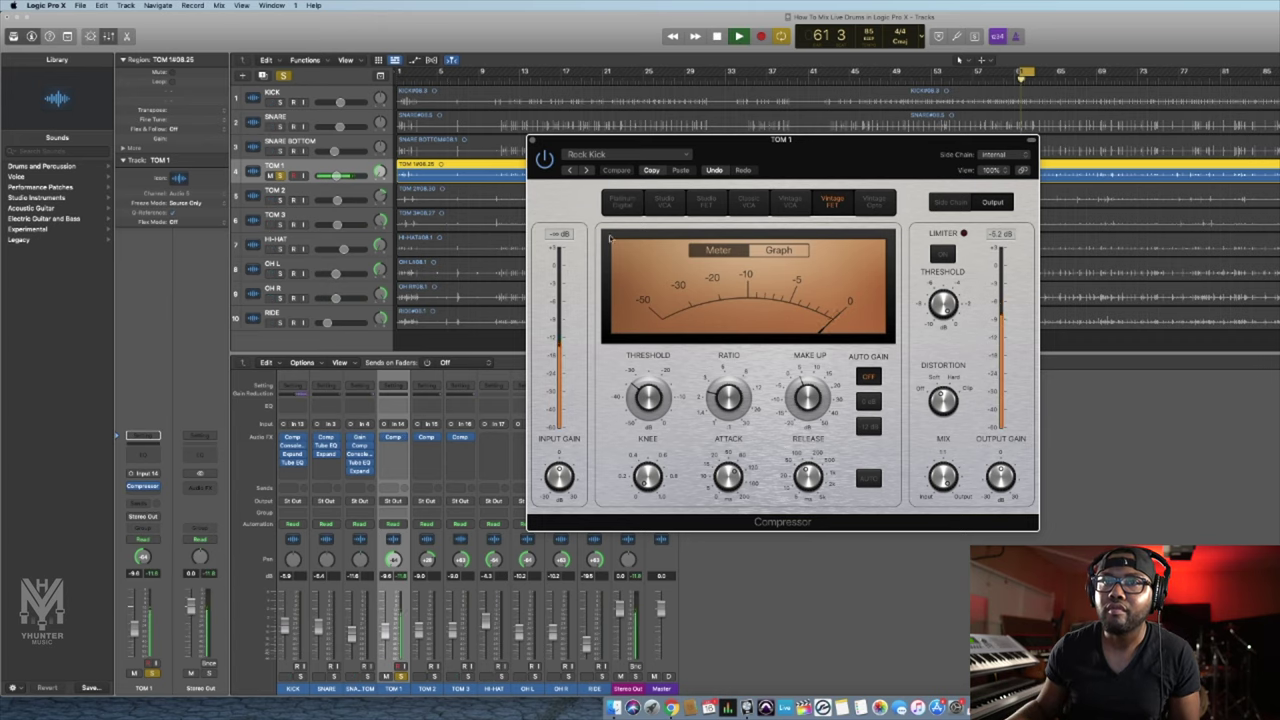
left_click_drag(440, 691, 469, 675)
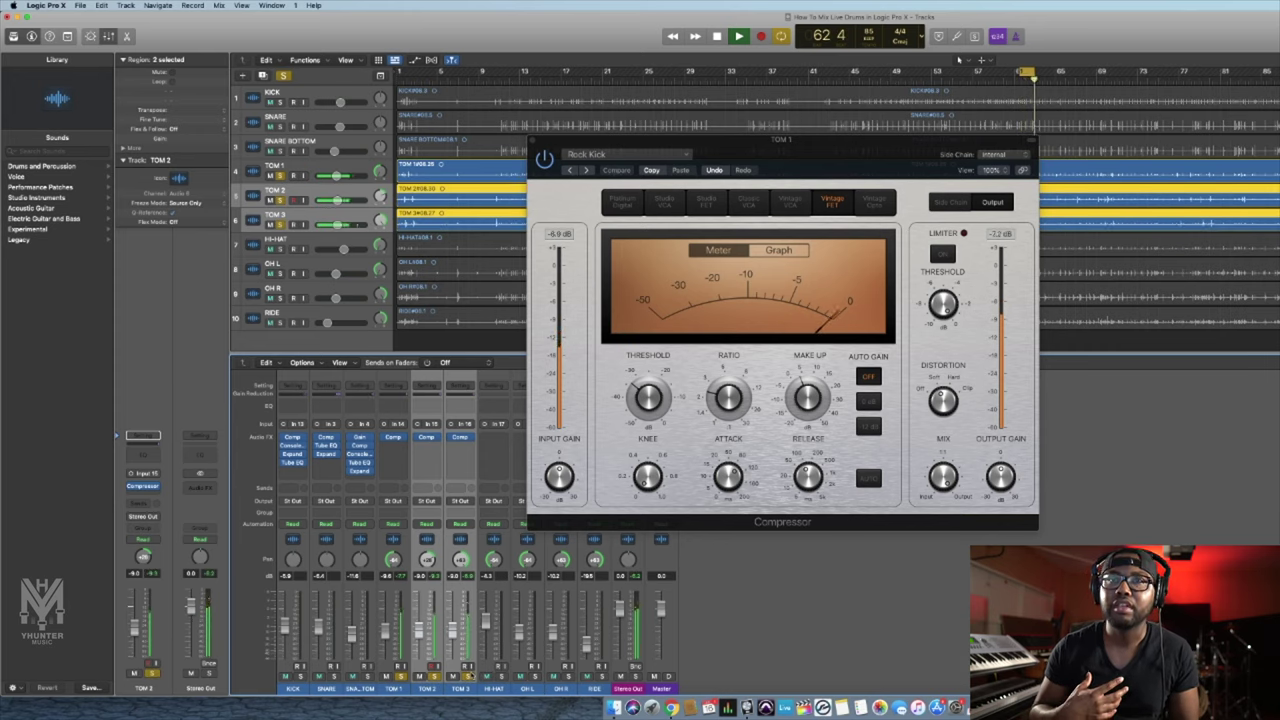
key("space")
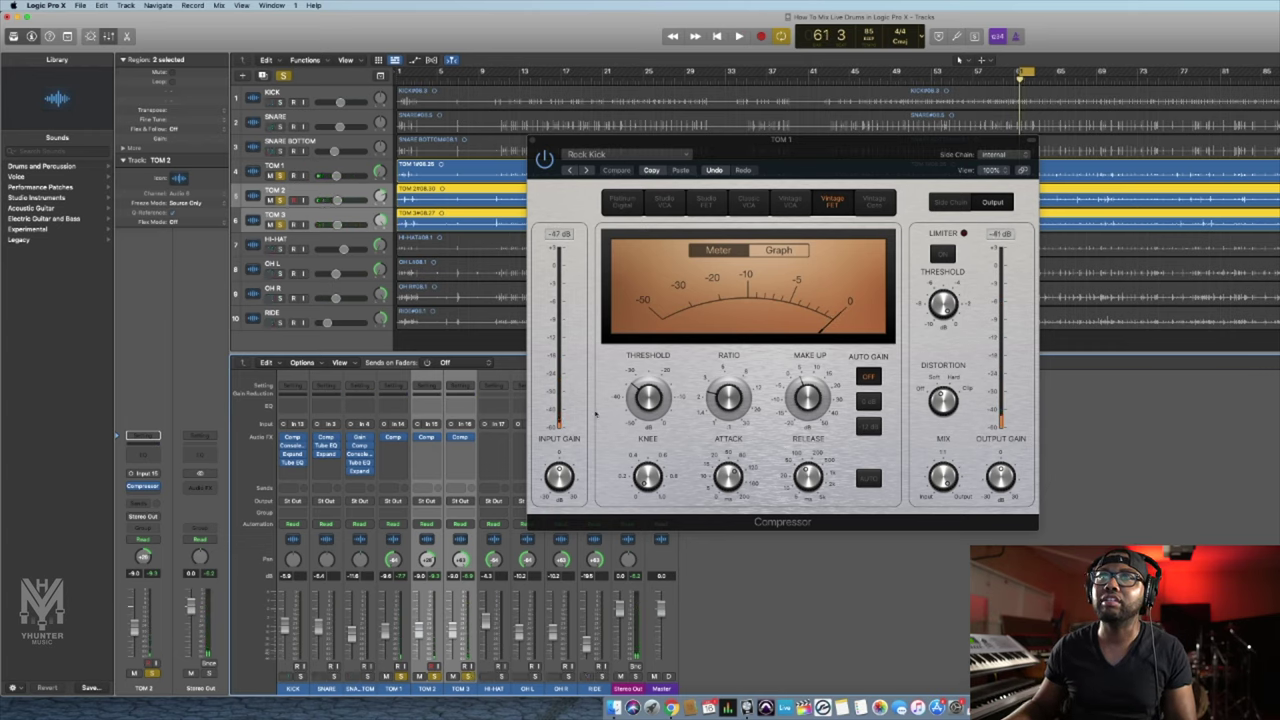
- Close Tom 1's Compressor and raise the Tom 2 and Tom 3 faders while the three toms play
left_click(652, 371)
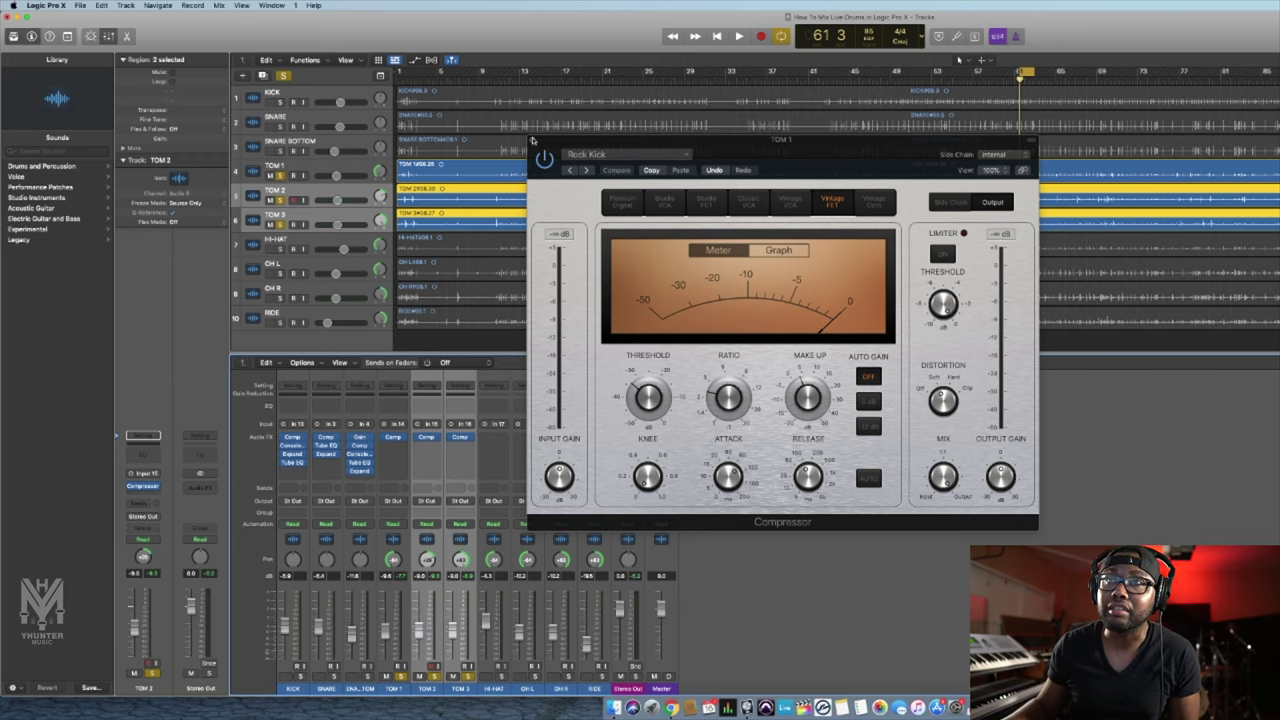
key("space")
left_click(533, 141)
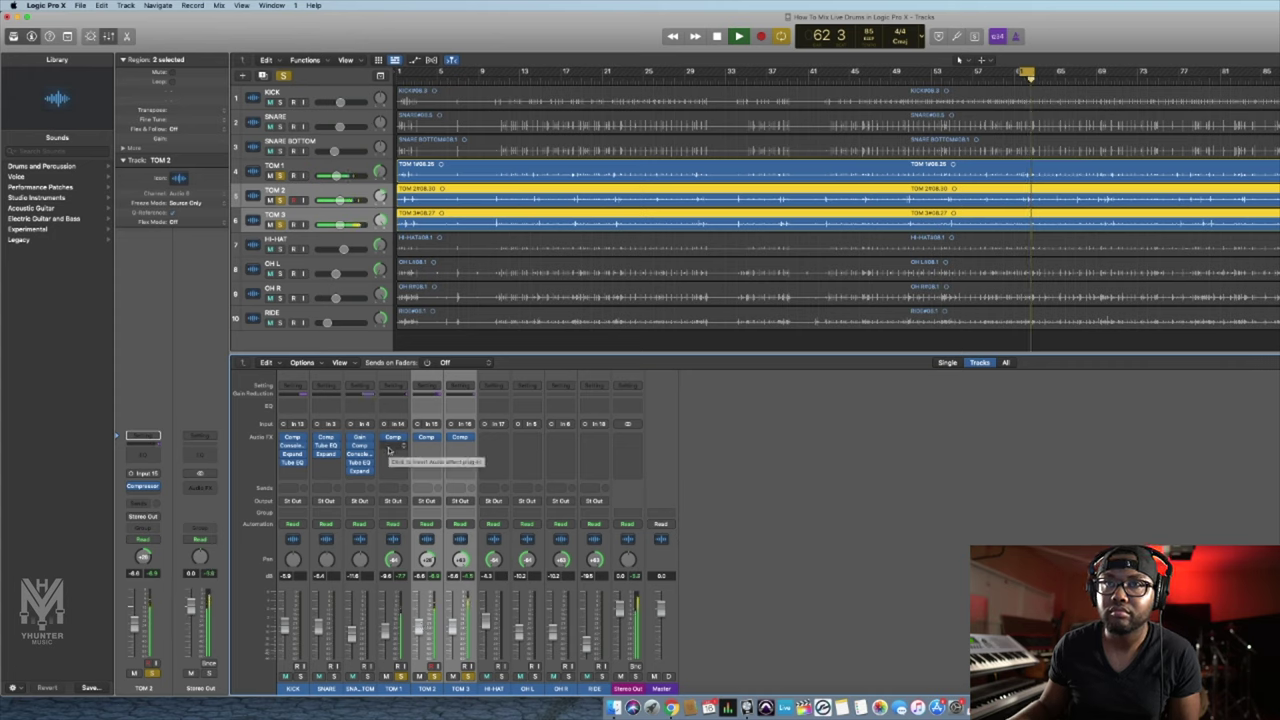
key("space")
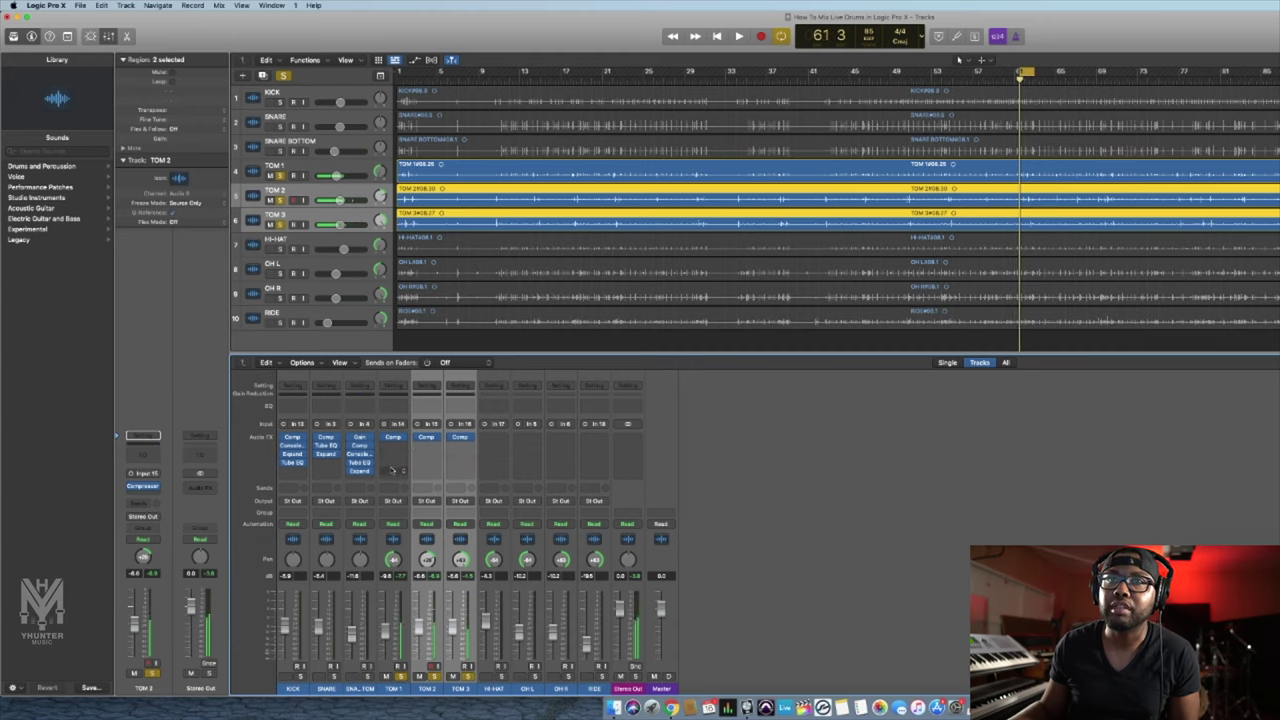
- Insert a mono Vintage Tube EQ after Tom 1's Compressor, with high boost about 4.8 and high frequency about 8.5 kHz
left_click(392, 448)
mouse_move(440, 491)
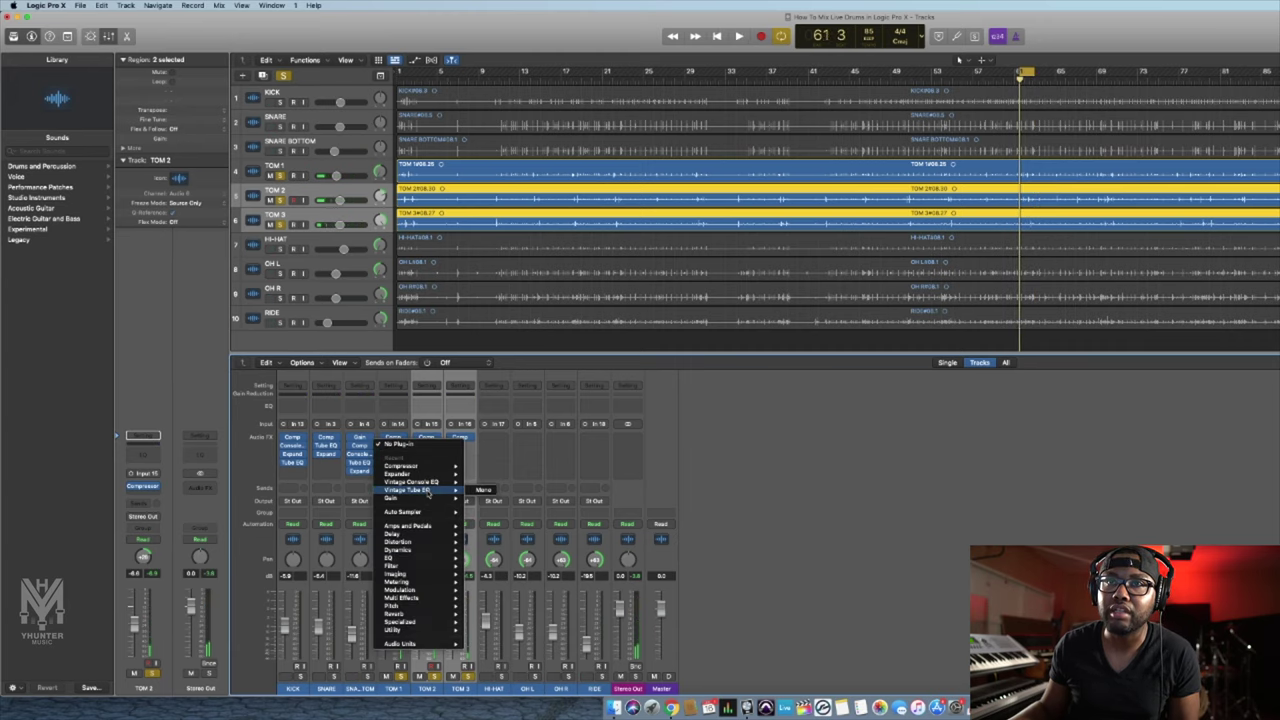
left_click(483, 490)
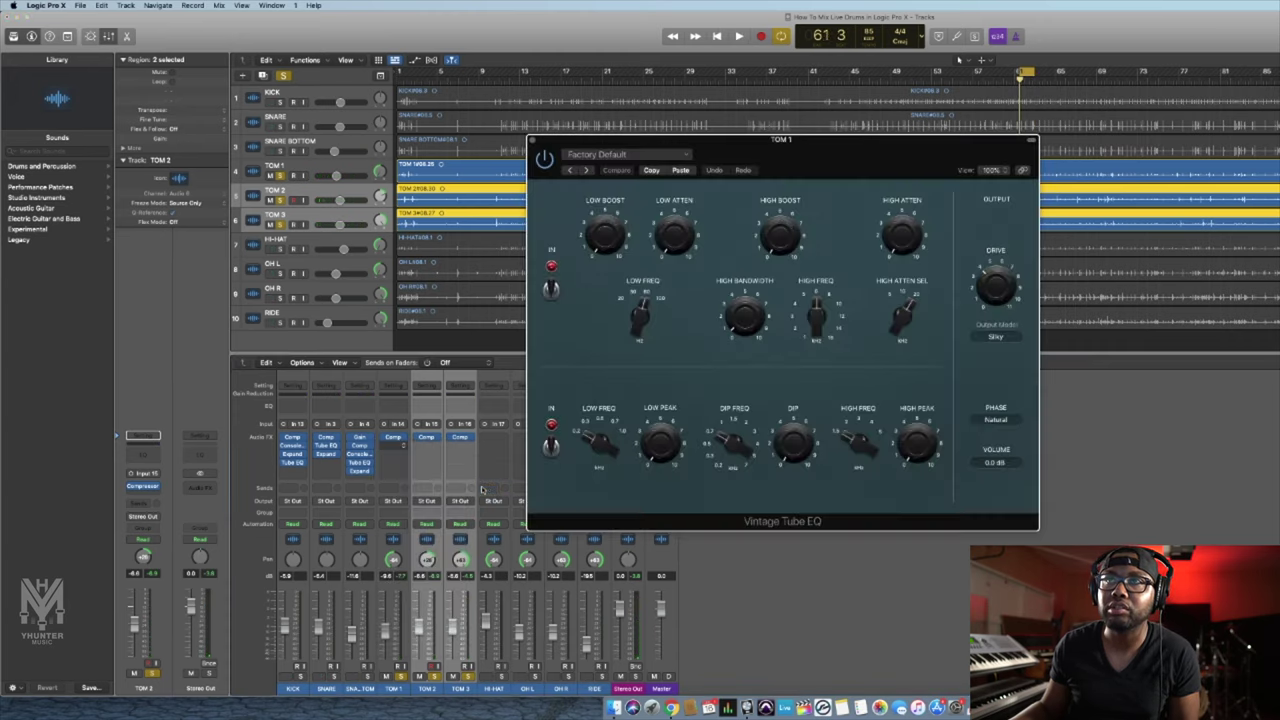
key("space")
mouse_move(788, 246)
left_mouse_down()
mouse_move(804, 178)
mouse_move(788, 228)
left_mouse_up()
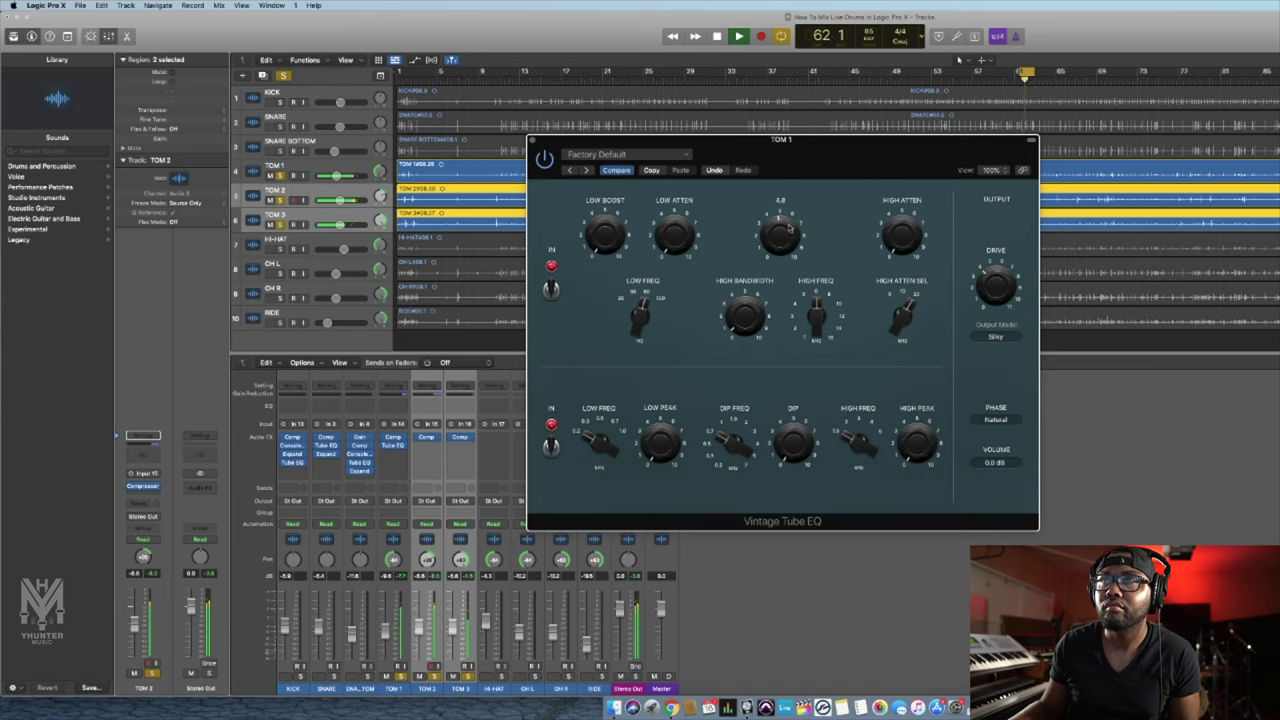
left_click_drag(815, 320, 815, 316)
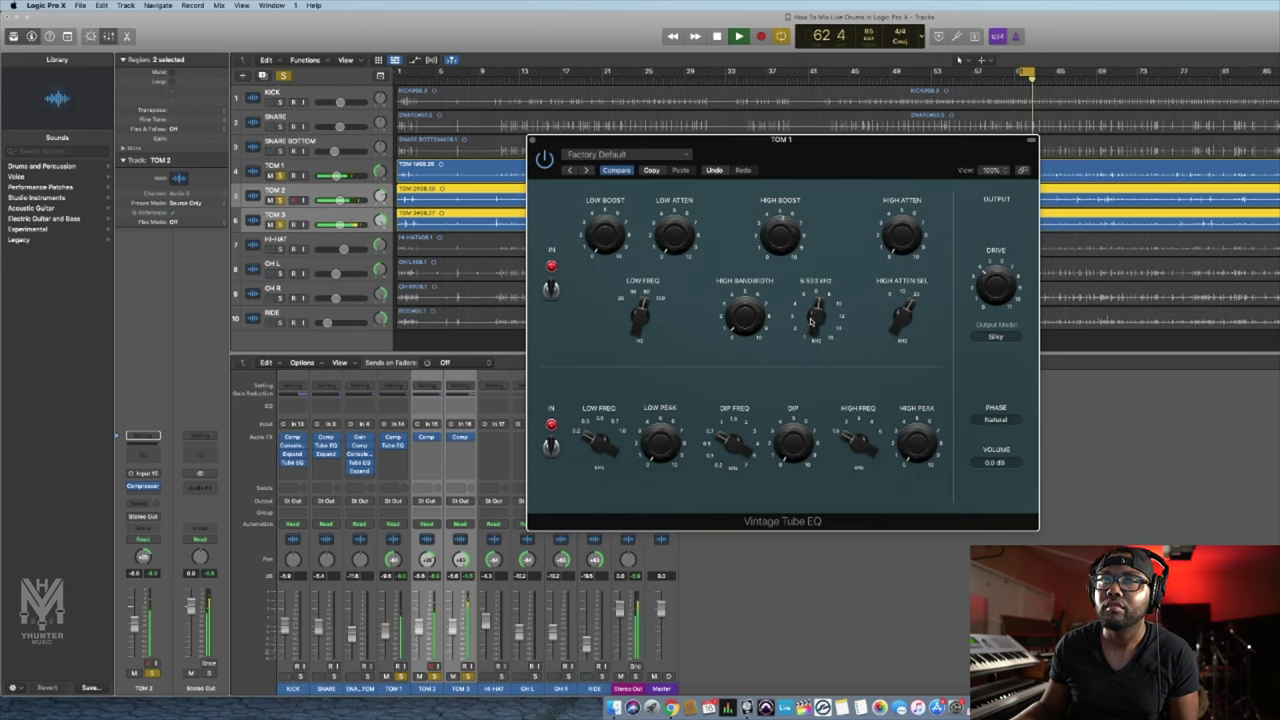
key("space")
- Copy Tom 1's Vintage Tube EQ onto Tom 2 and Tom 3, play the three toms, and close the EQ window
left_click_drag(402, 446, 427, 446)
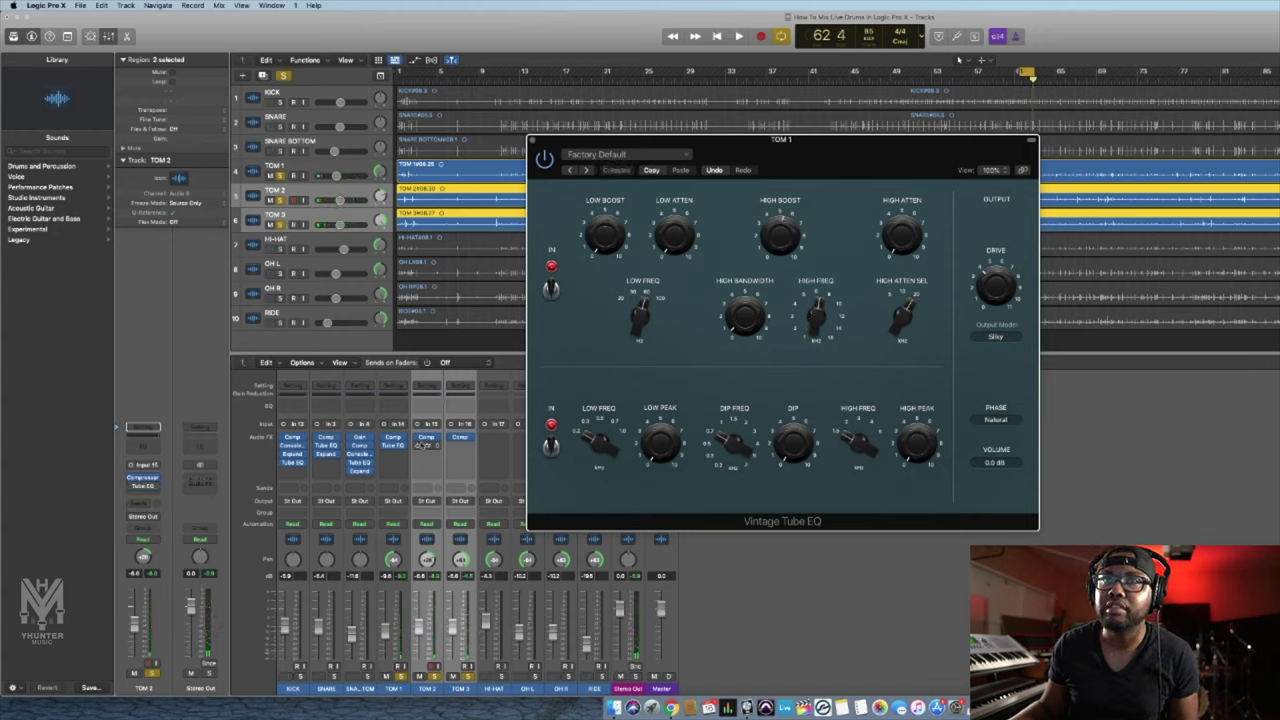
left_click_drag(416, 446, 461, 447)
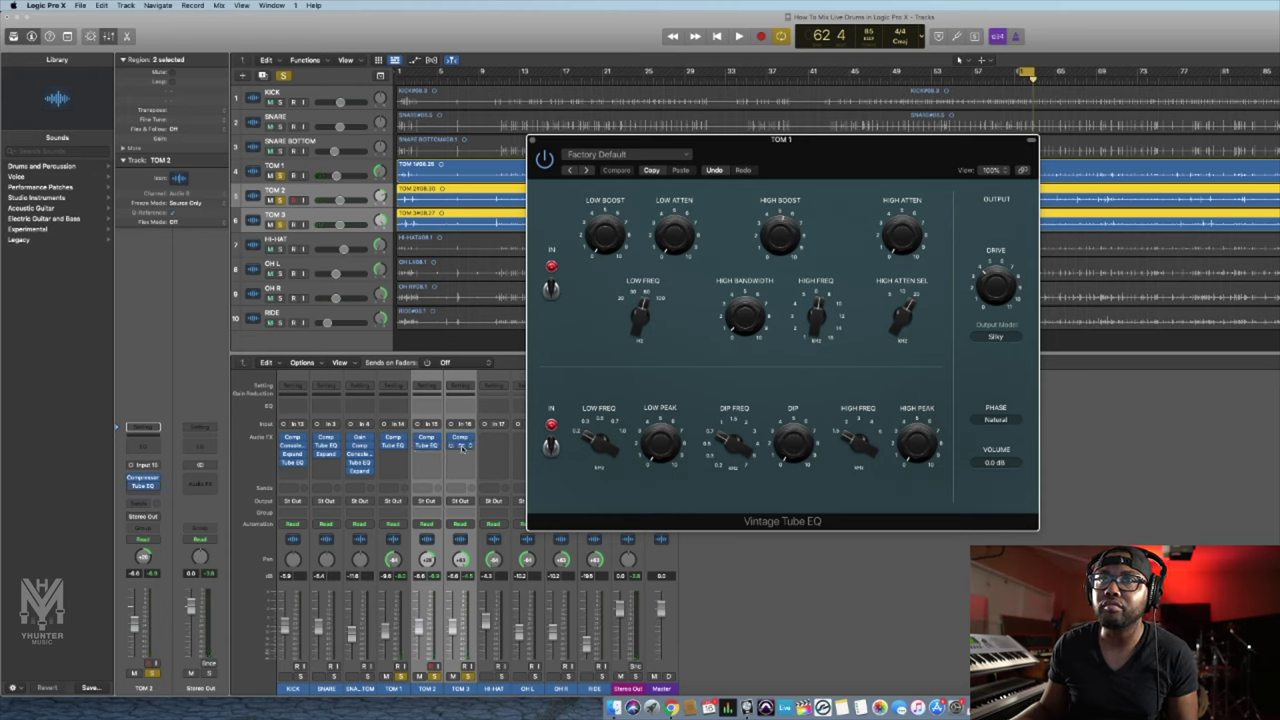
key("space")
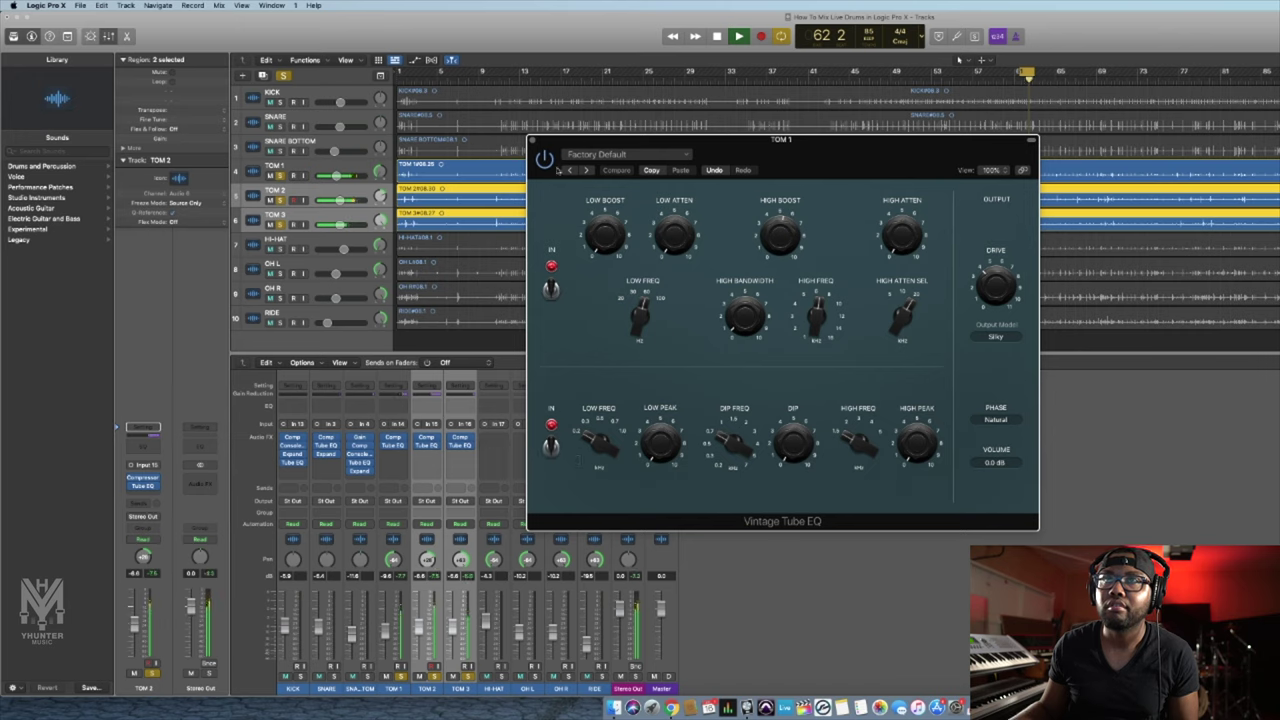
key("space")
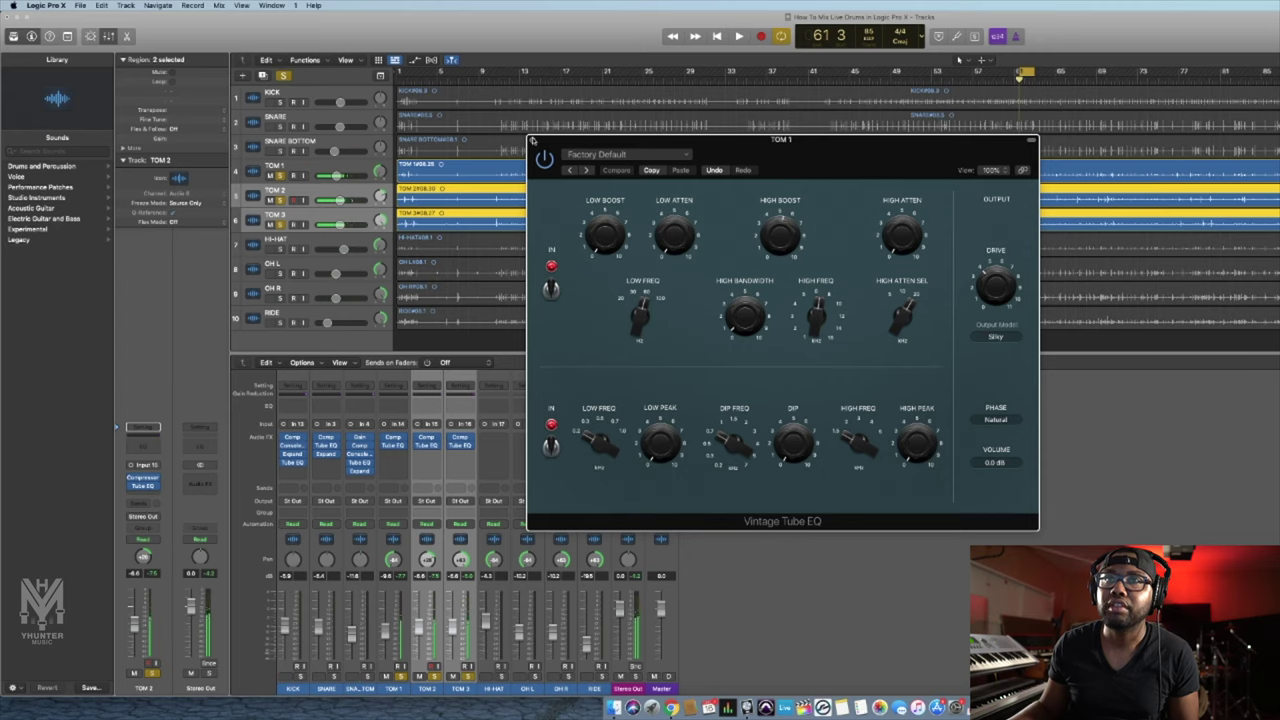
left_click(537, 143)
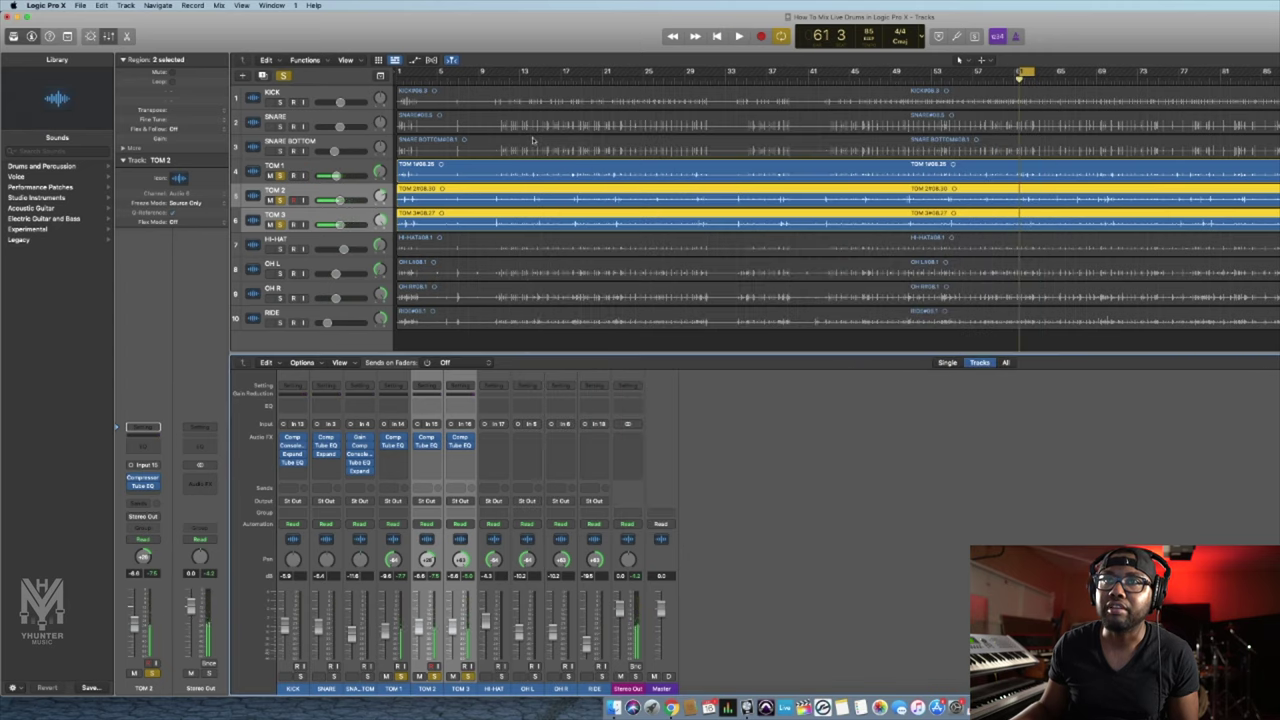
- In Tom 3's Vintage Tube EQ, raise the low frequency to about 100 Hz and adjust the low boost during playback
left_click(704, 449)
left_click(459, 445)
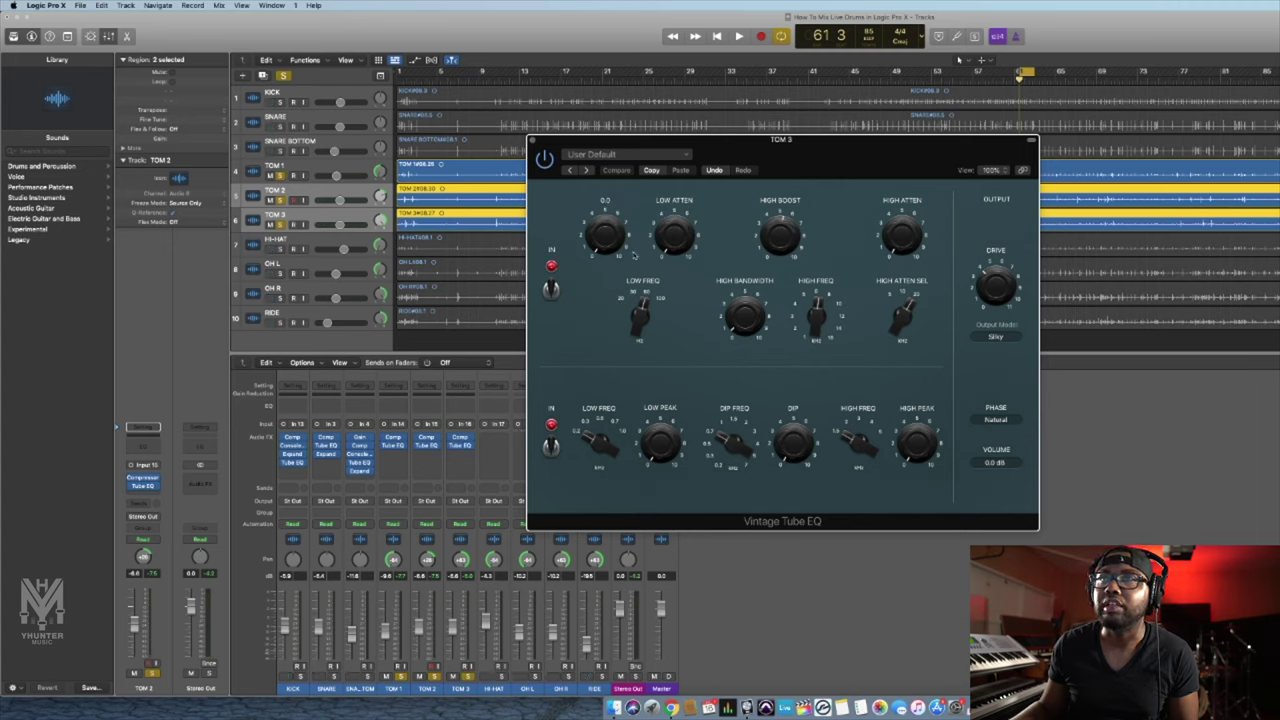
key("space")
mouse_move(638, 310)
left_mouse_down()
mouse_move(640, 333)
mouse_move(642, 298)
left_mouse_up()
mouse_move(609, 226)
left_mouse_down()
mouse_move(620, 185)
mouse_move(607, 236)
left_mouse_up()
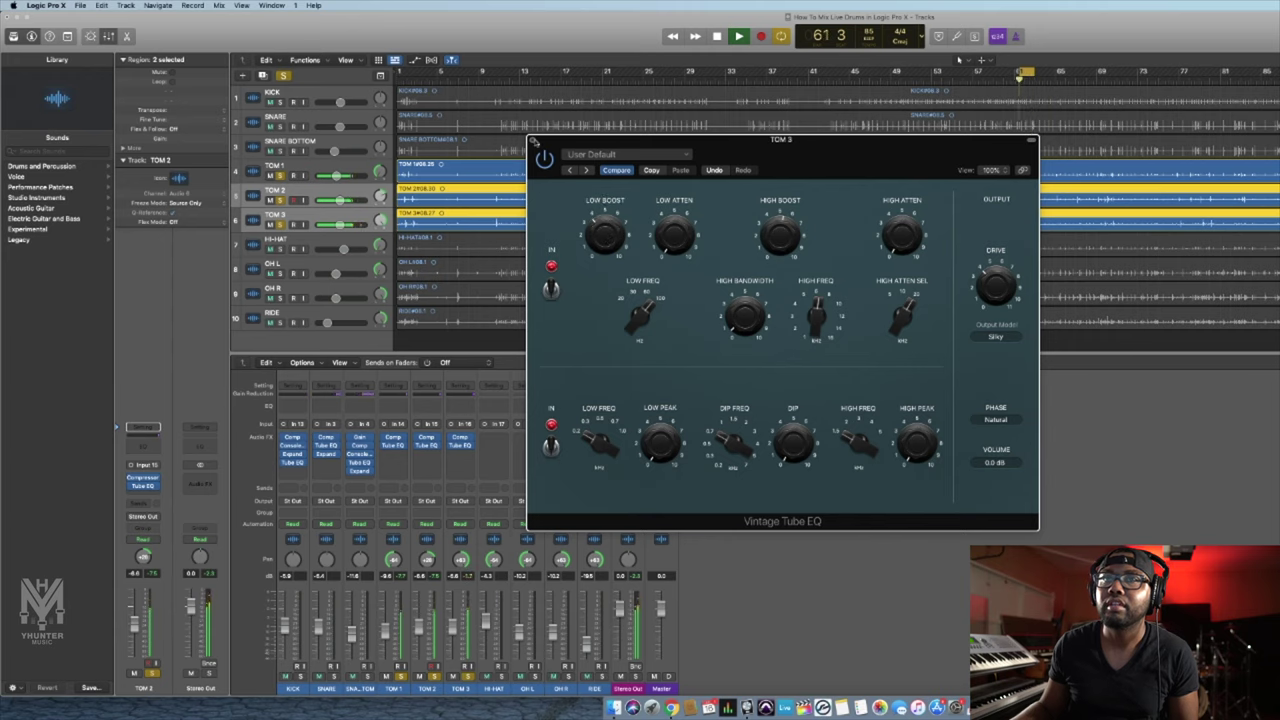
left_click(533, 139)
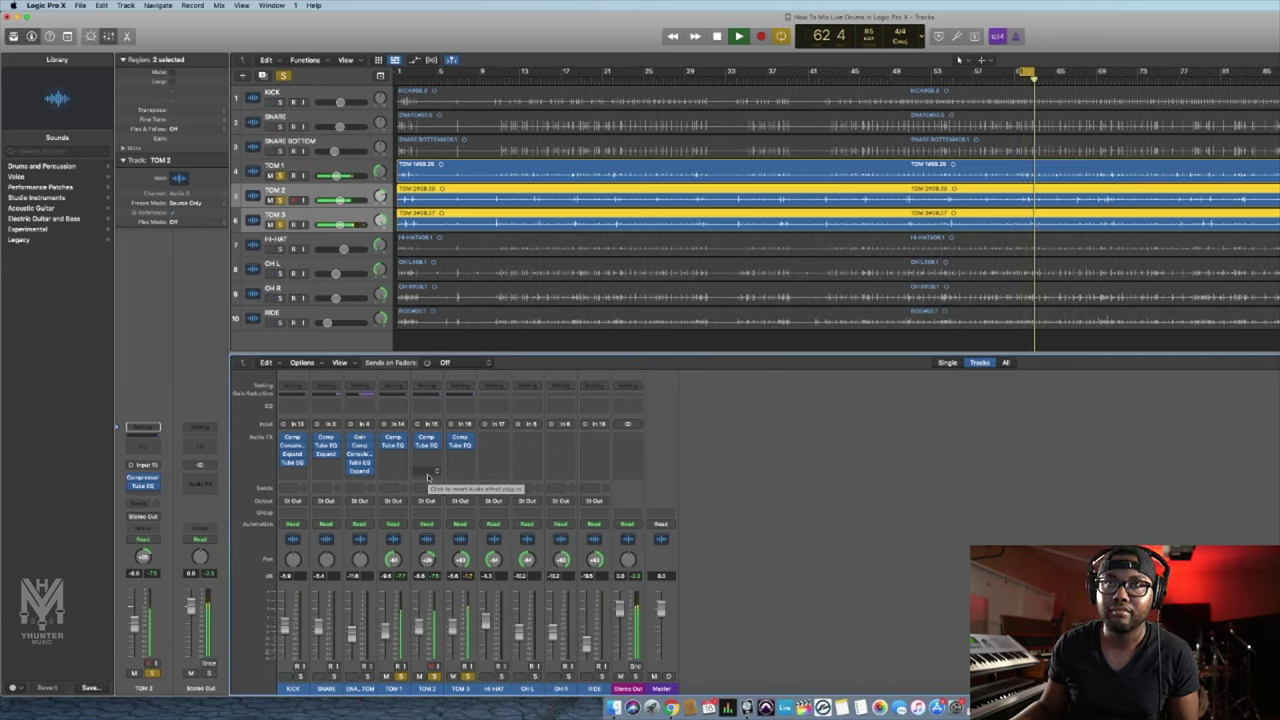
key("space")
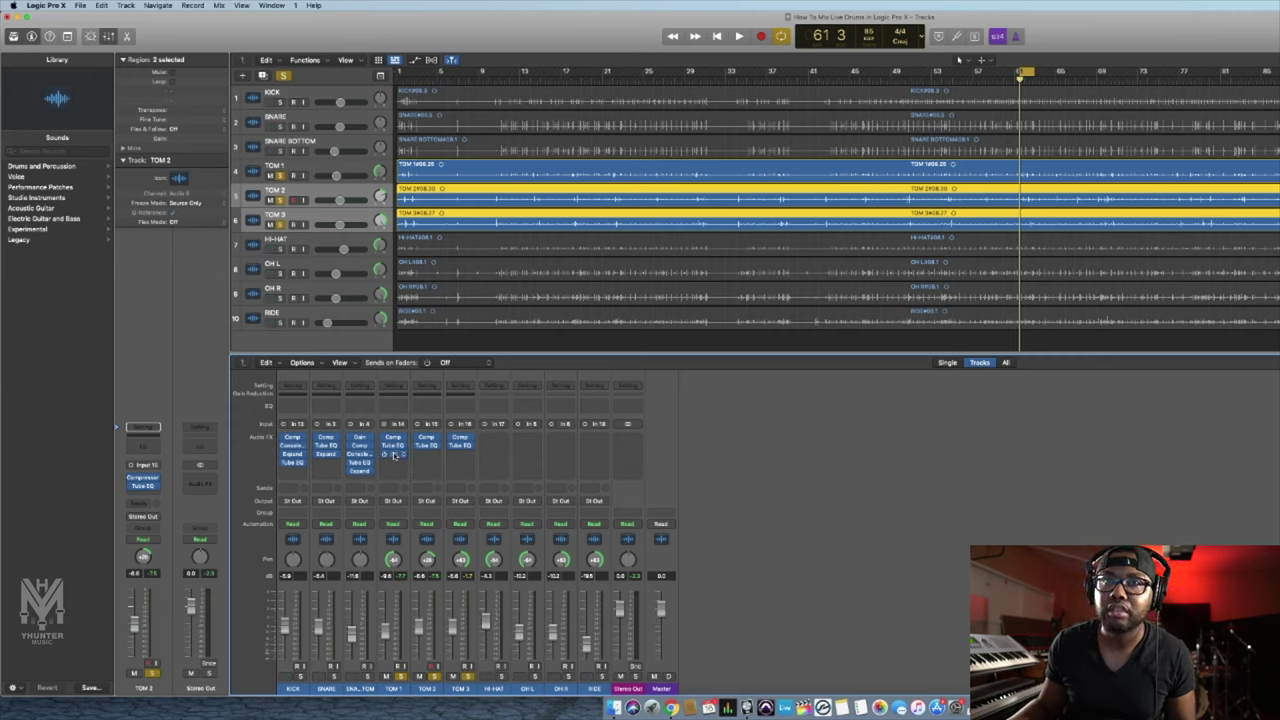
- Open Tom 1's Expander during playback, copy it onto Tom 2 and Tom 3, and close the Expander window
key("space")
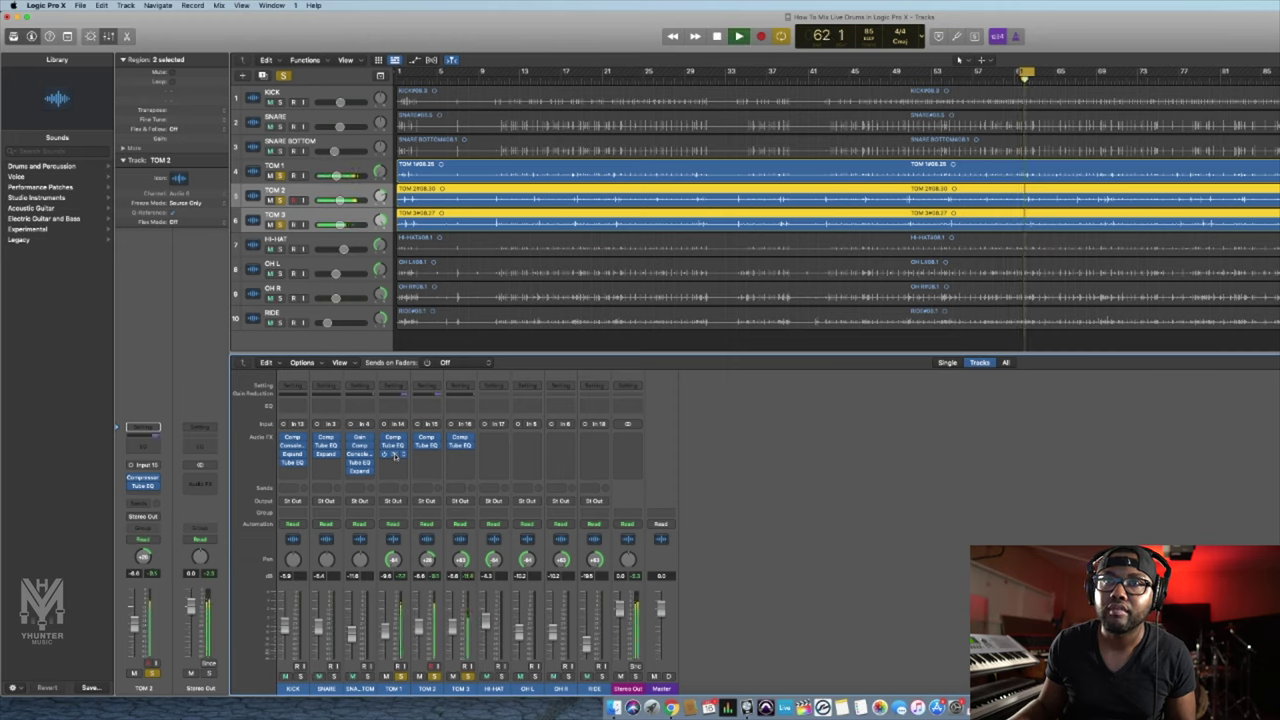
left_click(395, 455)
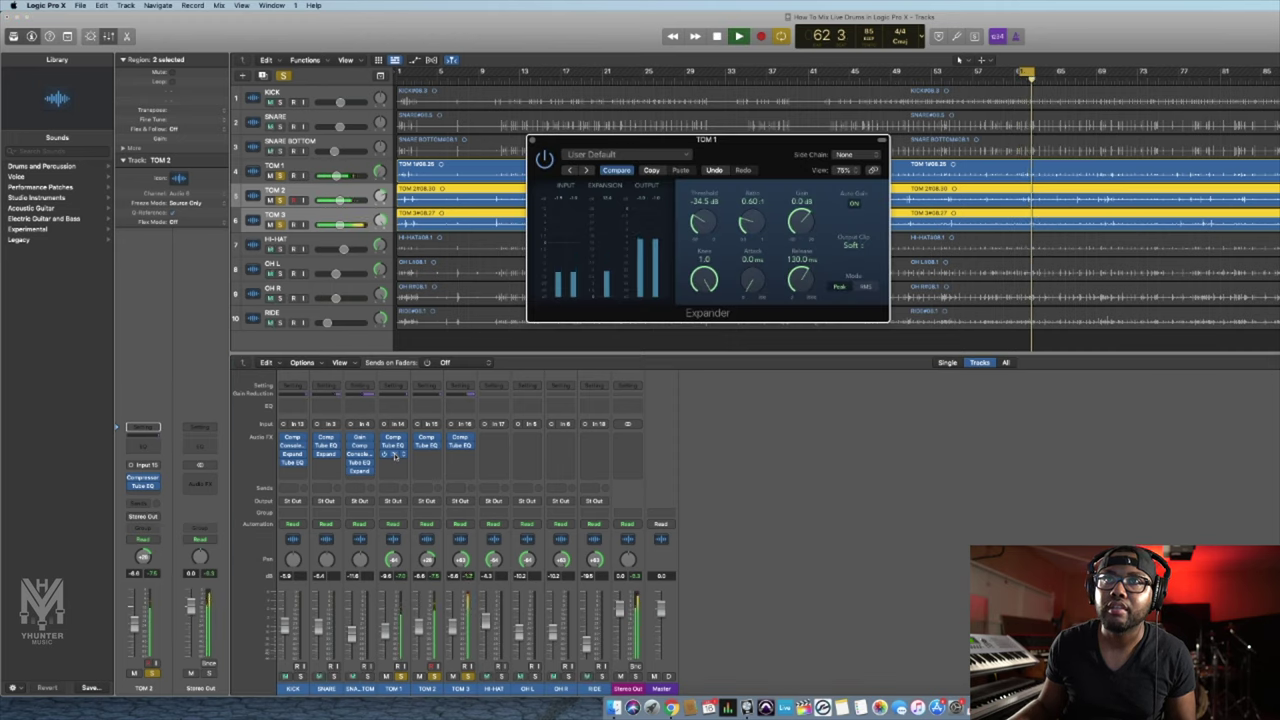
key("space")
left_click_drag(431, 462, 460, 457)
key("space")
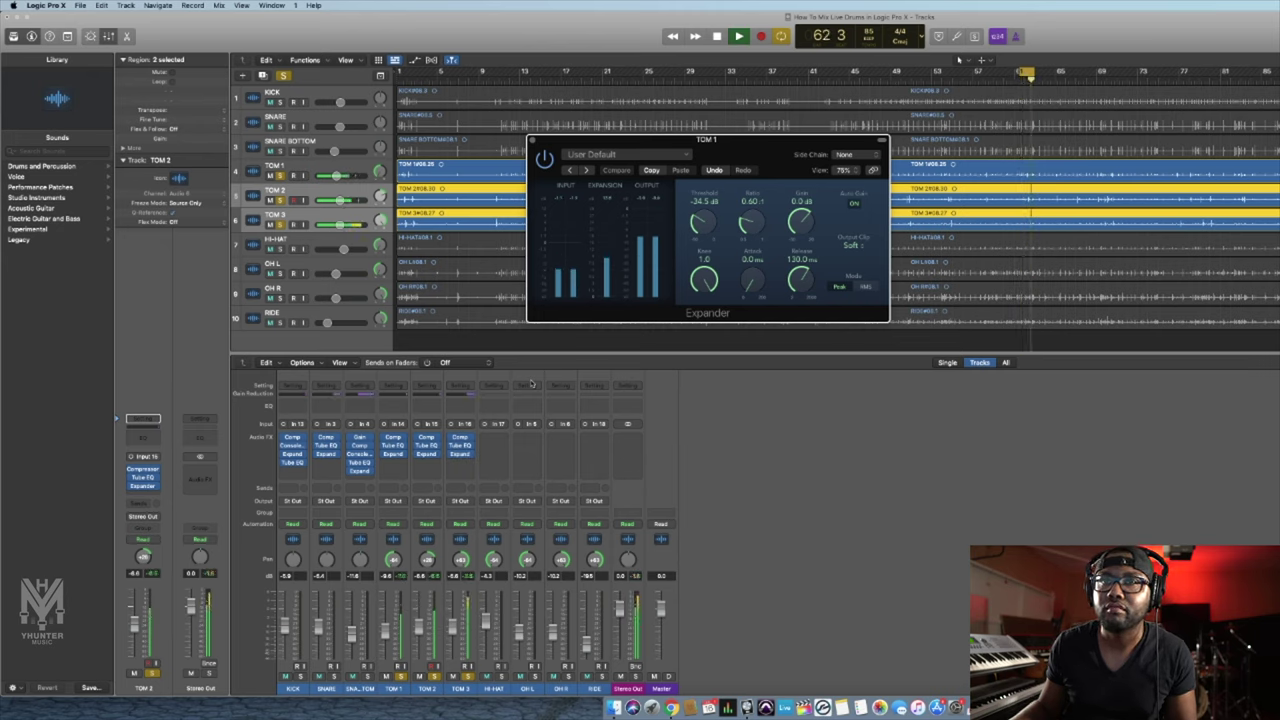
left_click(393, 455)
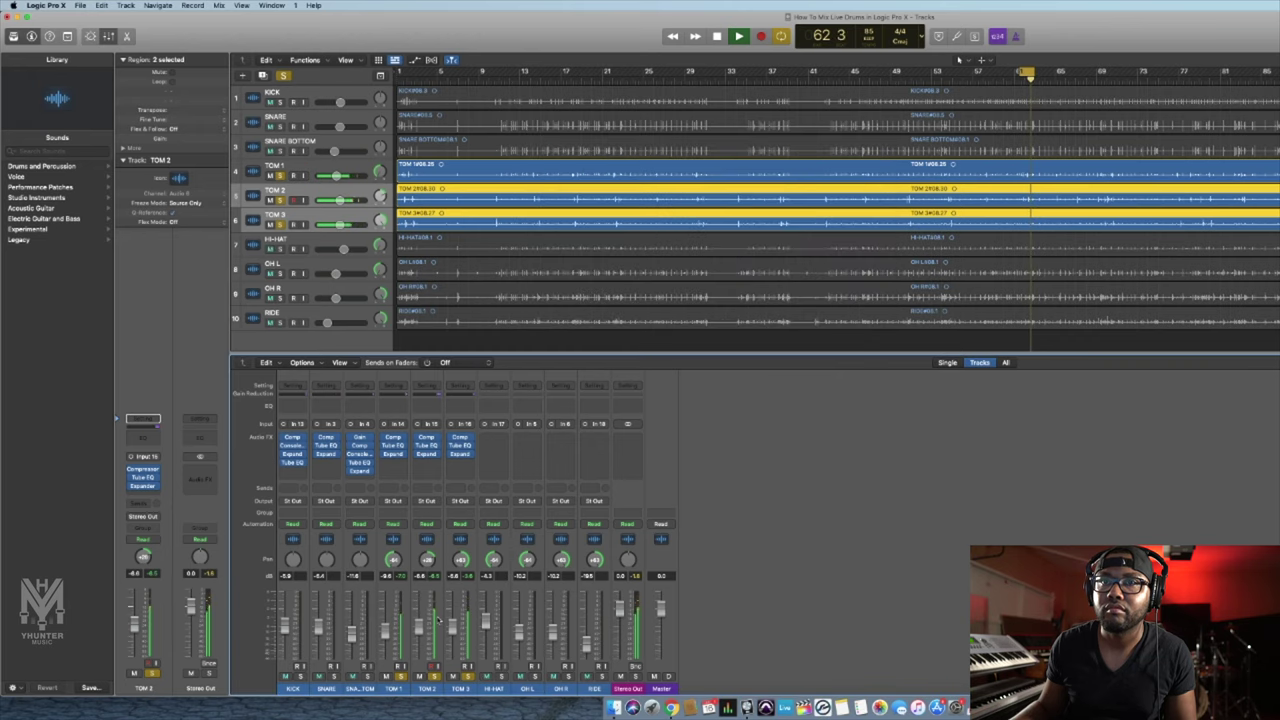
- Take Tom 2 and Tom 3 out of solo and set Tom 1's Expander to threshold -41.5 dB, ratio 0.56:1 and release 24 ms during playback
left_click(428, 699)
left_click_drag(430, 693, 462, 689)
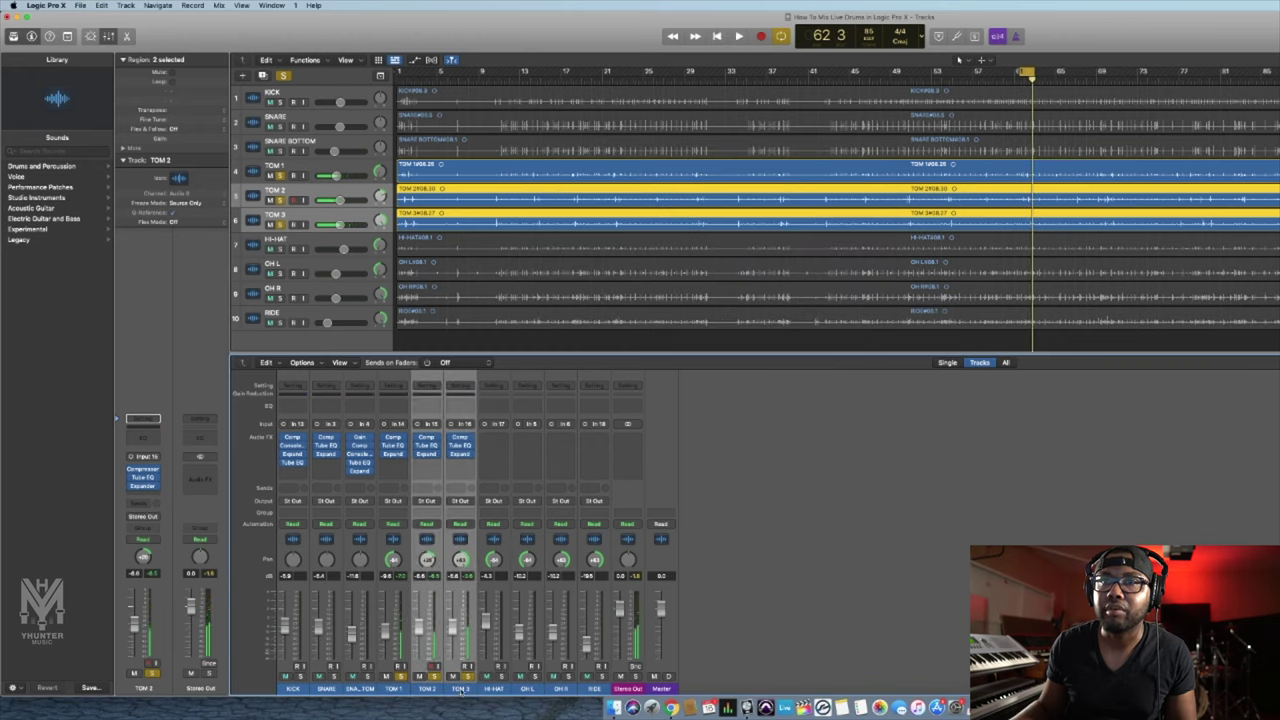
left_click(465, 678)
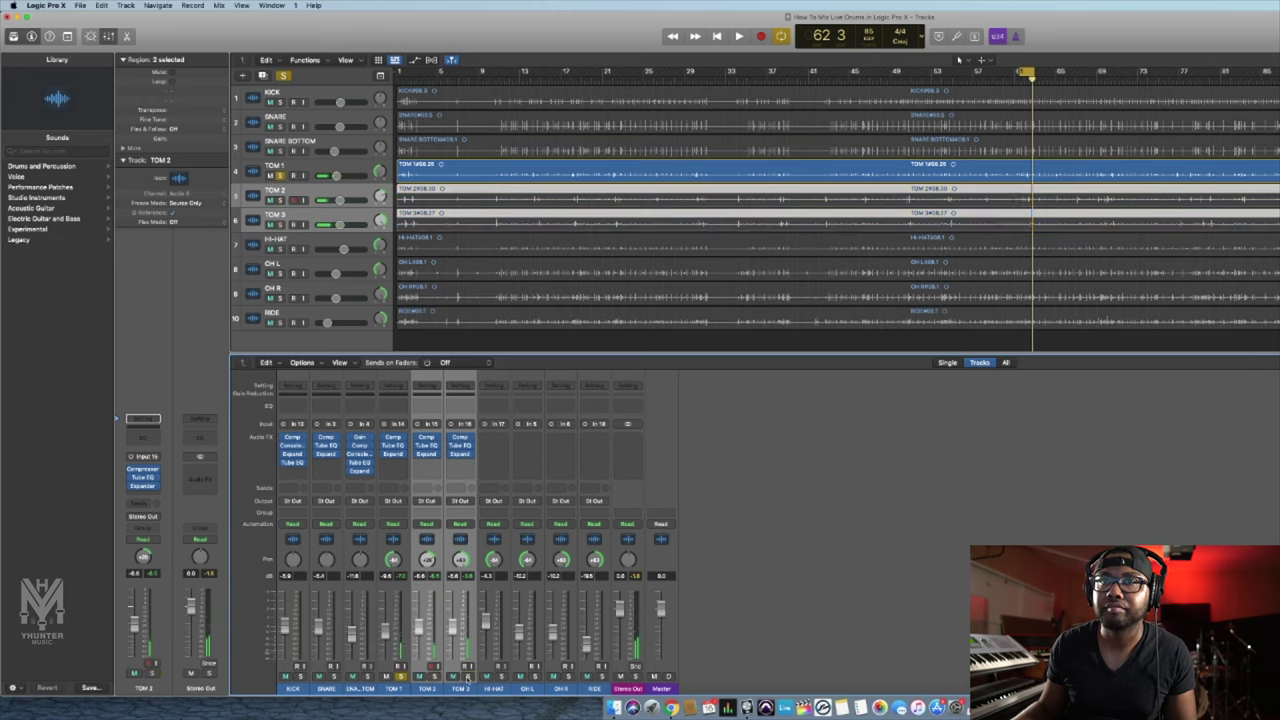
left_click(394, 453)
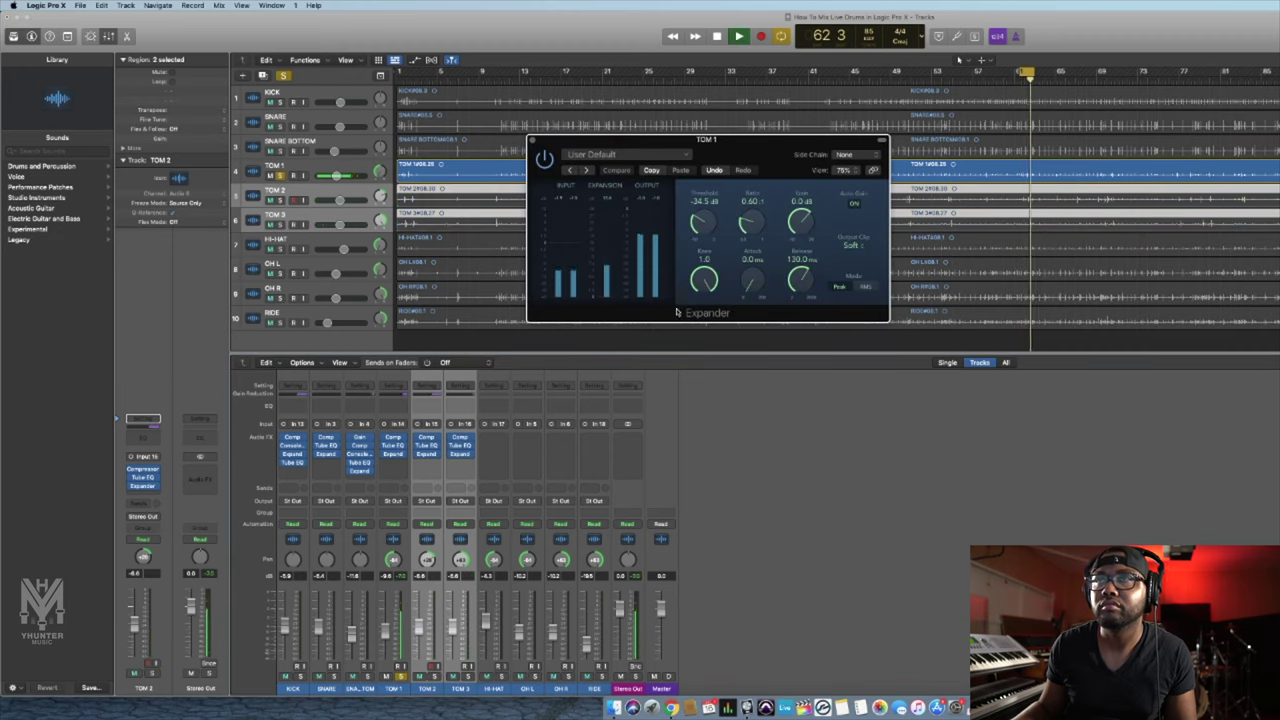
key("space")
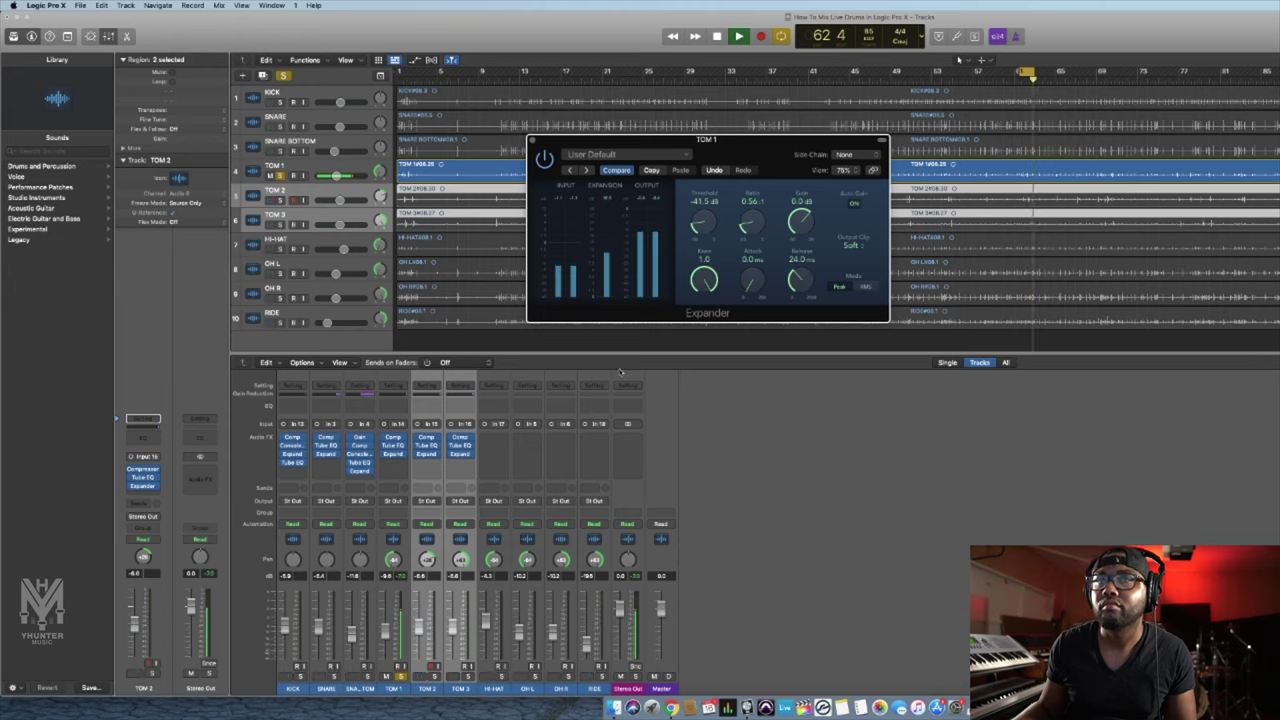
key("space")
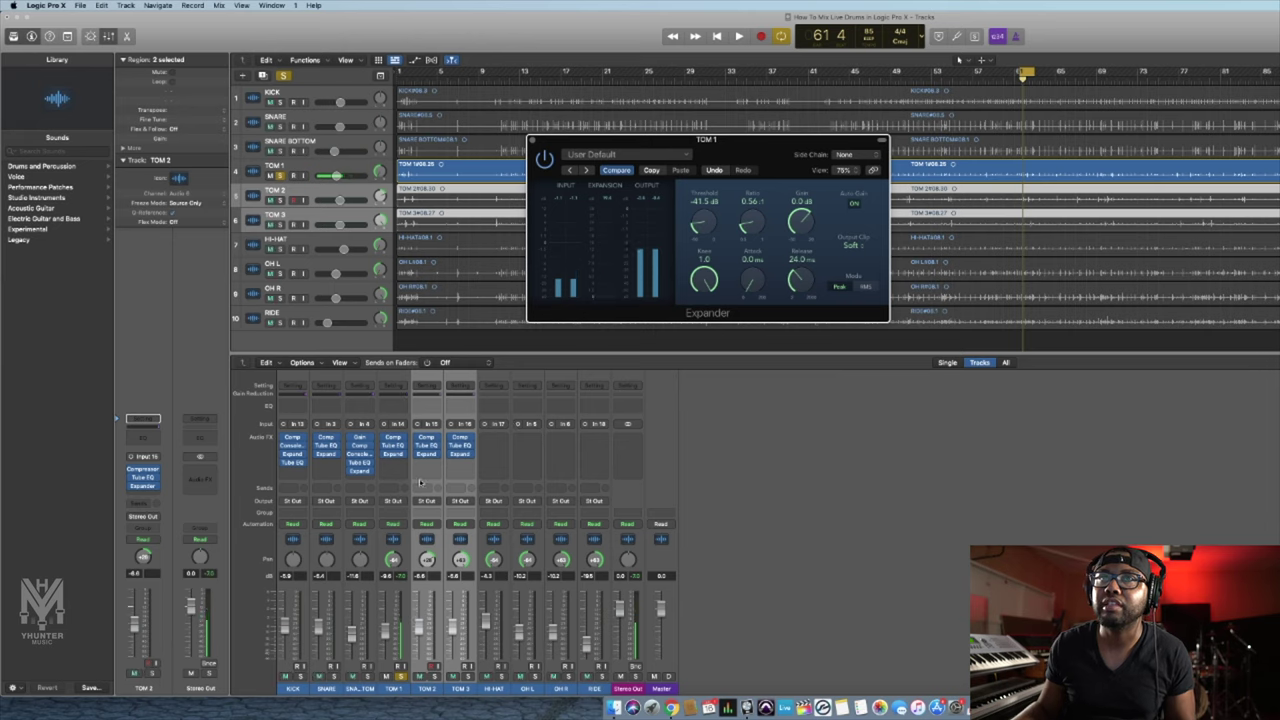
key("space")
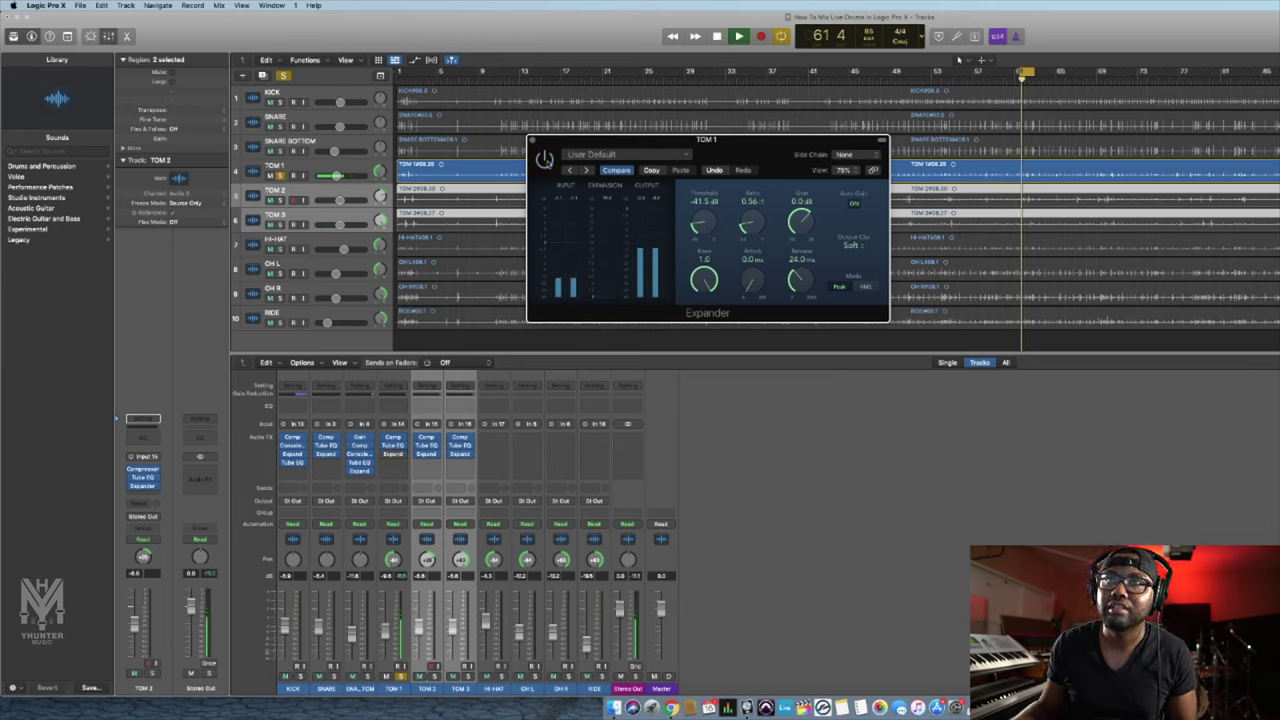
left_click(533, 141)
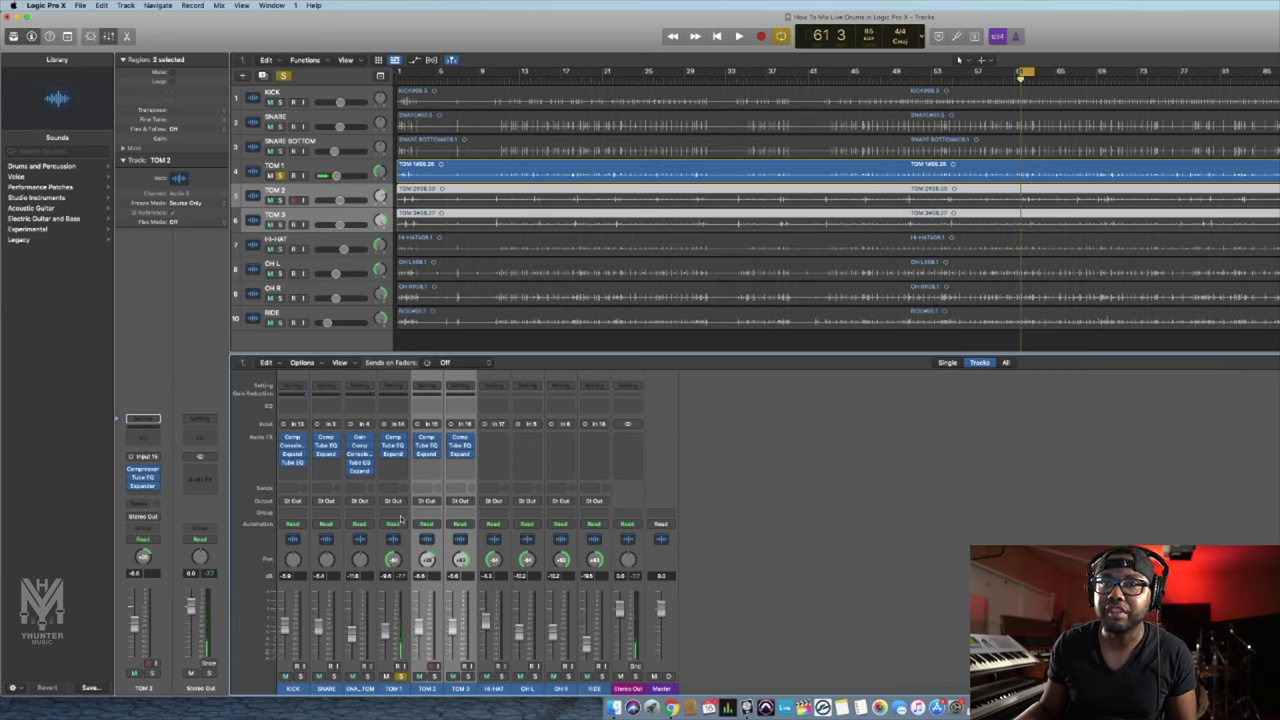
- Solo Tom 2 alone, taking Tom 1 and Tom 3 out of solo
left_click(433, 677)
left_click(400, 677)
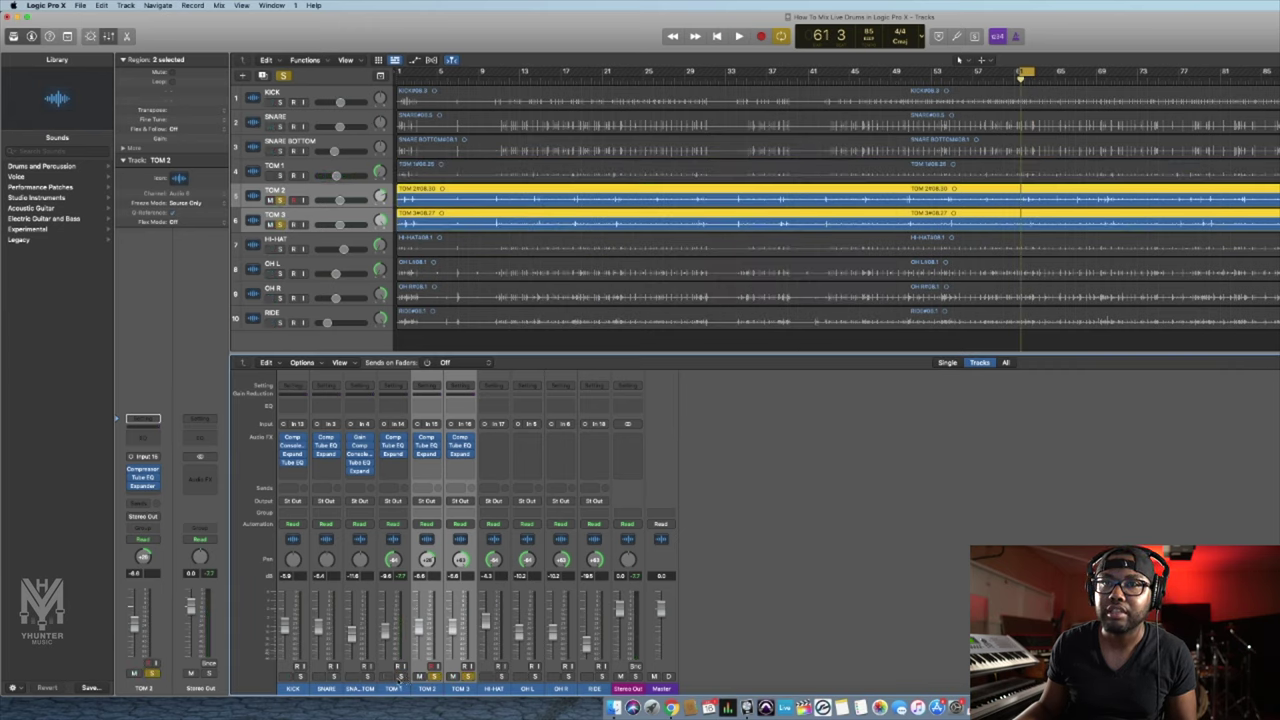
left_click(401, 689)
left_click(428, 689)
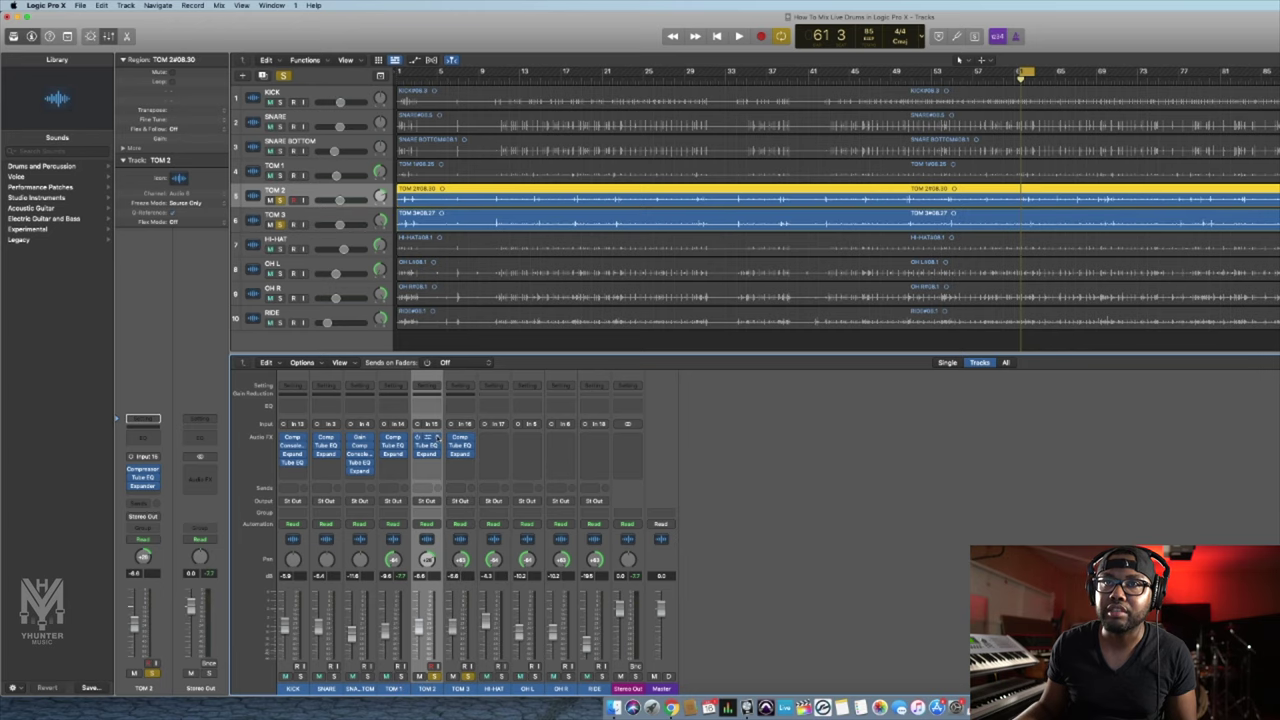
left_click(466, 677)
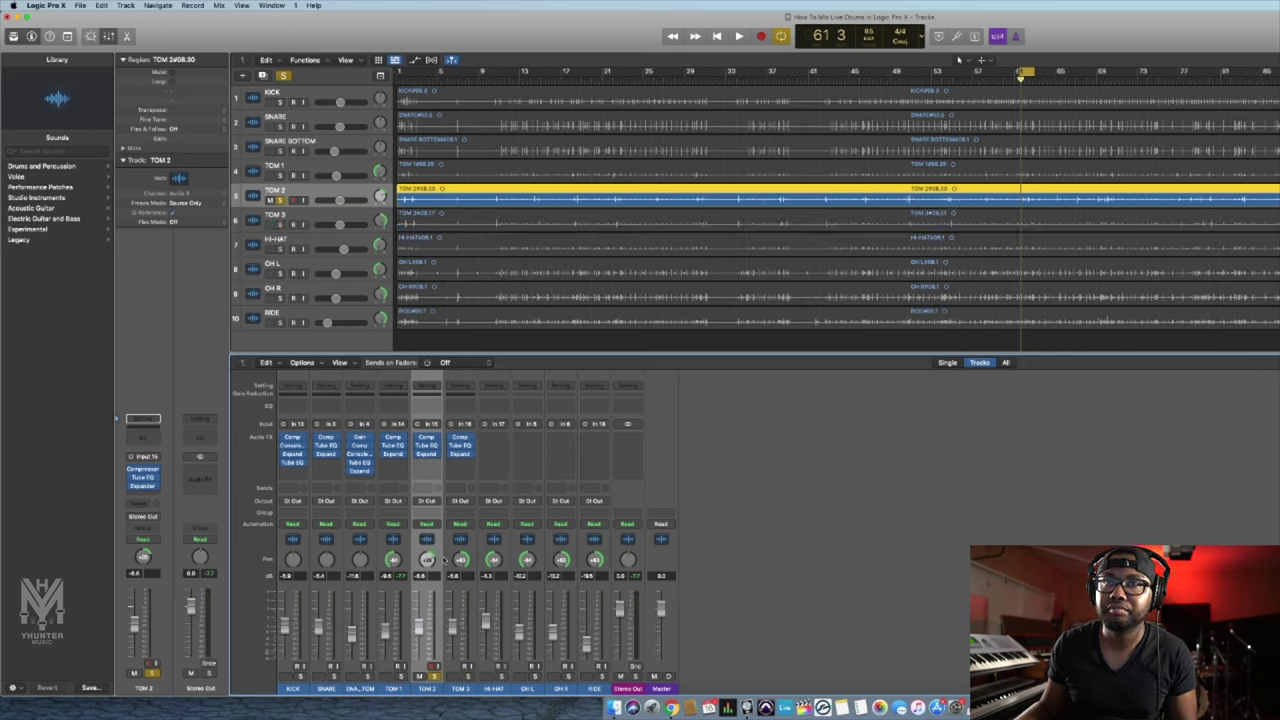
- Using Tom 1's Expander settings on Tom 2, set Tom 2's Expander release to 26 ms during playback
key("space")
left_click(428, 446)
left_click(430, 450)
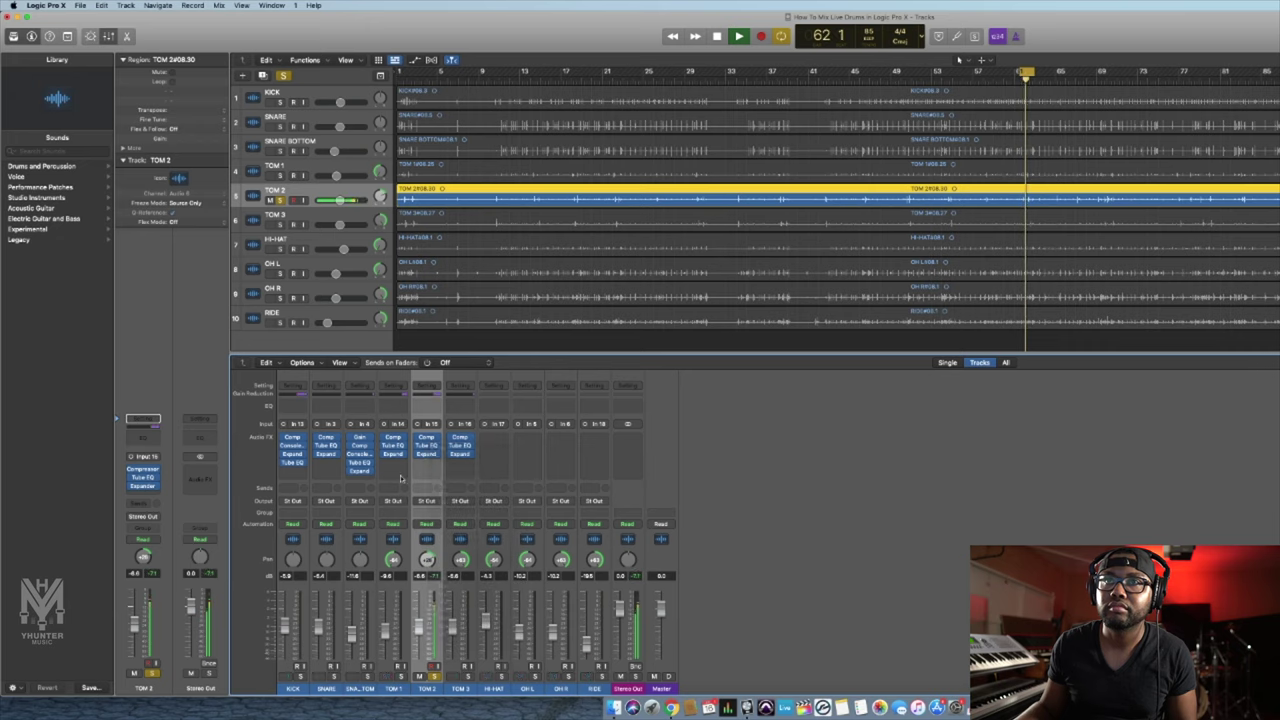
left_click(427, 453)
key("space")
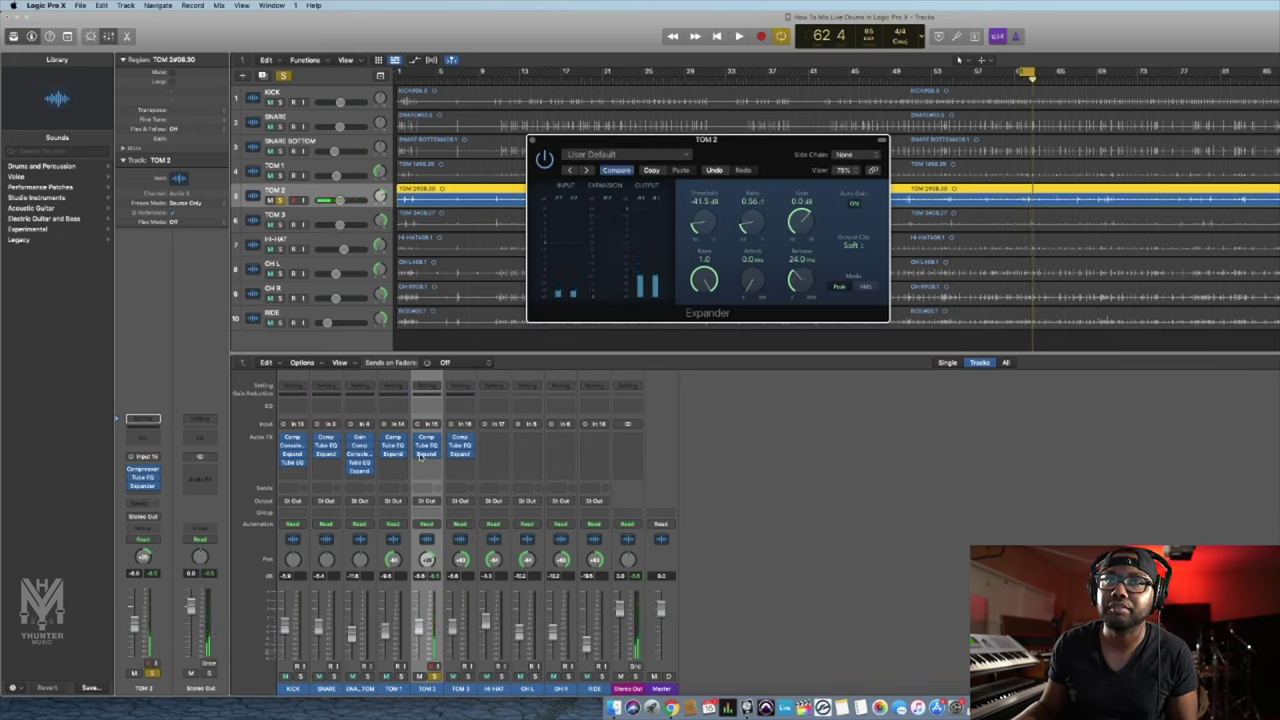
key("space")
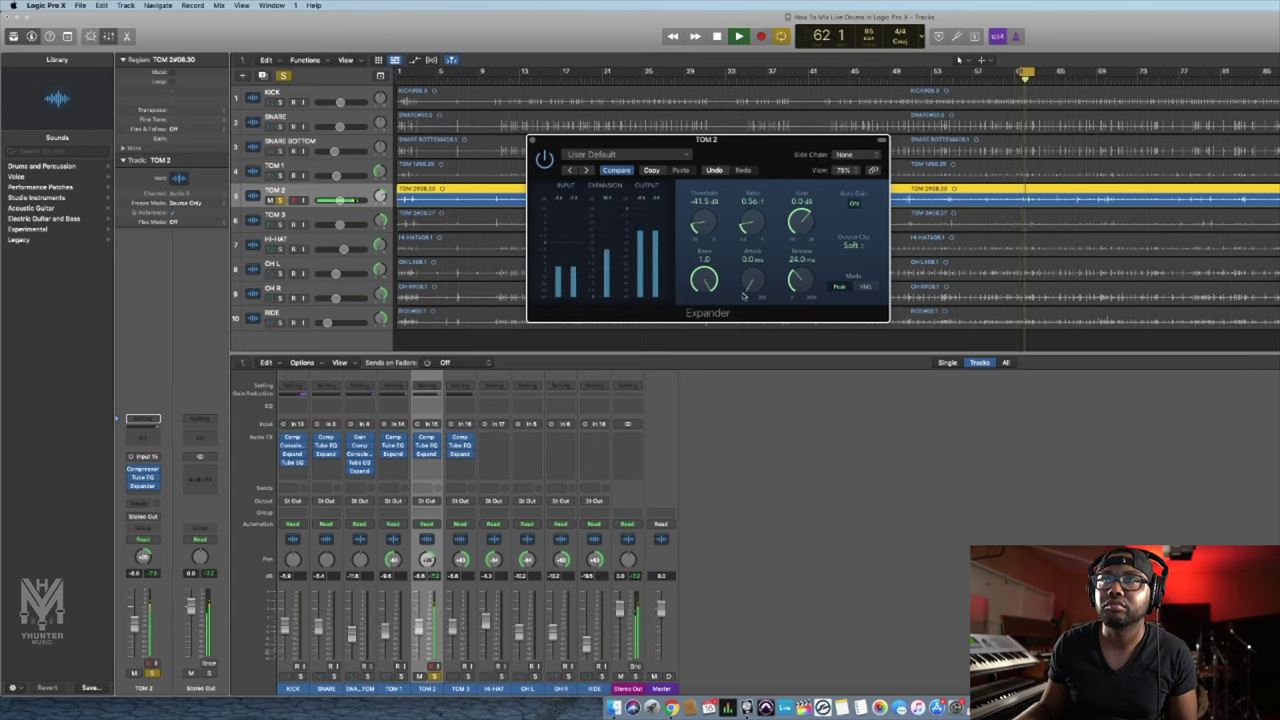
left_click_drag(796, 265, 796, 275)
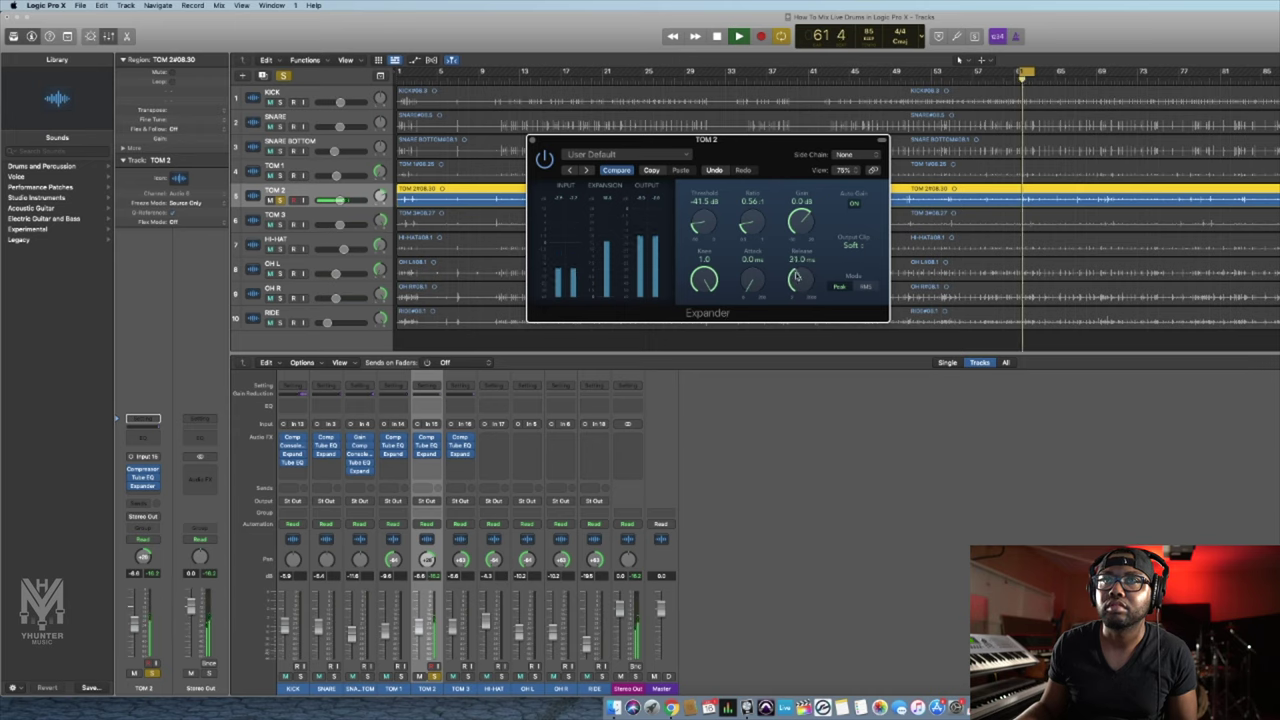
left_click_drag(796, 275, 796, 279)
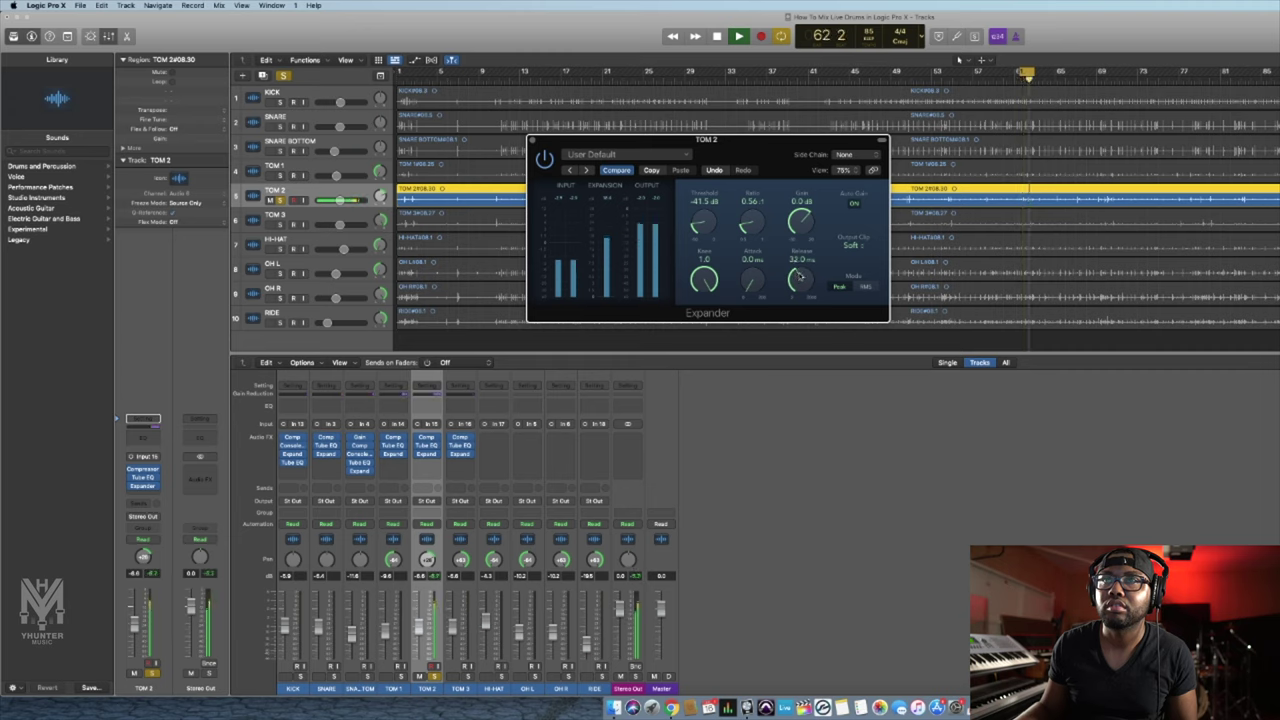
key("space")
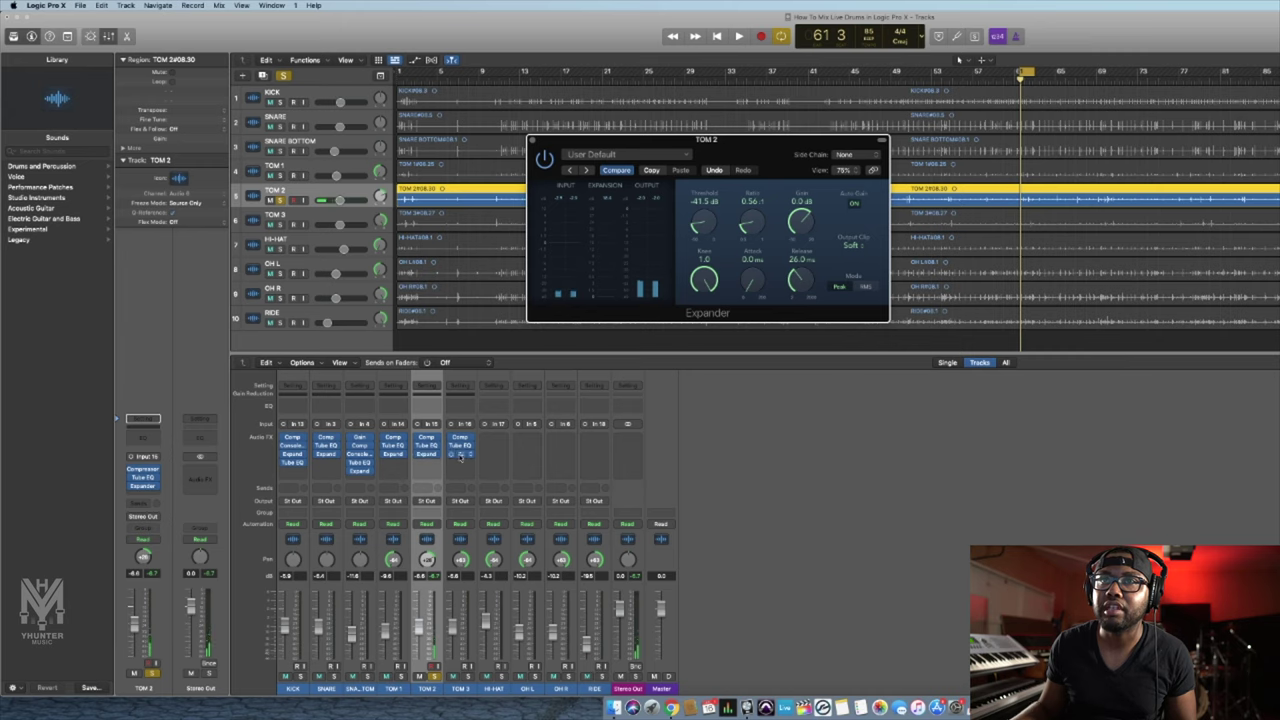
- With only Tom 3 soloed, set the Expander copied from Tom 2 to threshold -43.5 dB and release 18 ms, and close the Expander windows
left_click(466, 679)
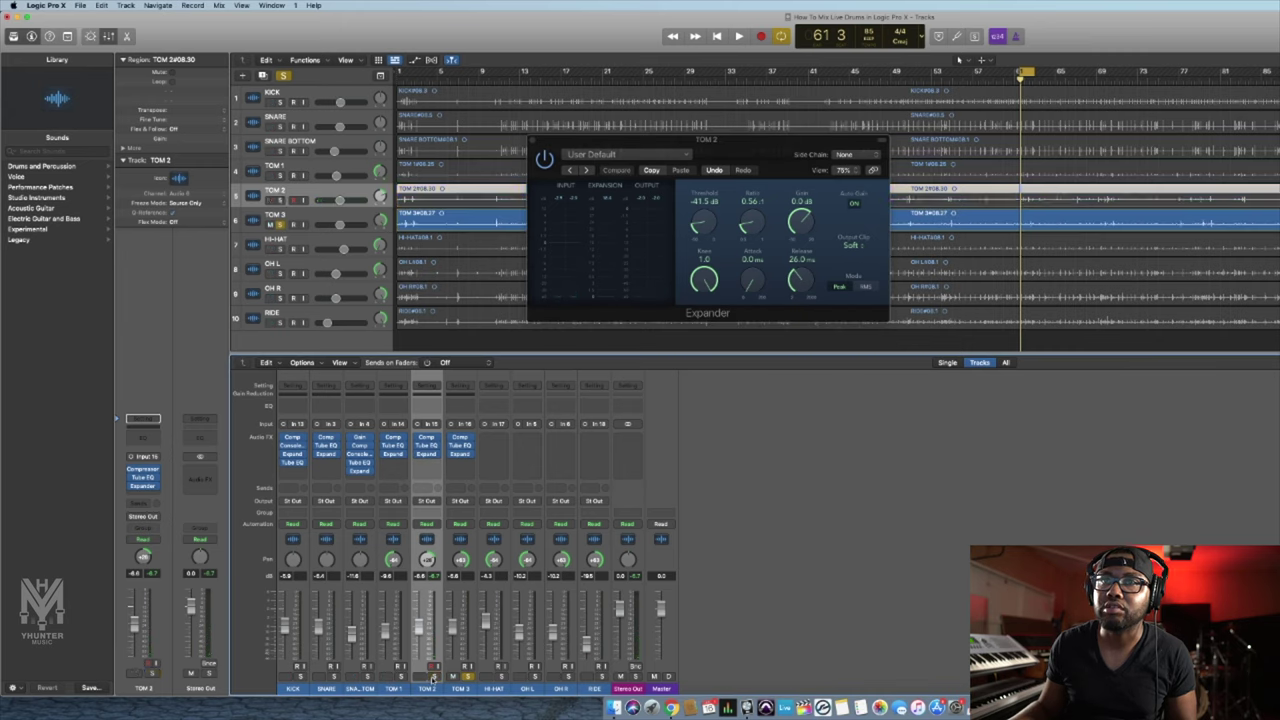
left_click(460, 454)
key("space")
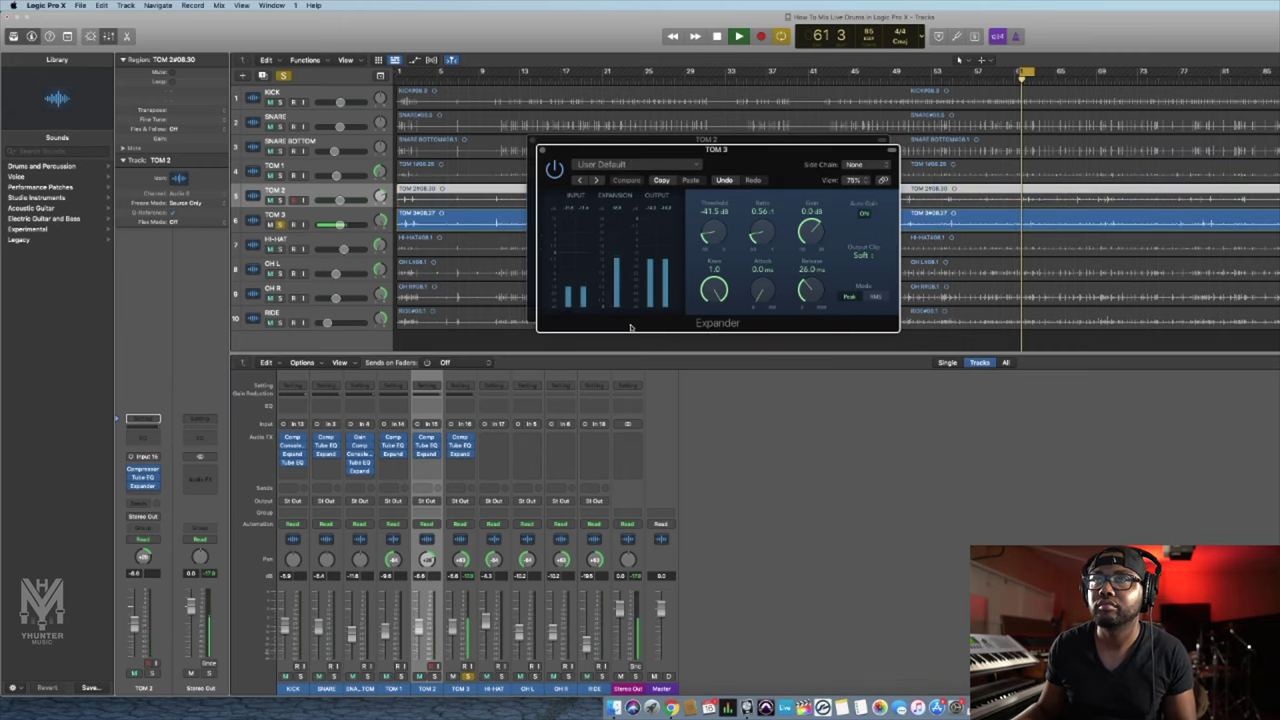
left_click_drag(811, 283, 810, 284)
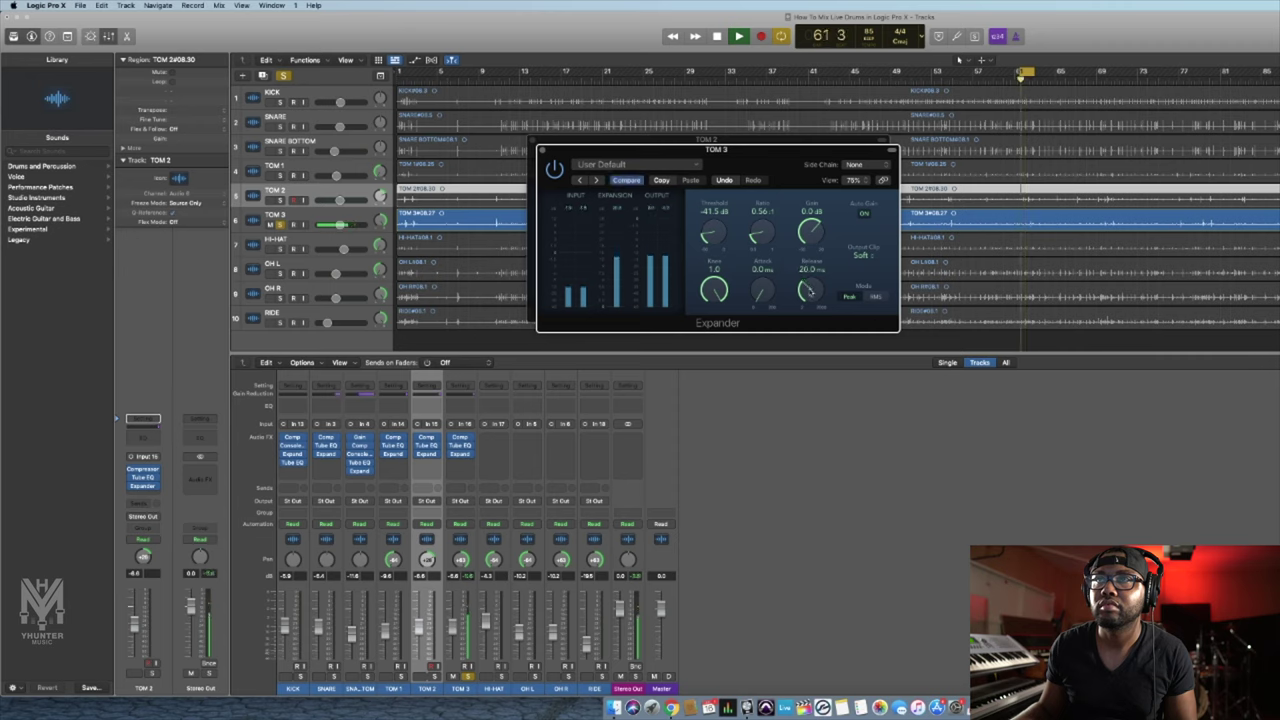
left_click_drag(708, 233, 706, 237)
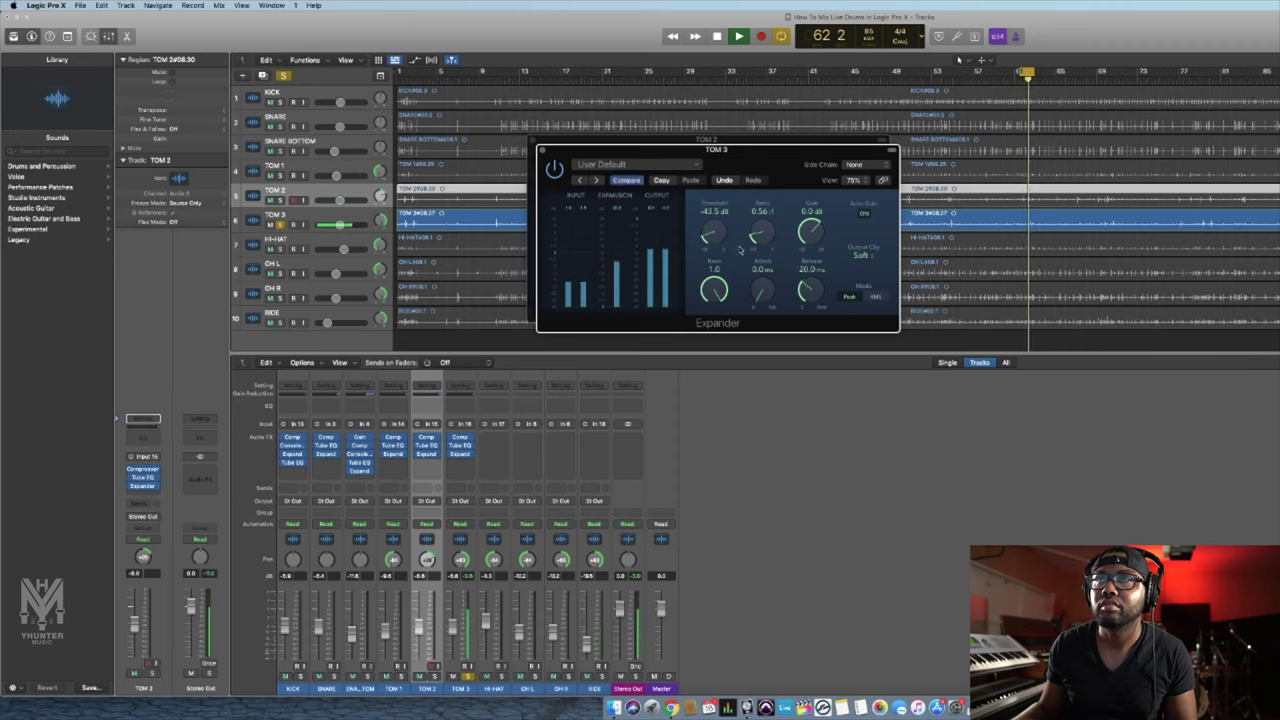
left_click_drag(805, 287, 805, 289)
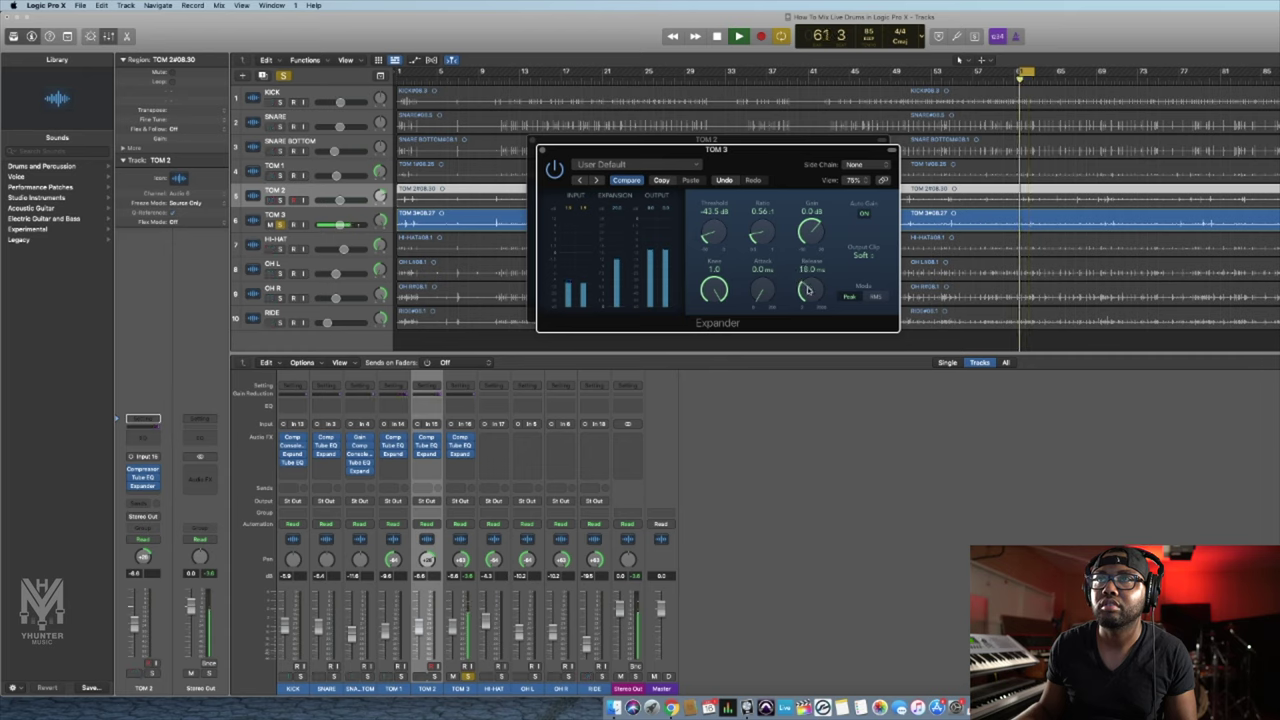
key("space")
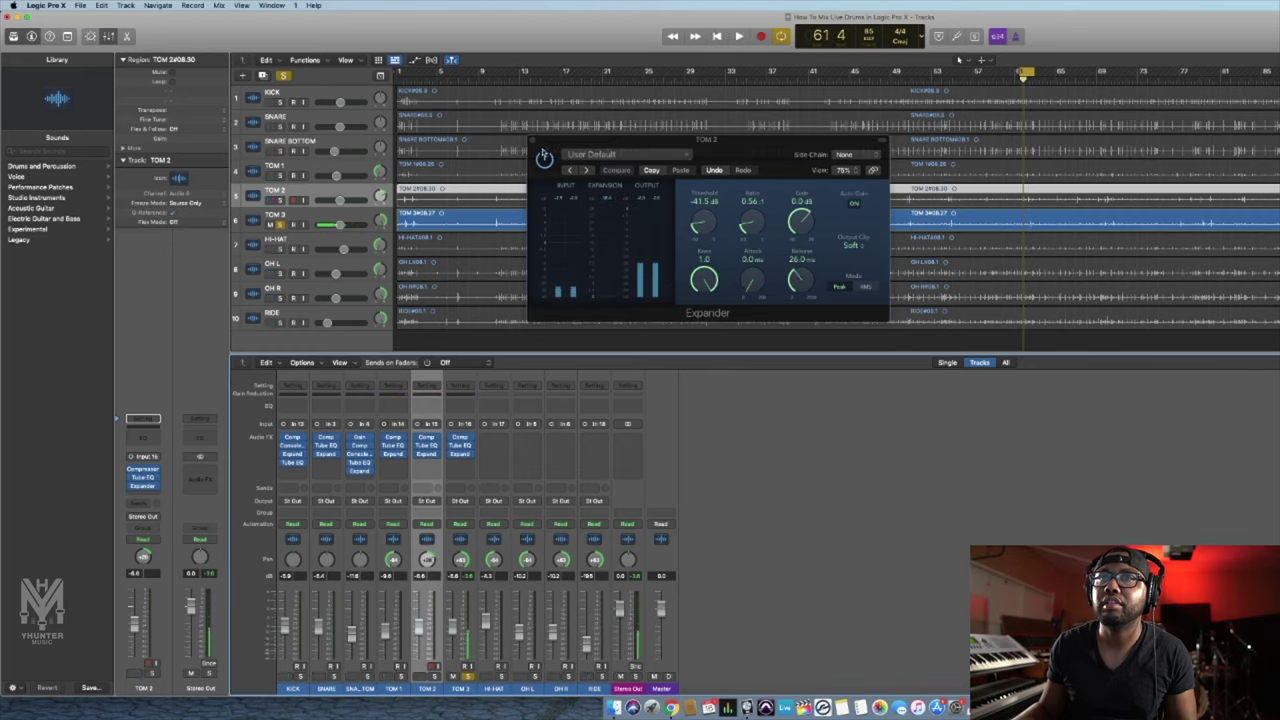
left_click(542, 151)
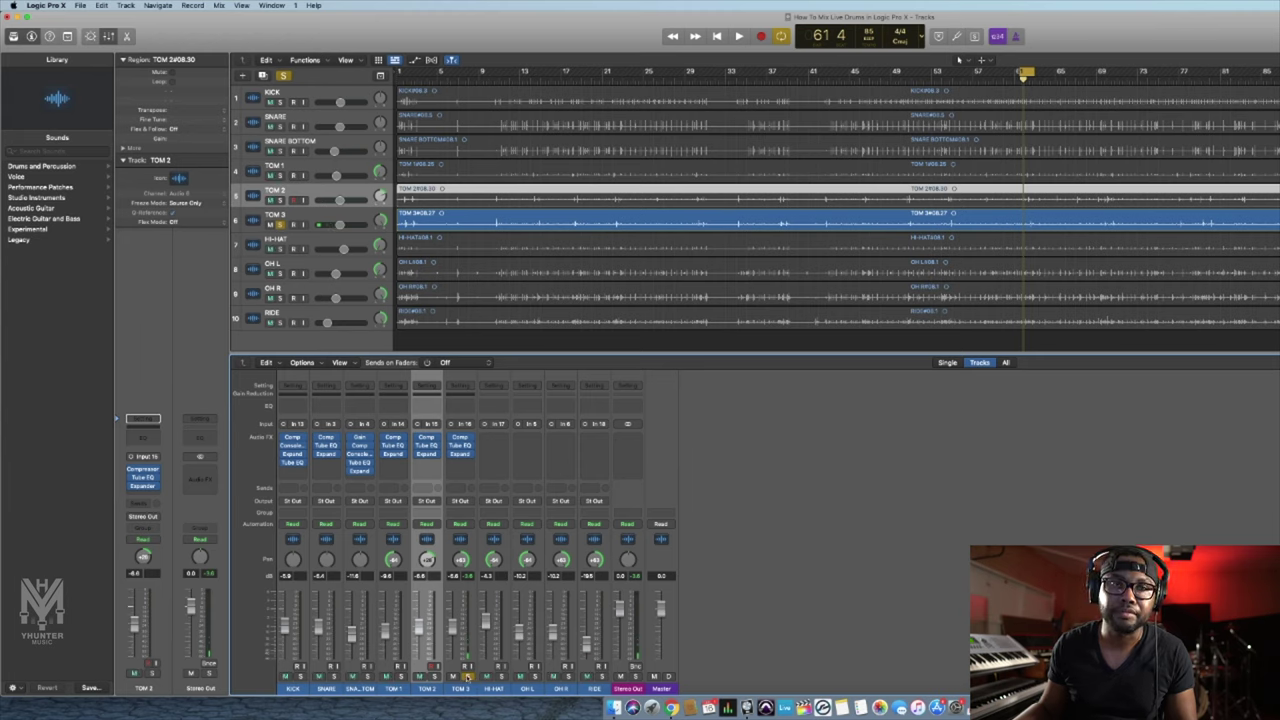
- Clear the solo, play the full kit, and raise the three tom faders together
key("super+a")
key("space")
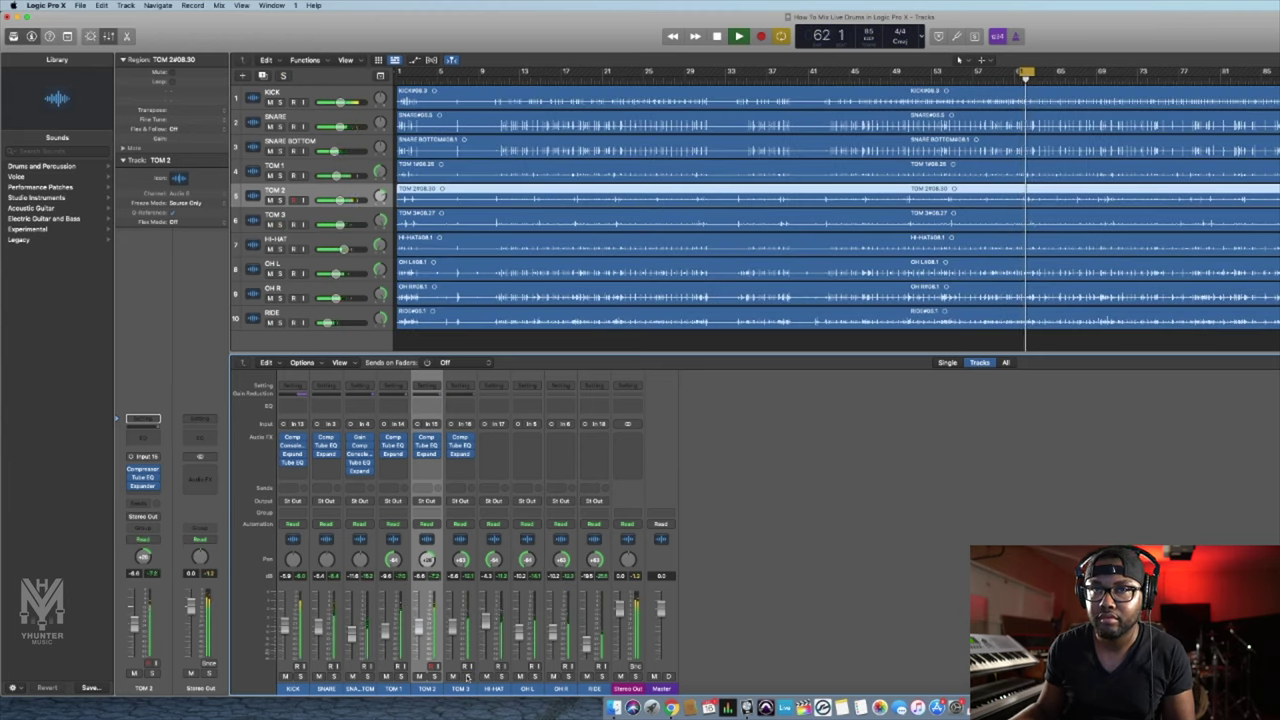
left_click_drag(398, 690, 460, 690)
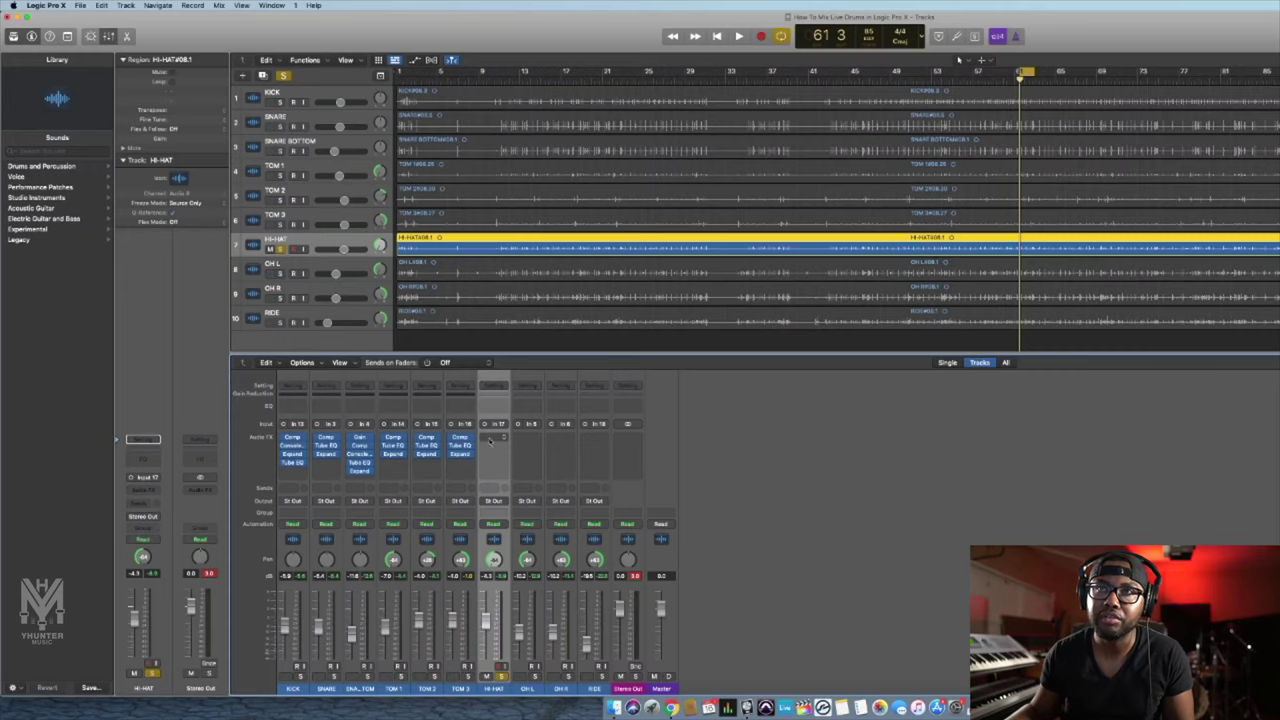
- Insert a mono Compressor on the soloed hi-hat, load the Rock Overheads drum preset, and play the channel
left_click(491, 438)
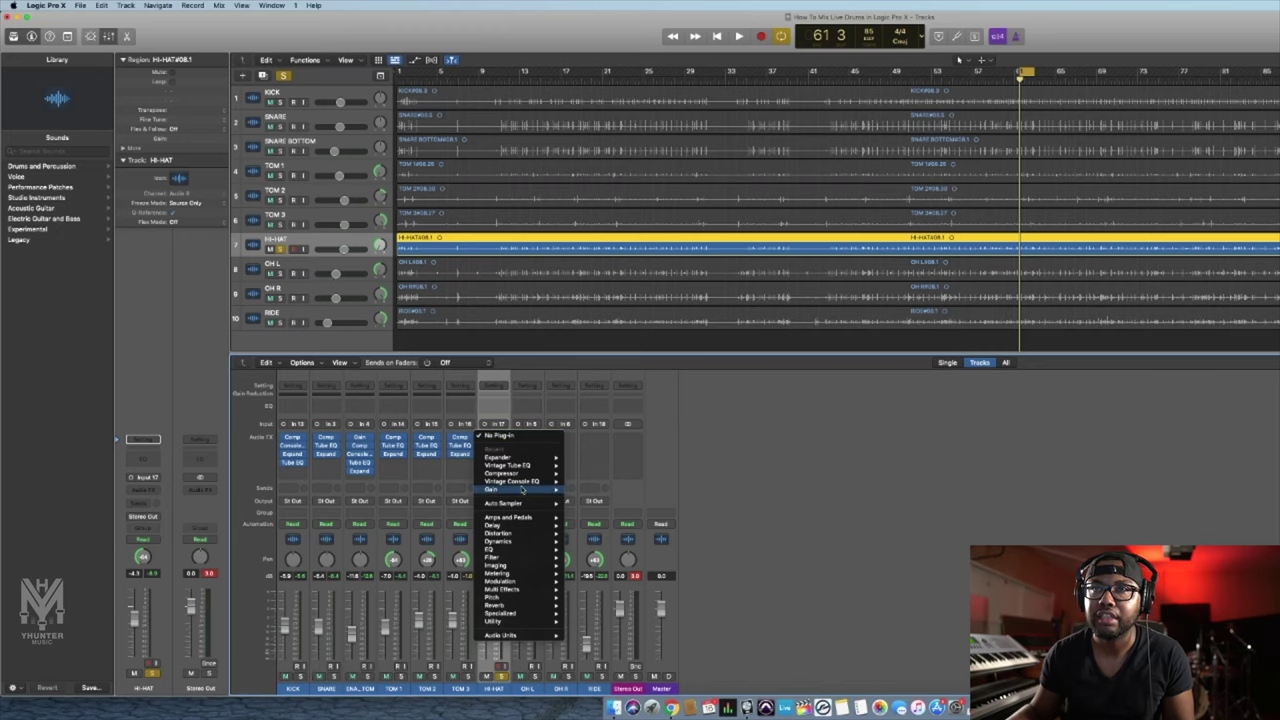
mouse_move(525, 482)
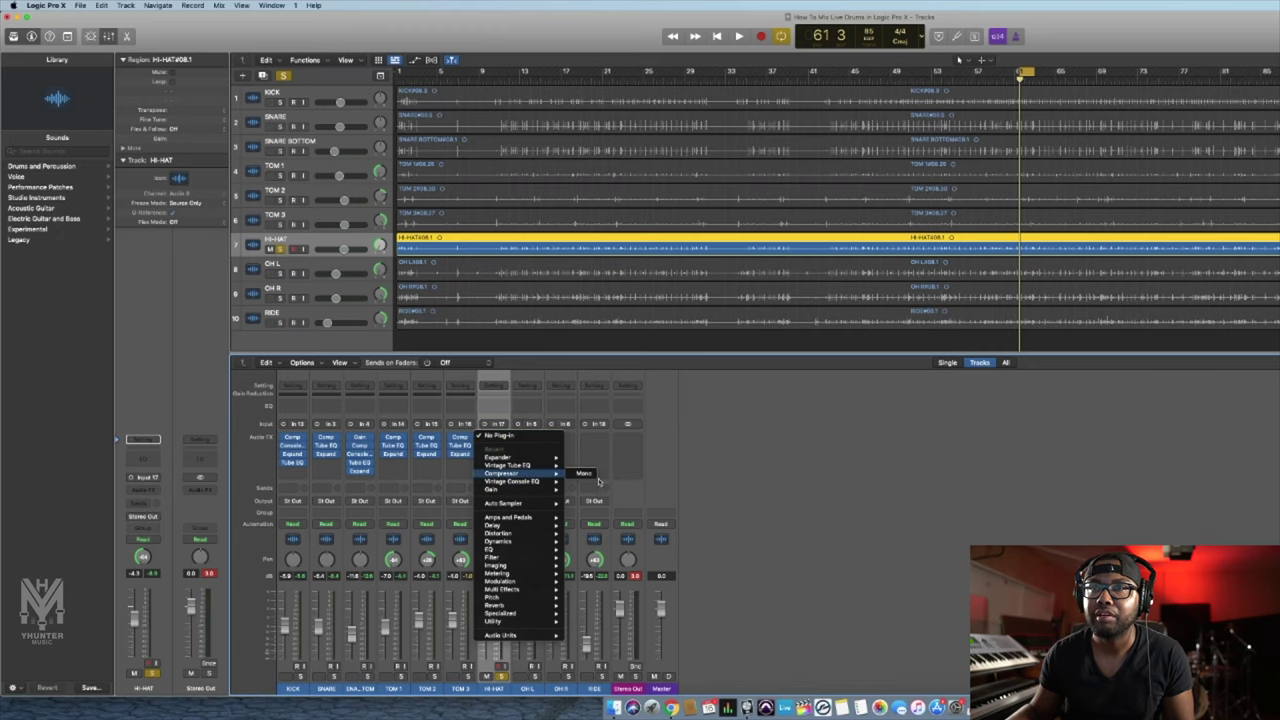
left_click(586, 475)
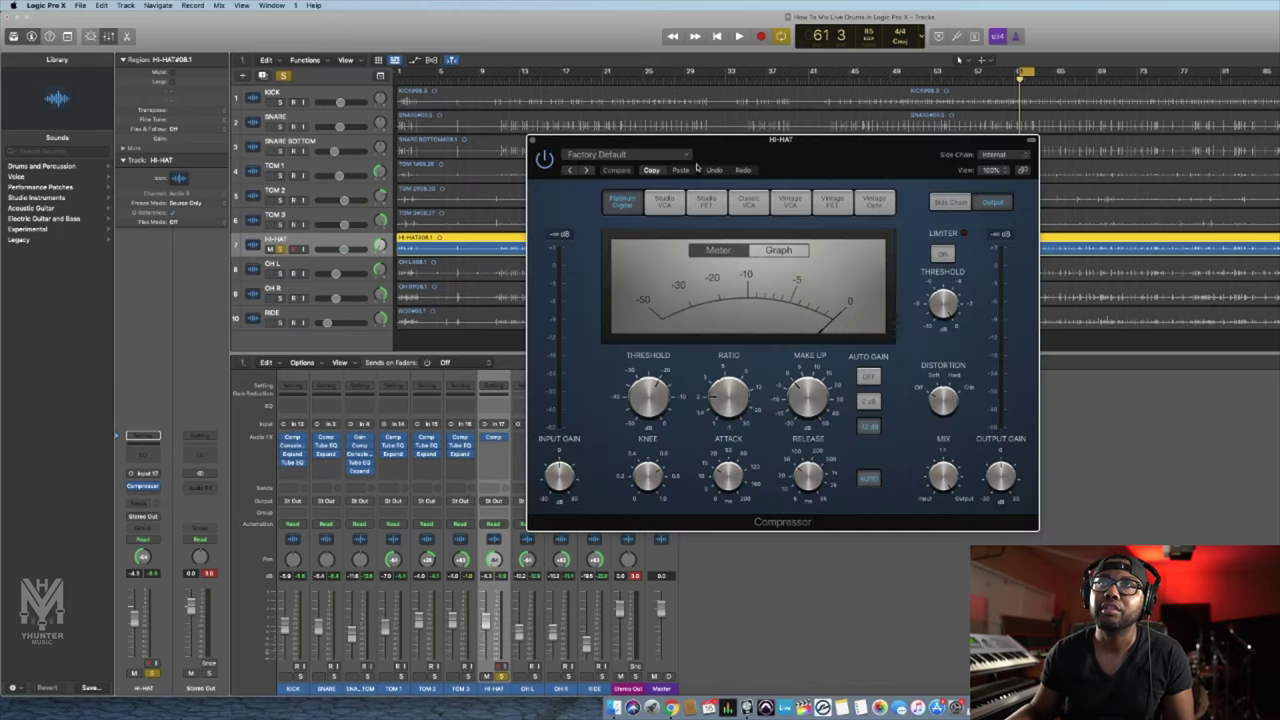
left_click(649, 160)
mouse_move(662, 351)
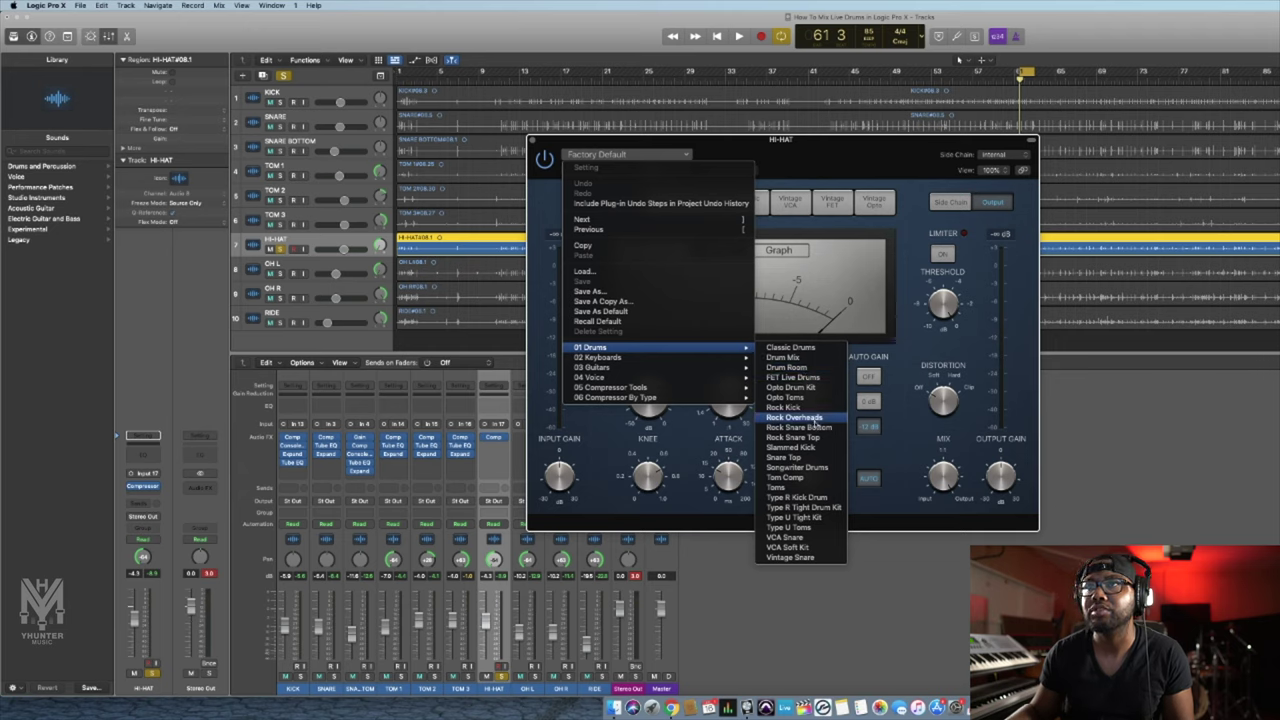
left_click(796, 417)
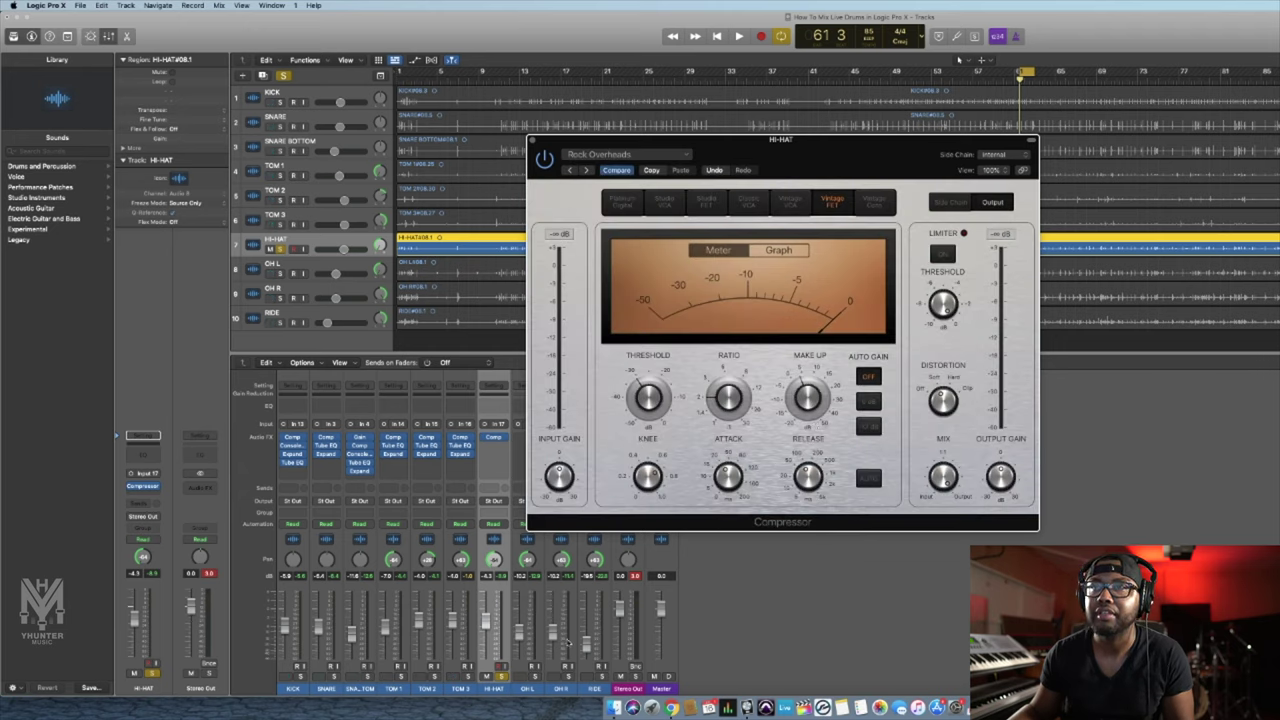
key("space")
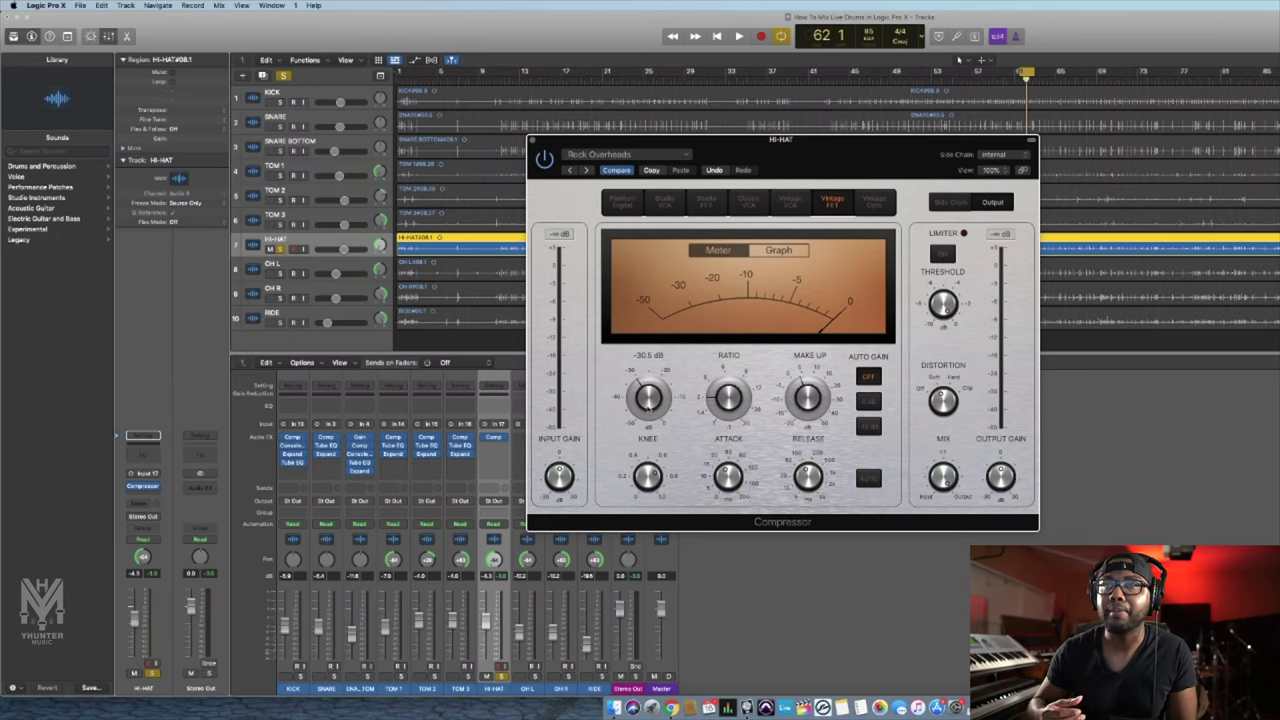
- Audition the soloed hi-hat through its Compressor and close the plug-in window
key("space")
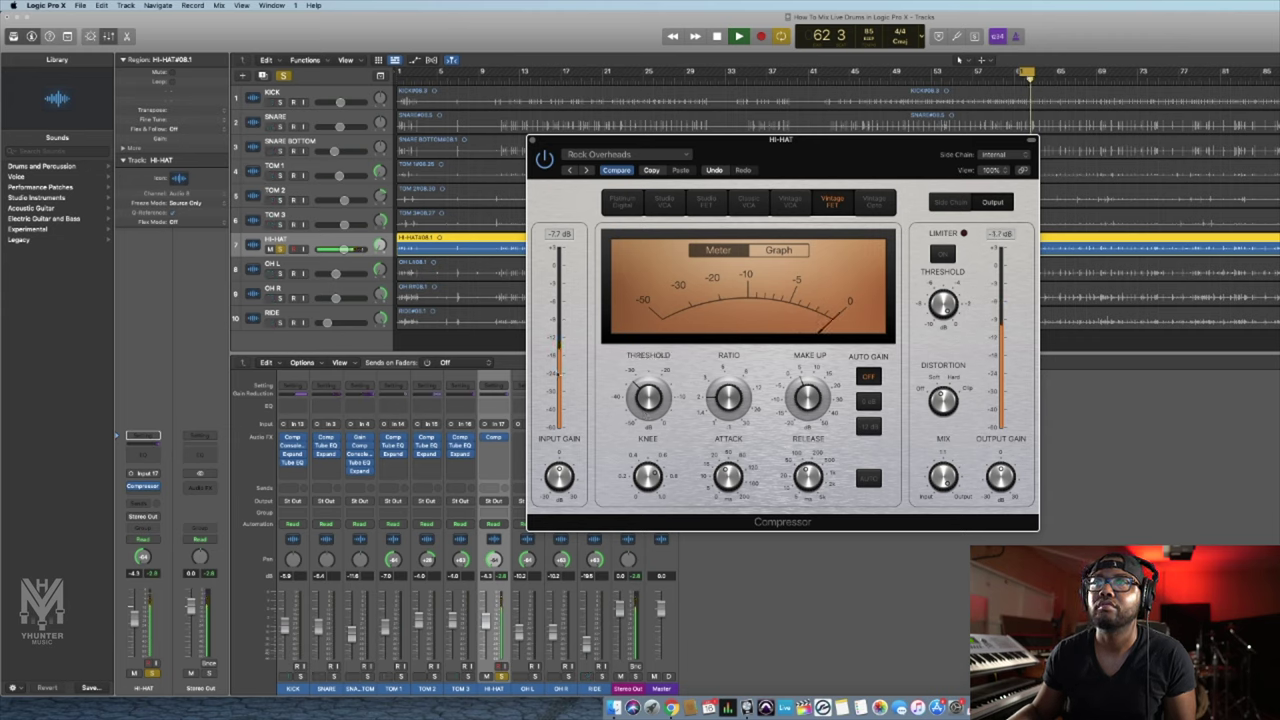
key("space")
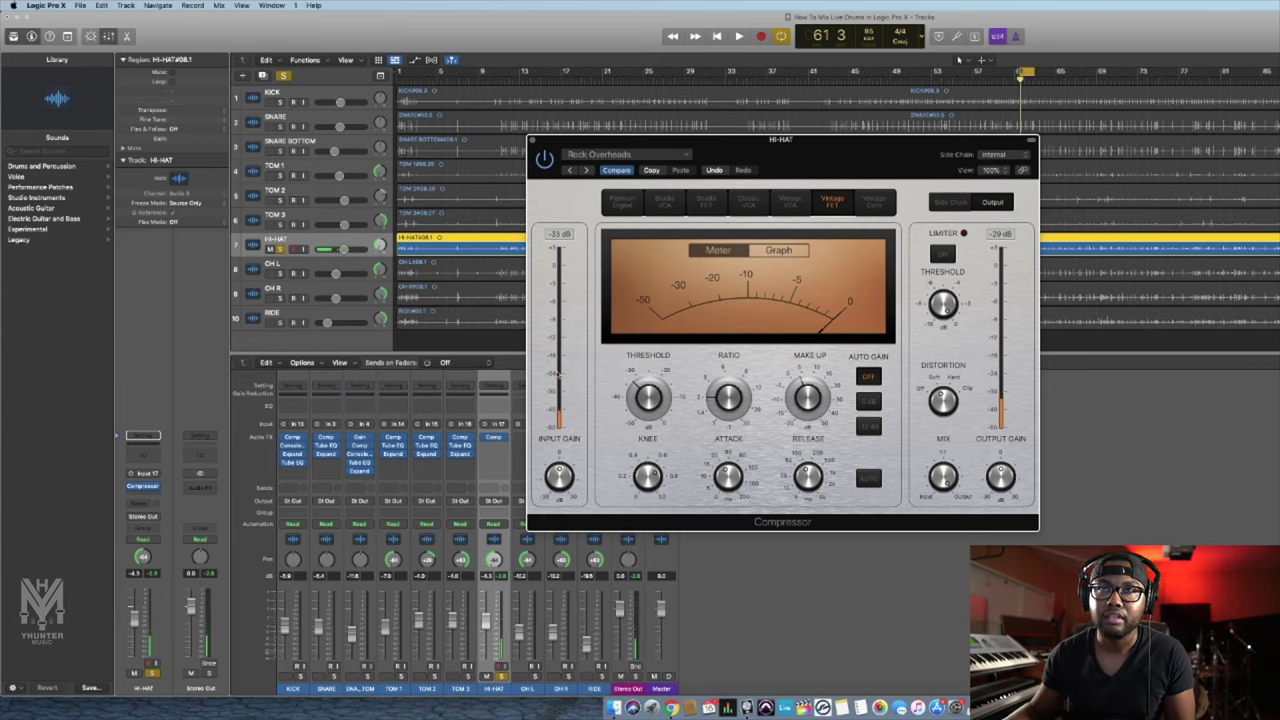
left_click(533, 141)
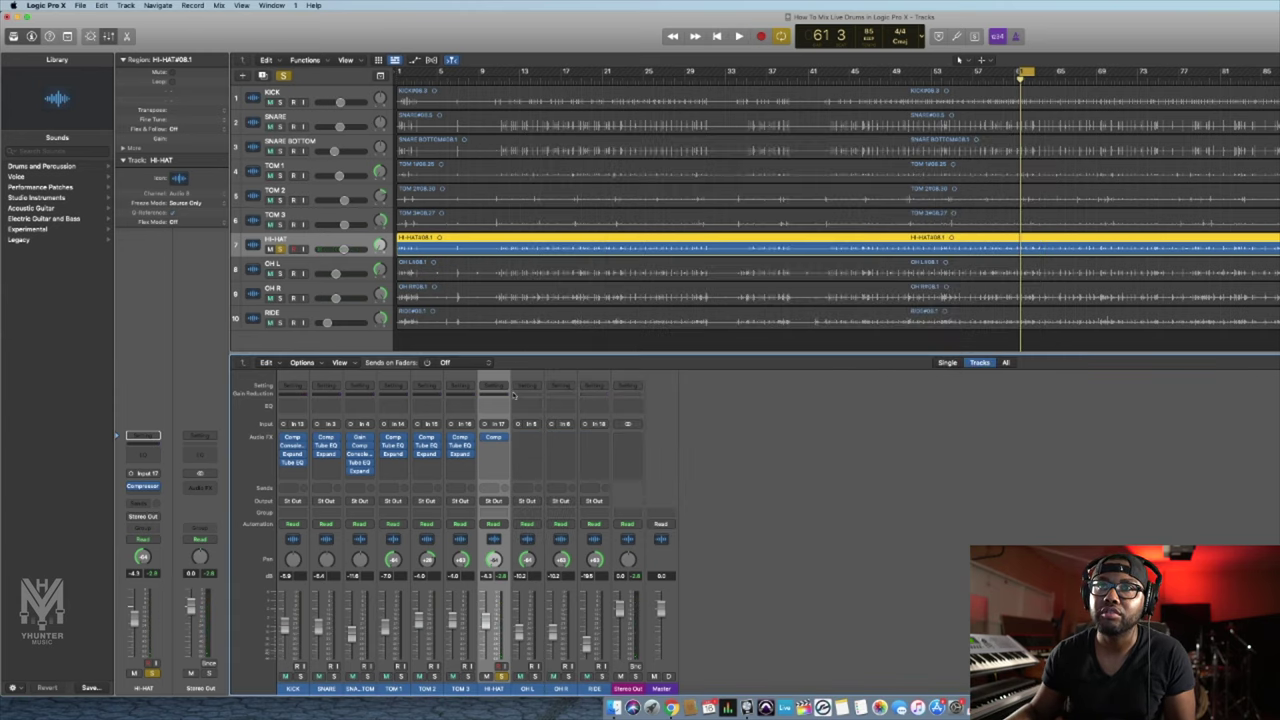
- Insert a Channel EQ after the Compressor on the hi-hat channel
left_click(498, 447)
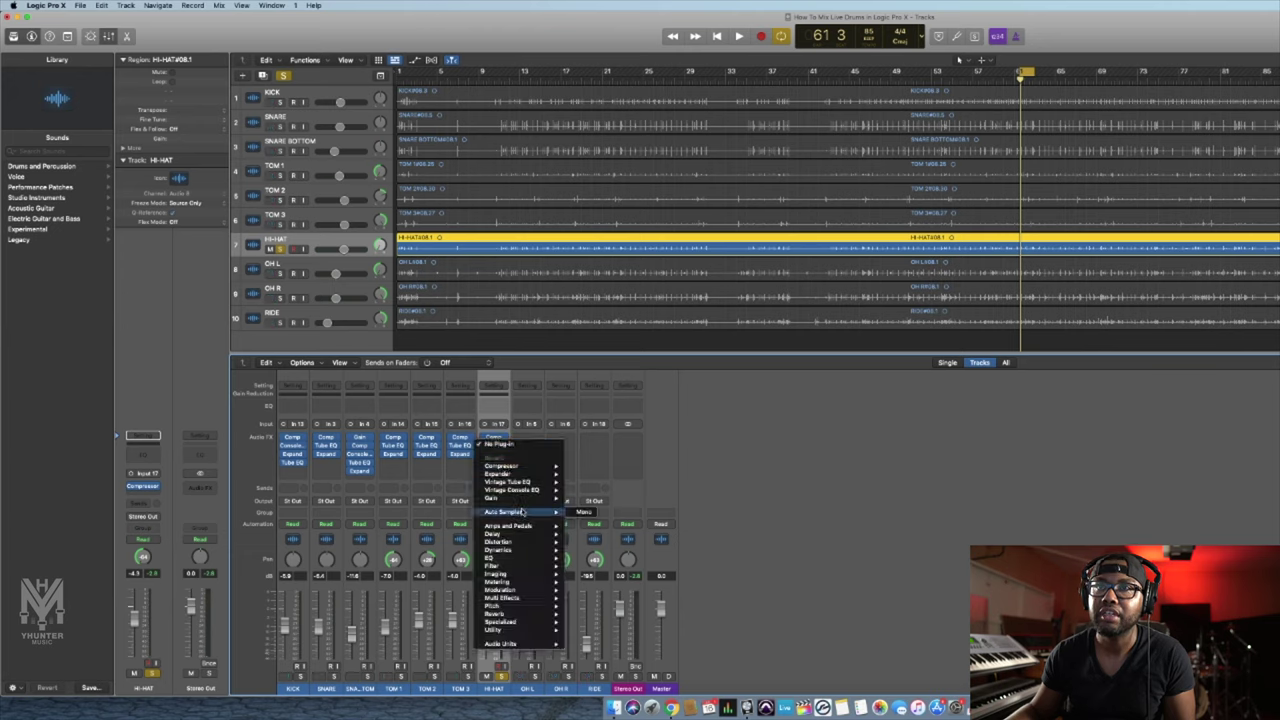
mouse_move(521, 561)
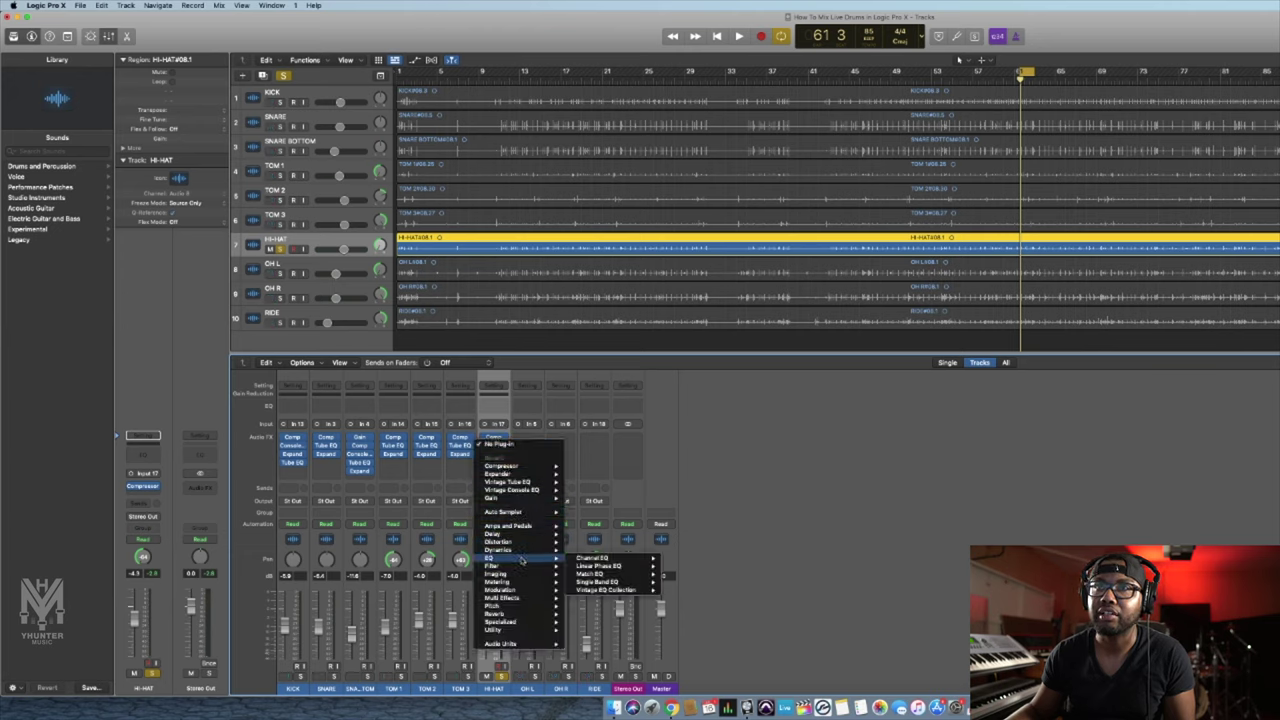
left_click(679, 558)
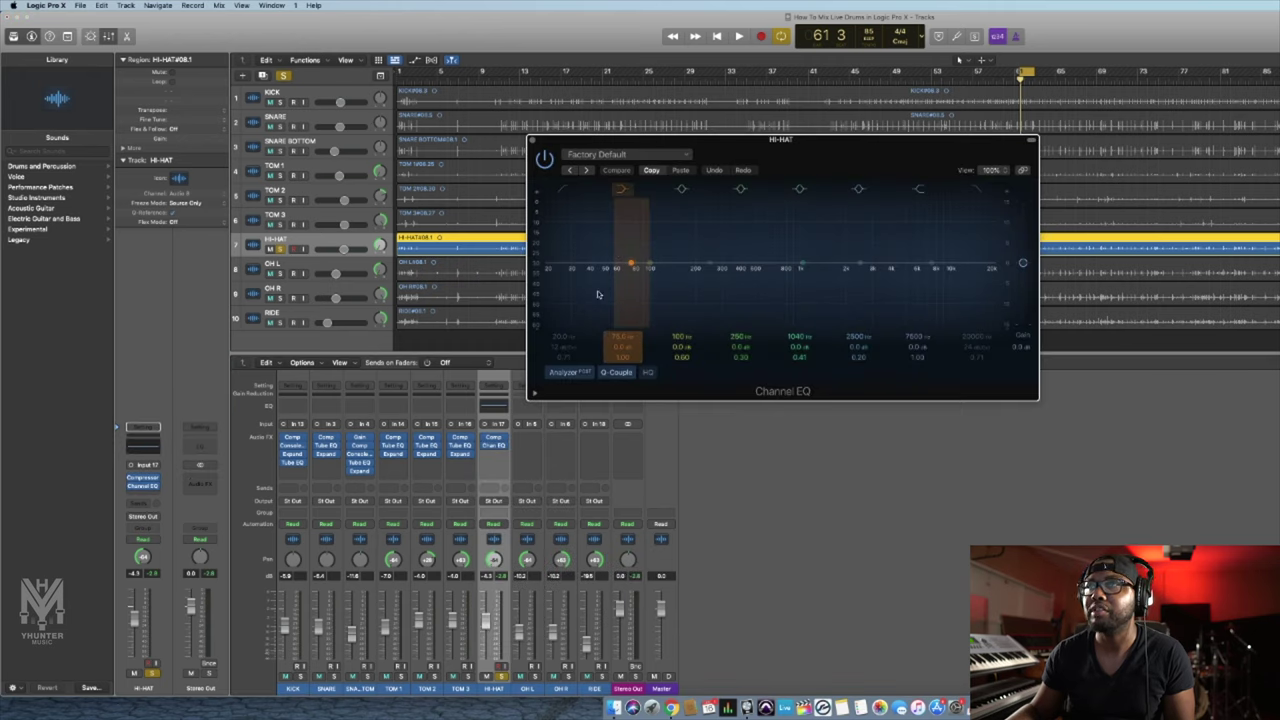
- Enable the Channel EQ's low cut, set it to 340 Hz with Q 0.41 during playback, and close the plug-in
left_click(563, 193)
key("space")
left_click_drag(586, 277, 690, 314)
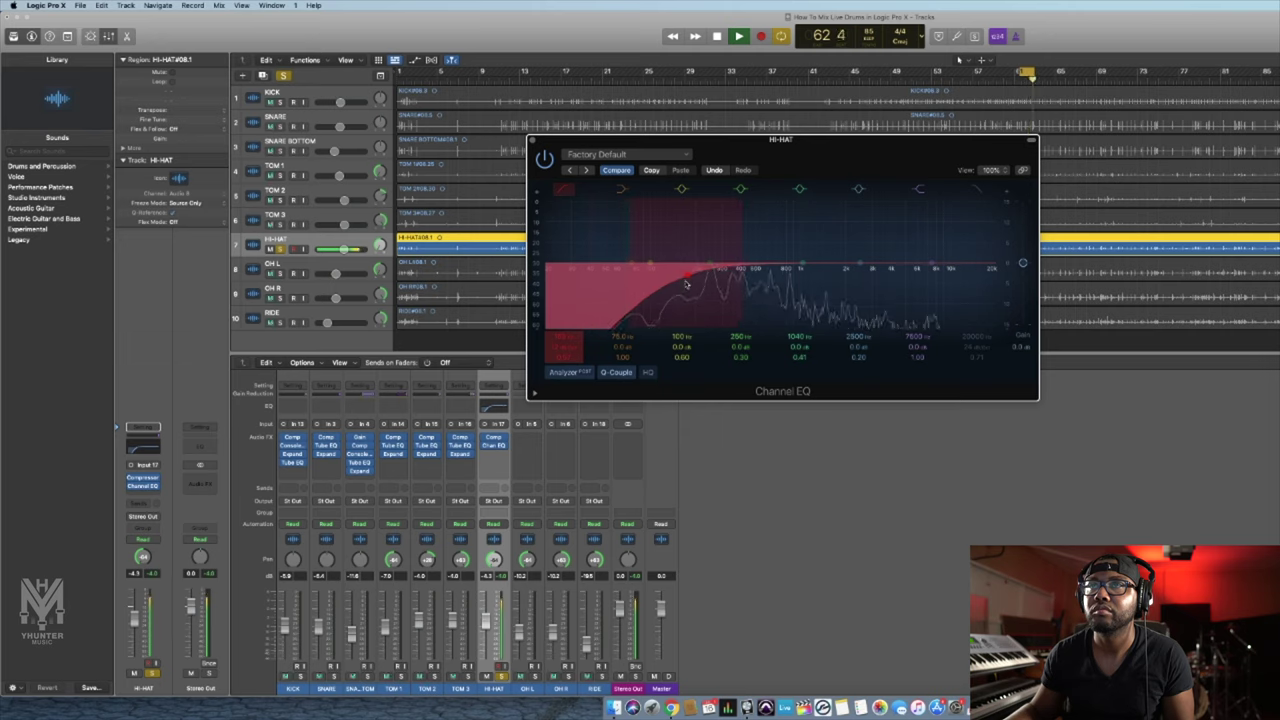
left_click_drag(689, 285, 730, 280)
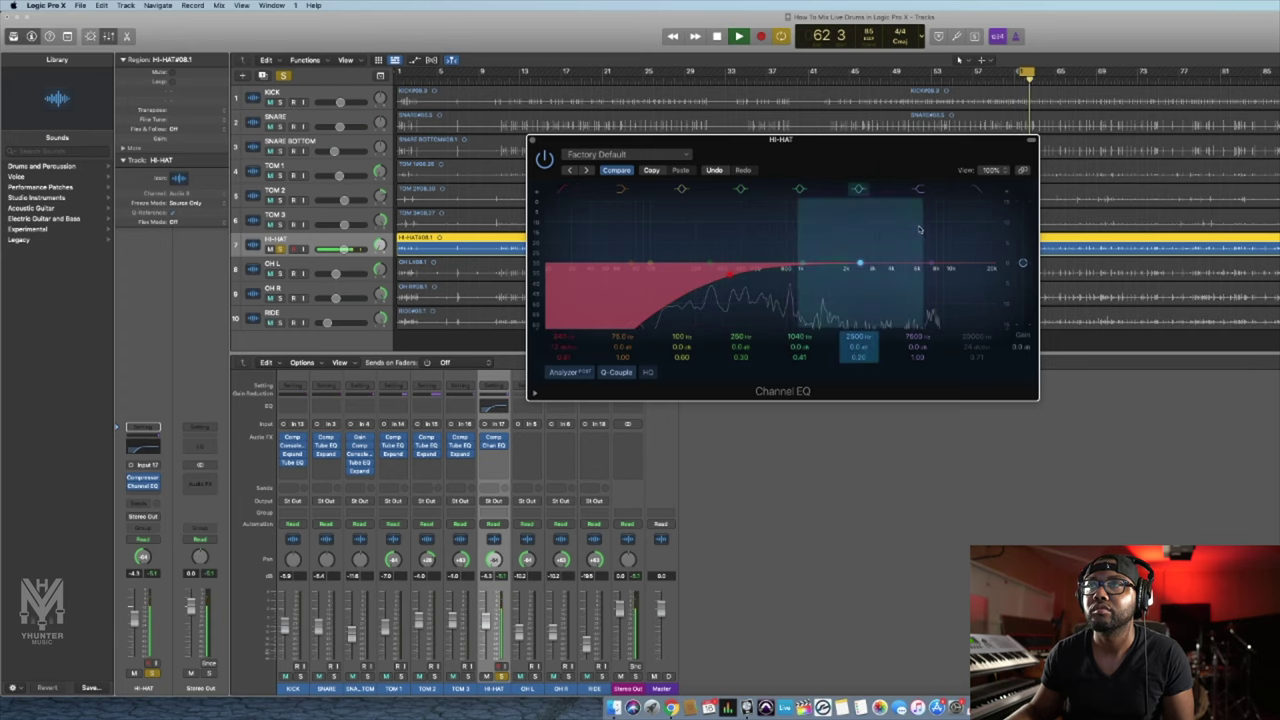
key("space")
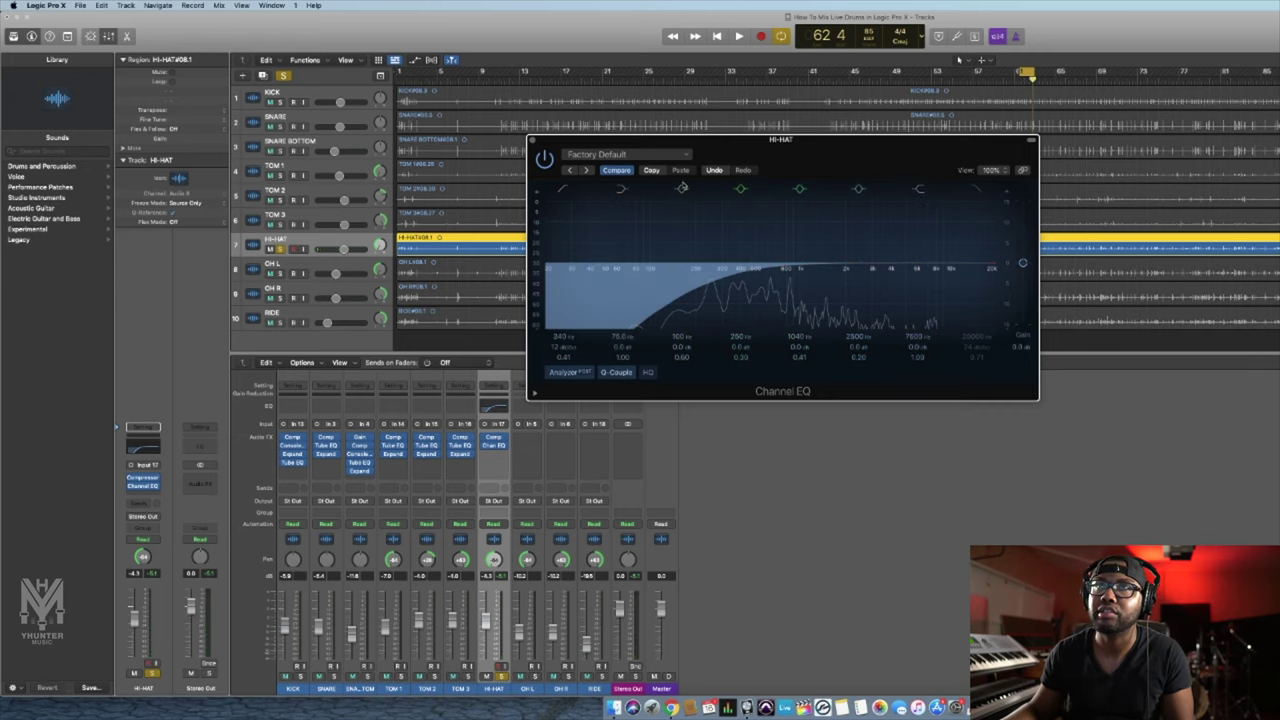
left_click(533, 142)
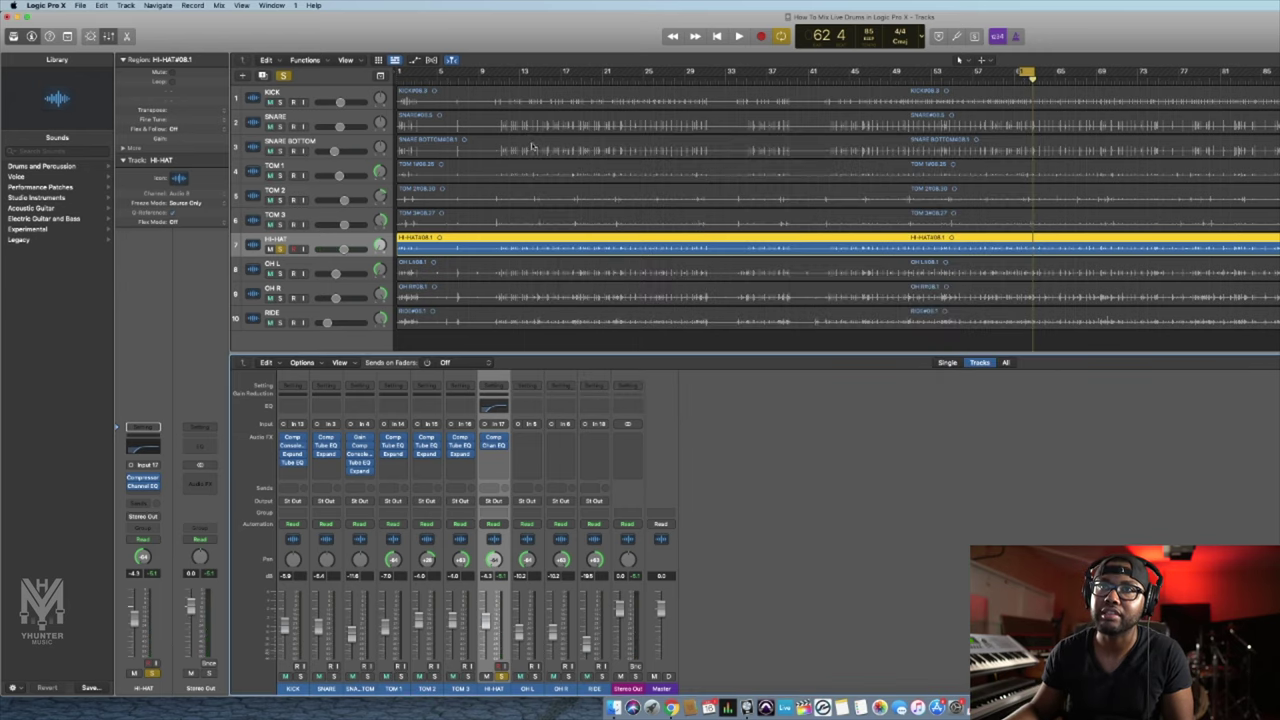
- Add a Vintage Tube EQ to the hi-hat, set High Boost to 2.3 during playback, and close the plug-in
left_click(494, 455)
mouse_move(518, 500)
left_click(583, 498)
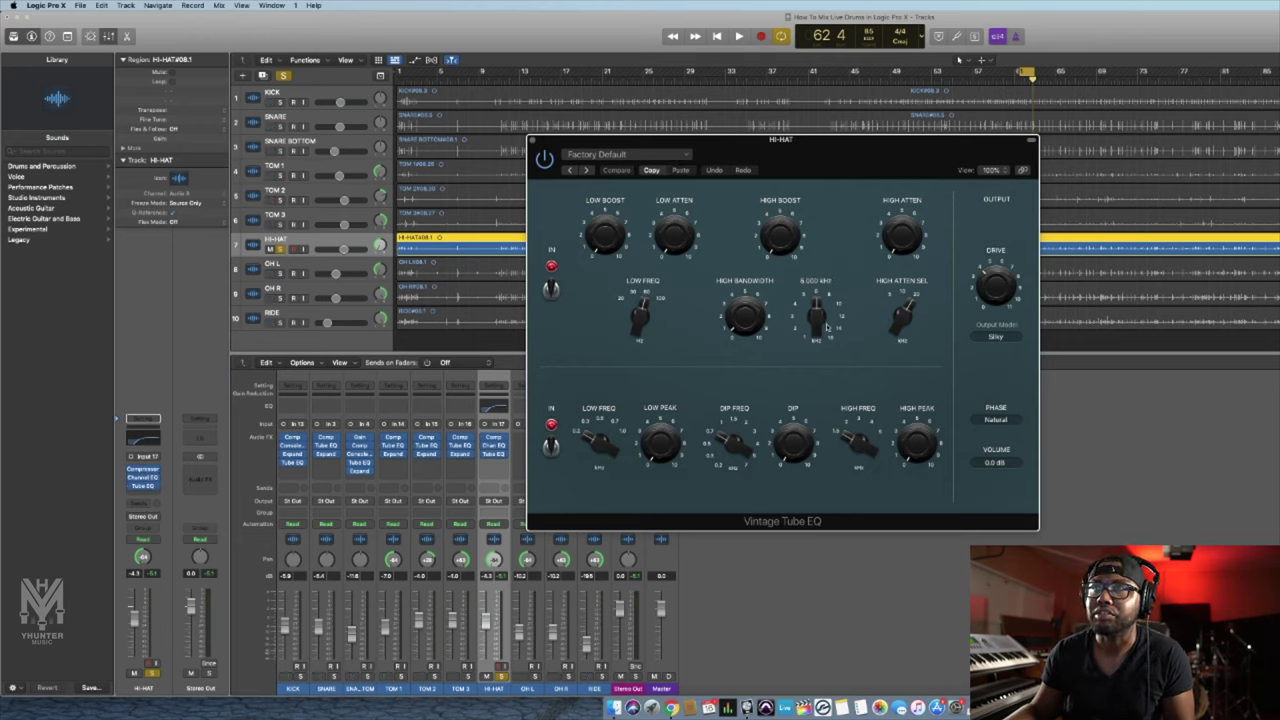
key("space")
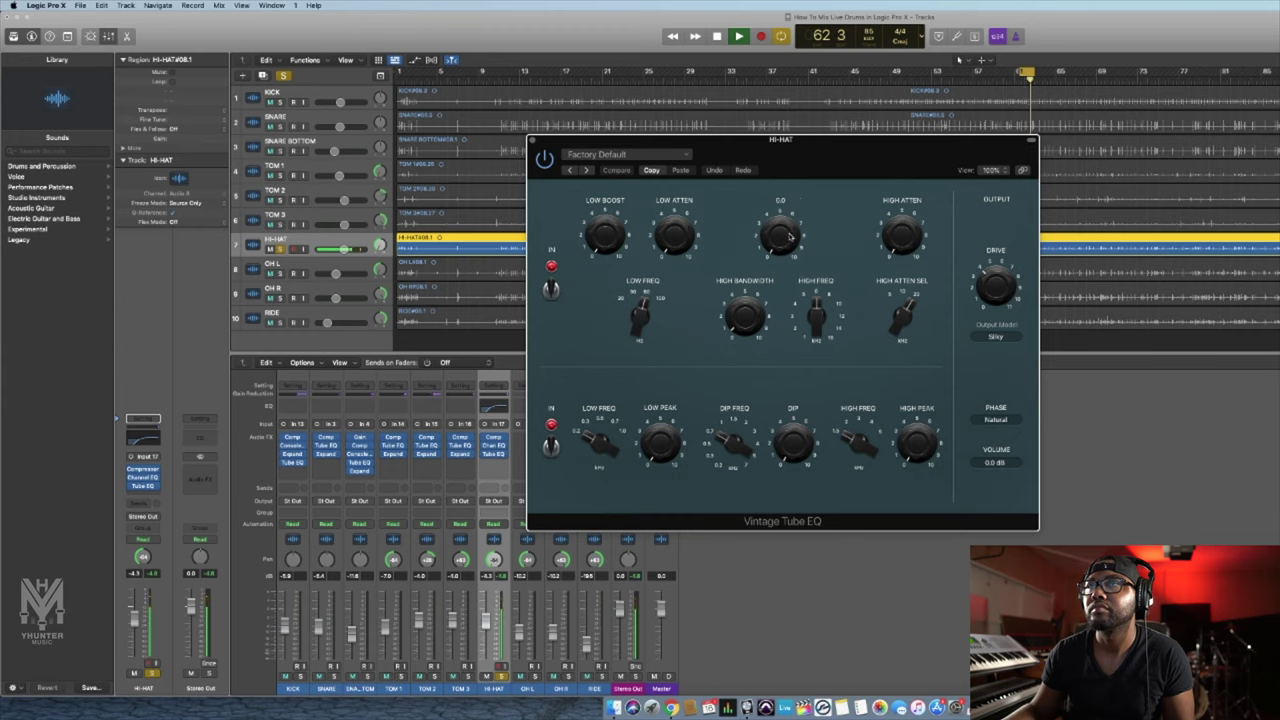
left_click_drag(782, 212, 786, 208)
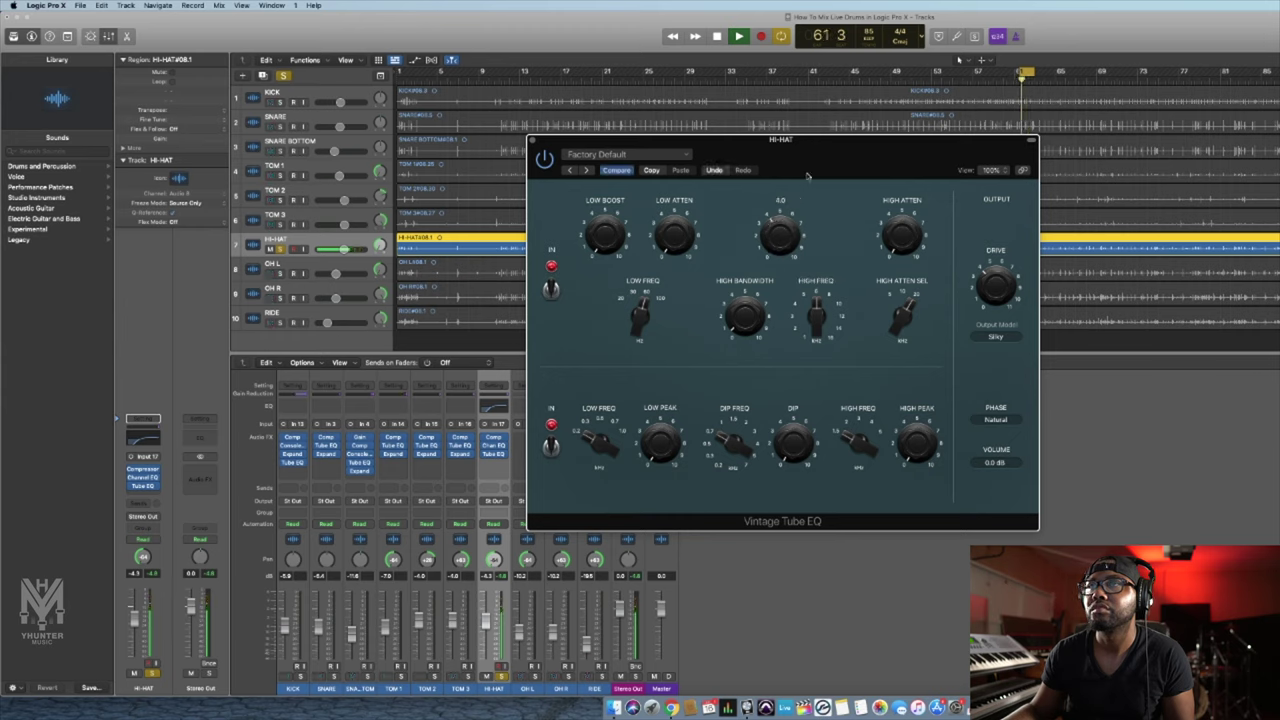
left_click_drag(805, 183, 786, 234)
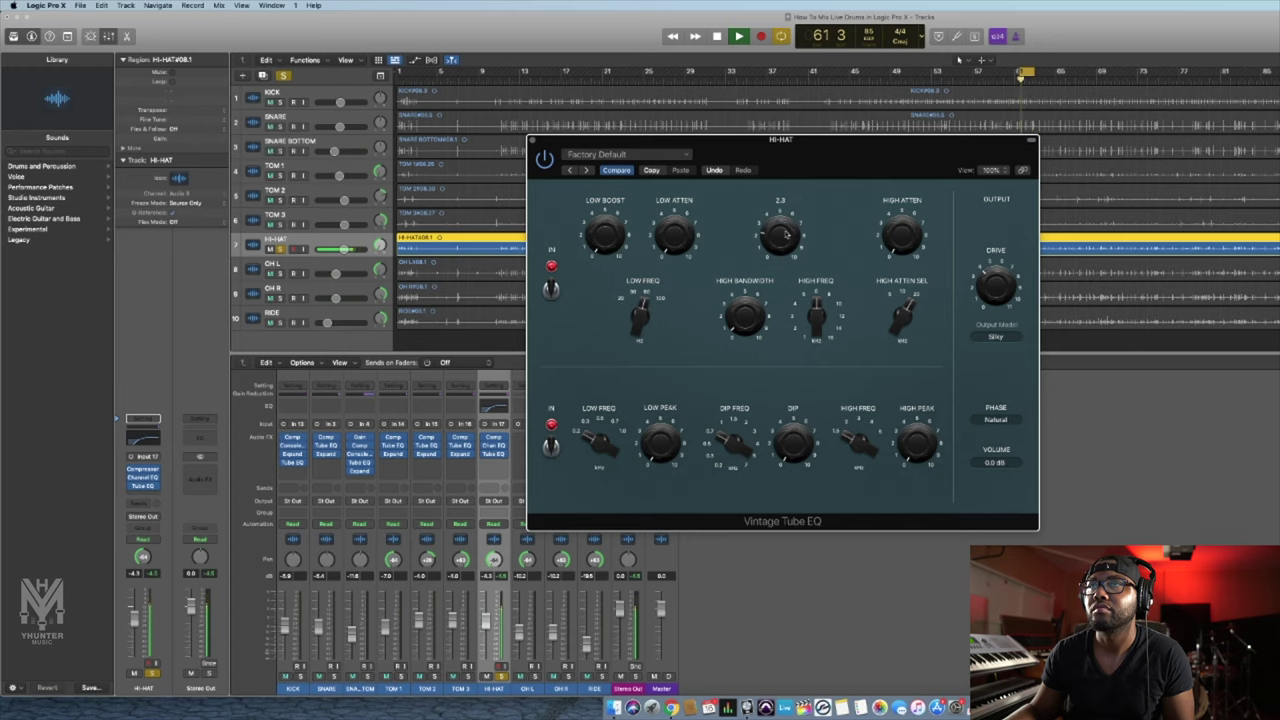
key("space")
left_click(533, 141)
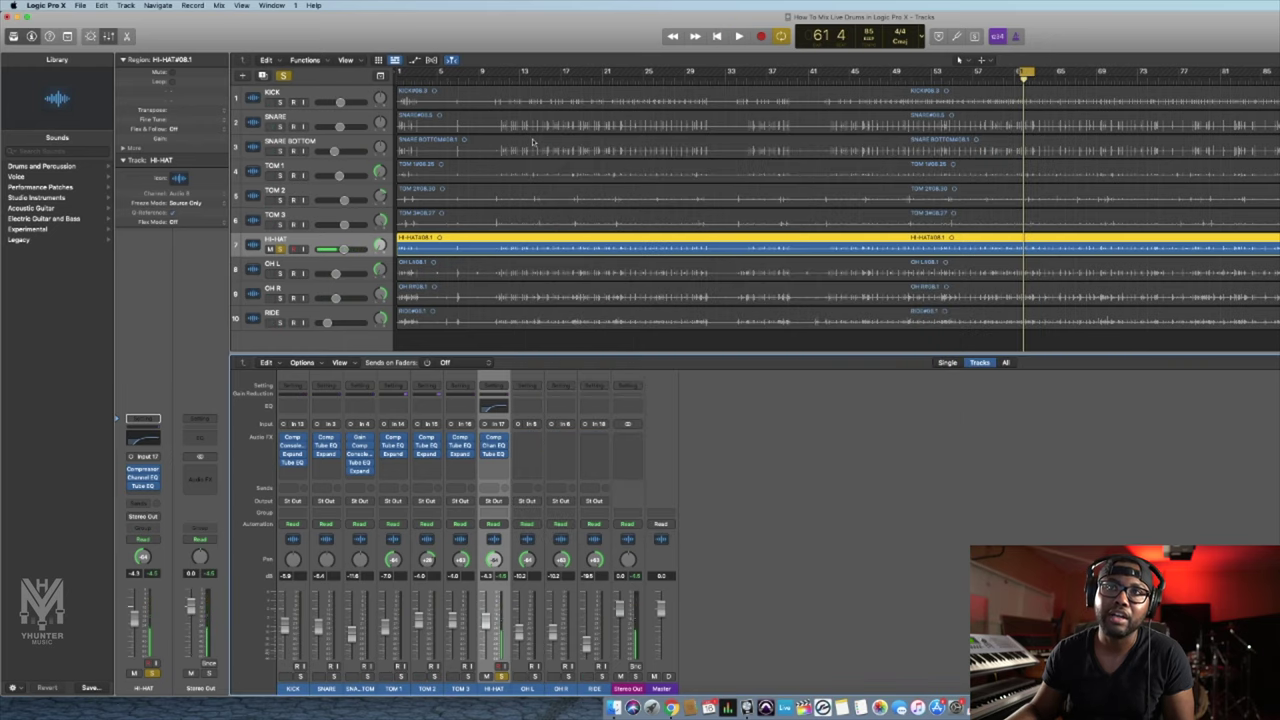
- Clear the hi-hat solo and play the full kit
left_click(500, 676)
key("space")
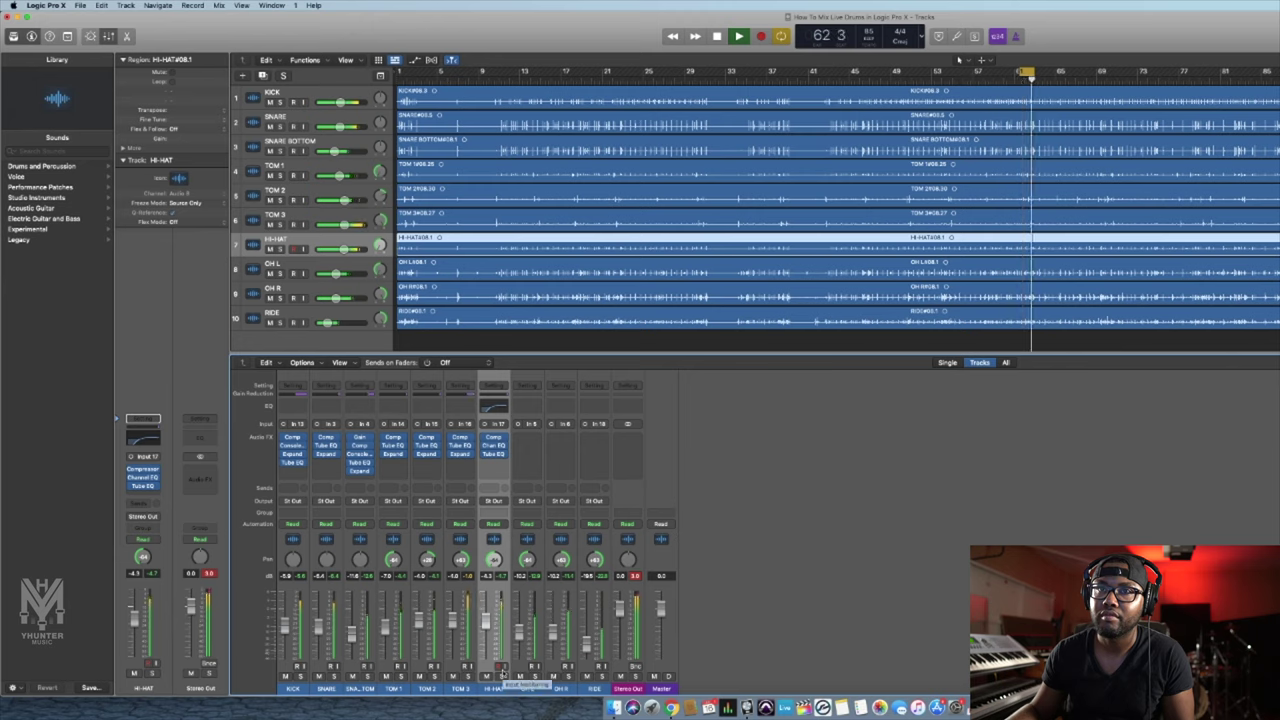
key("space")
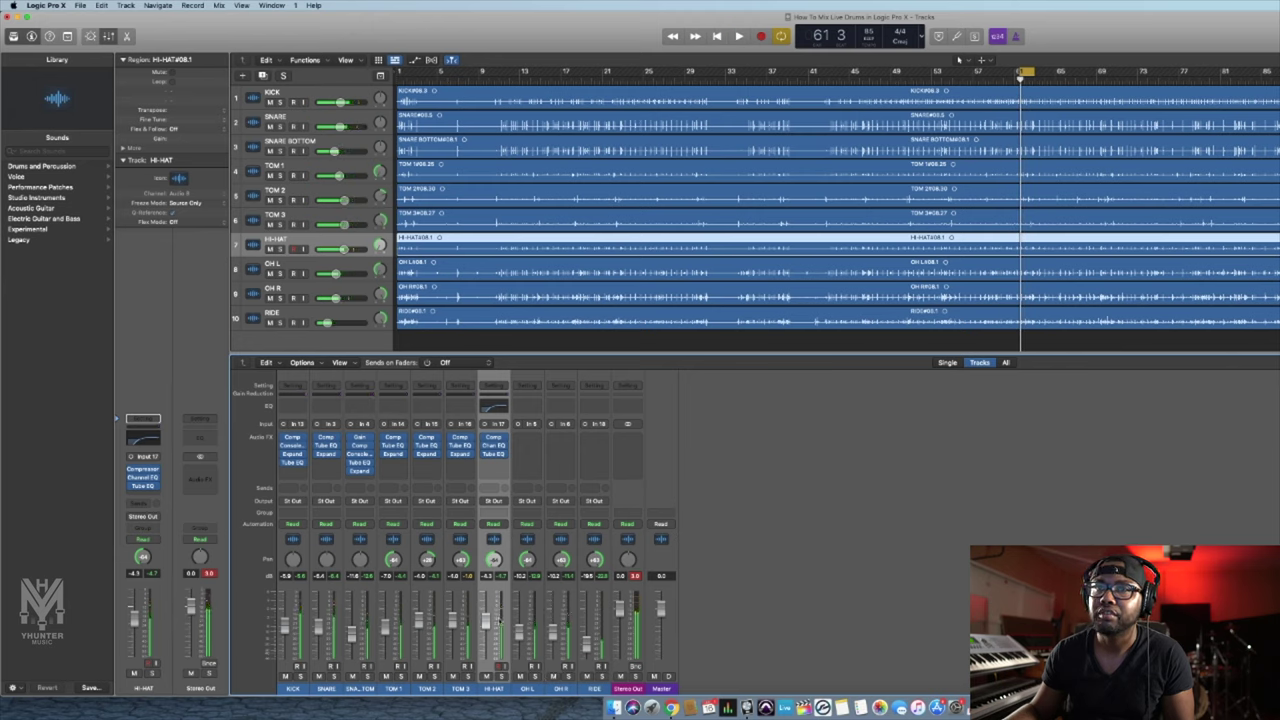
- While the kit plays, raise the OH L and OH R faders together to -9.4 dB and the ride fader to -19.0 dB
left_click(533, 689)
left_click(561, 689, "shift")
key("space")
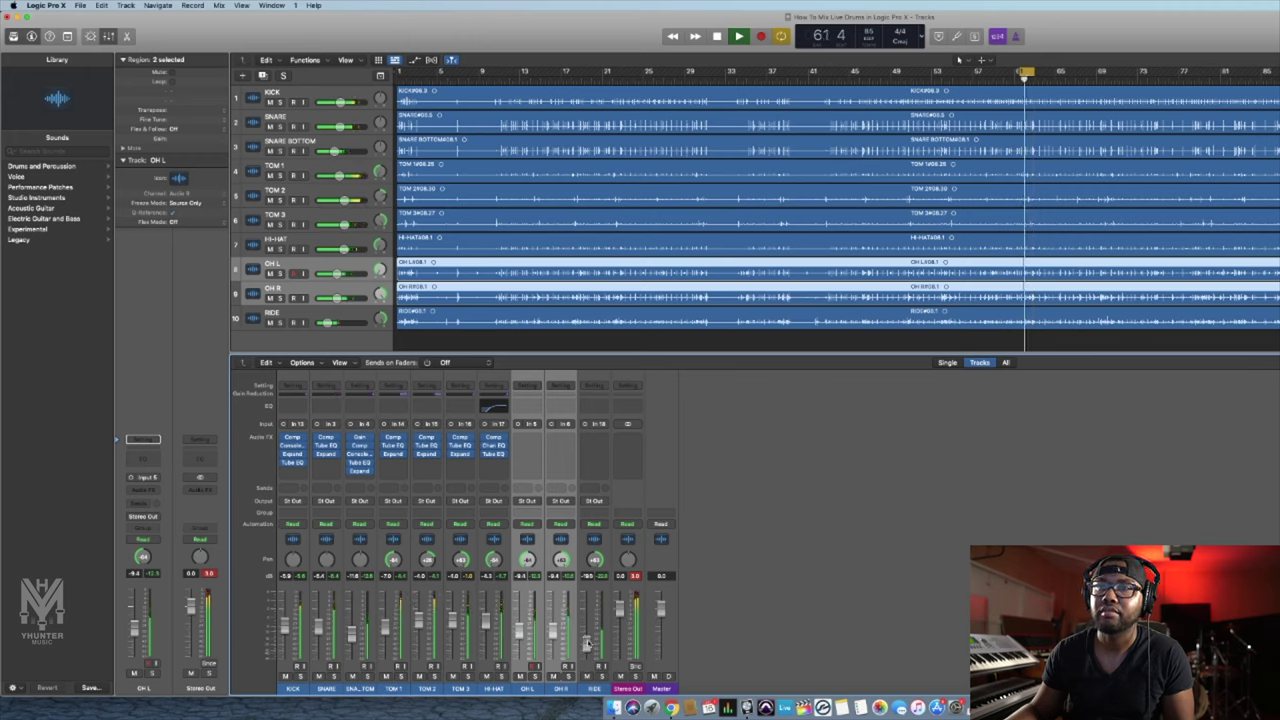
key("space")
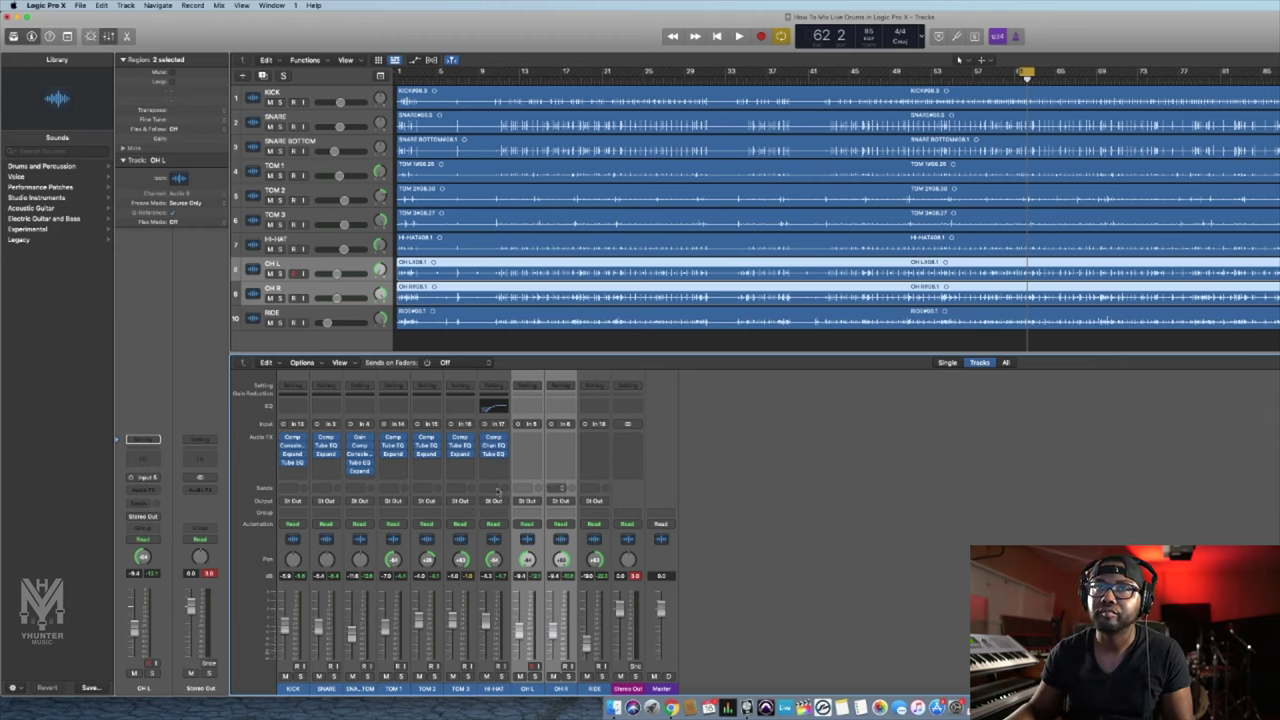
- Group the OH L, OH R and RIDE tracks into a Summing Stack
left_click(295, 318, "shift")
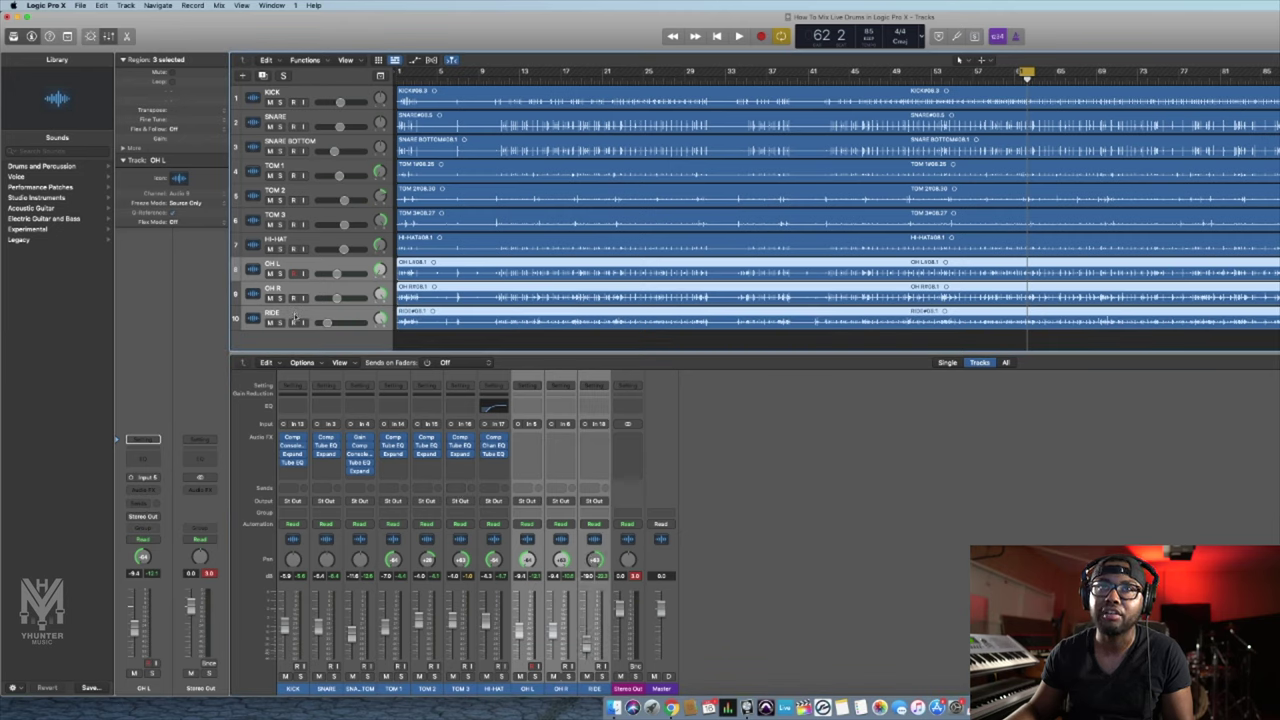
right_click(318, 266)
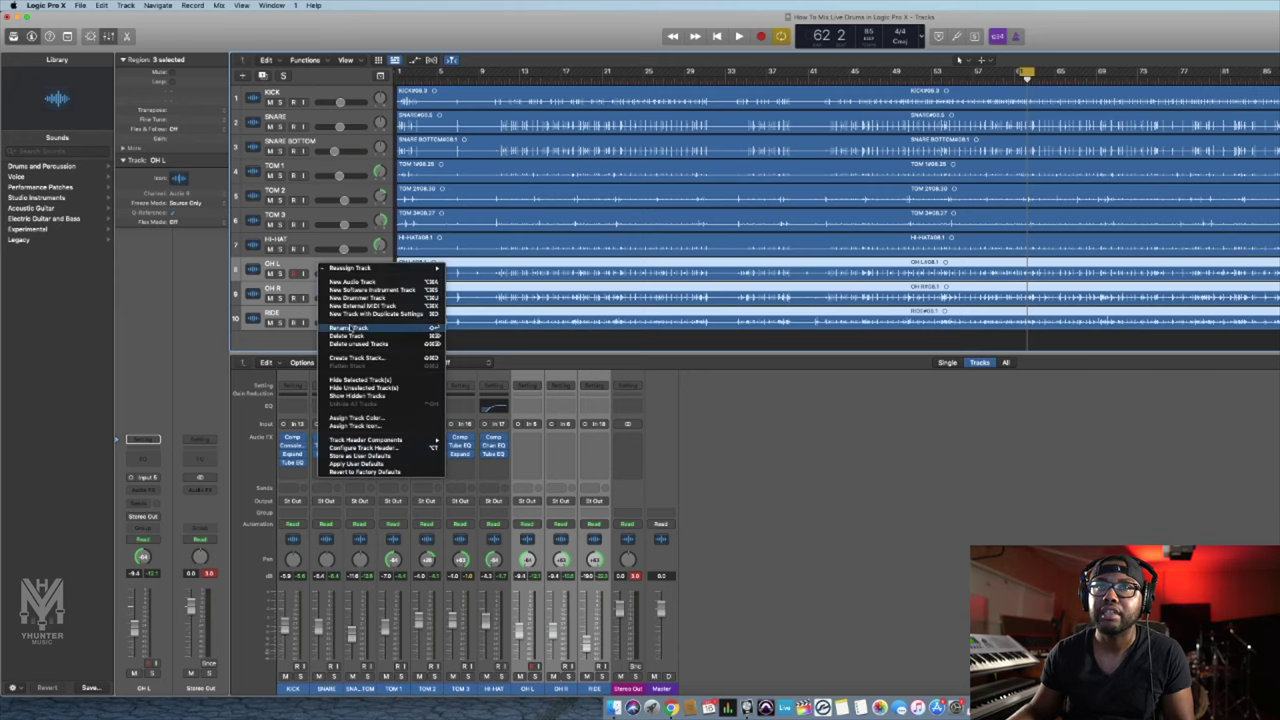
left_click(366, 358)
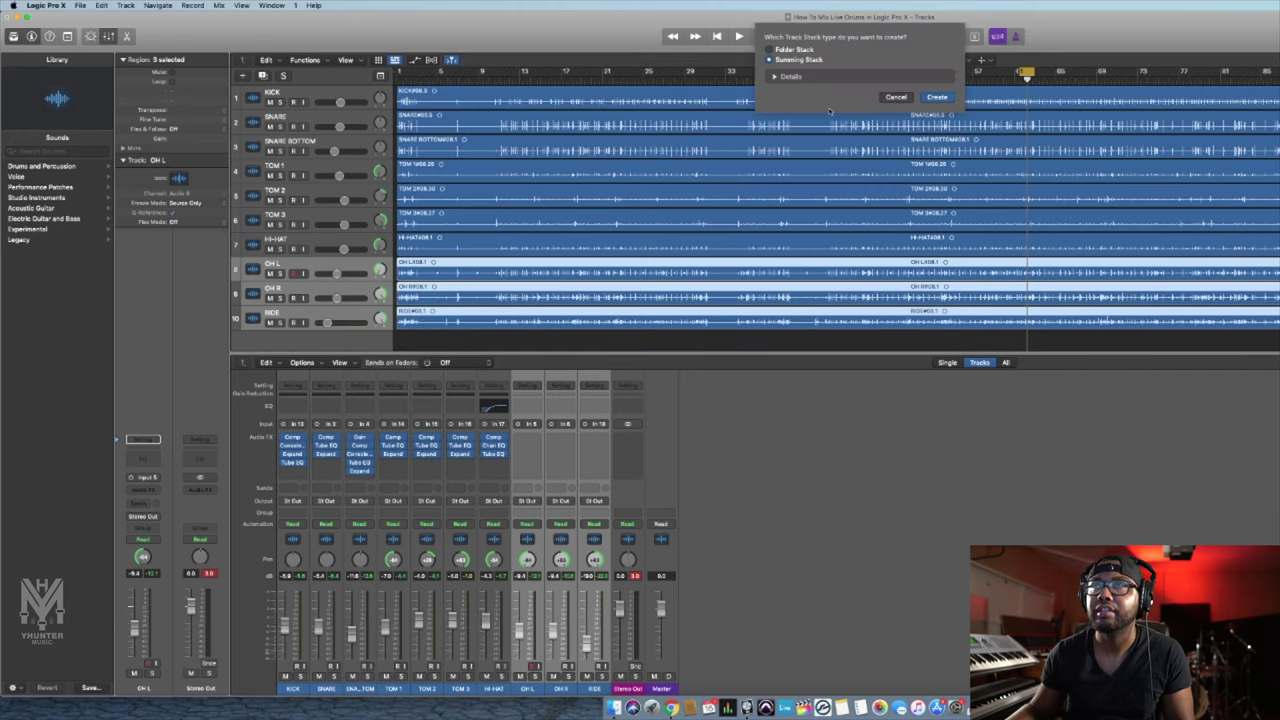
left_click(936, 97)
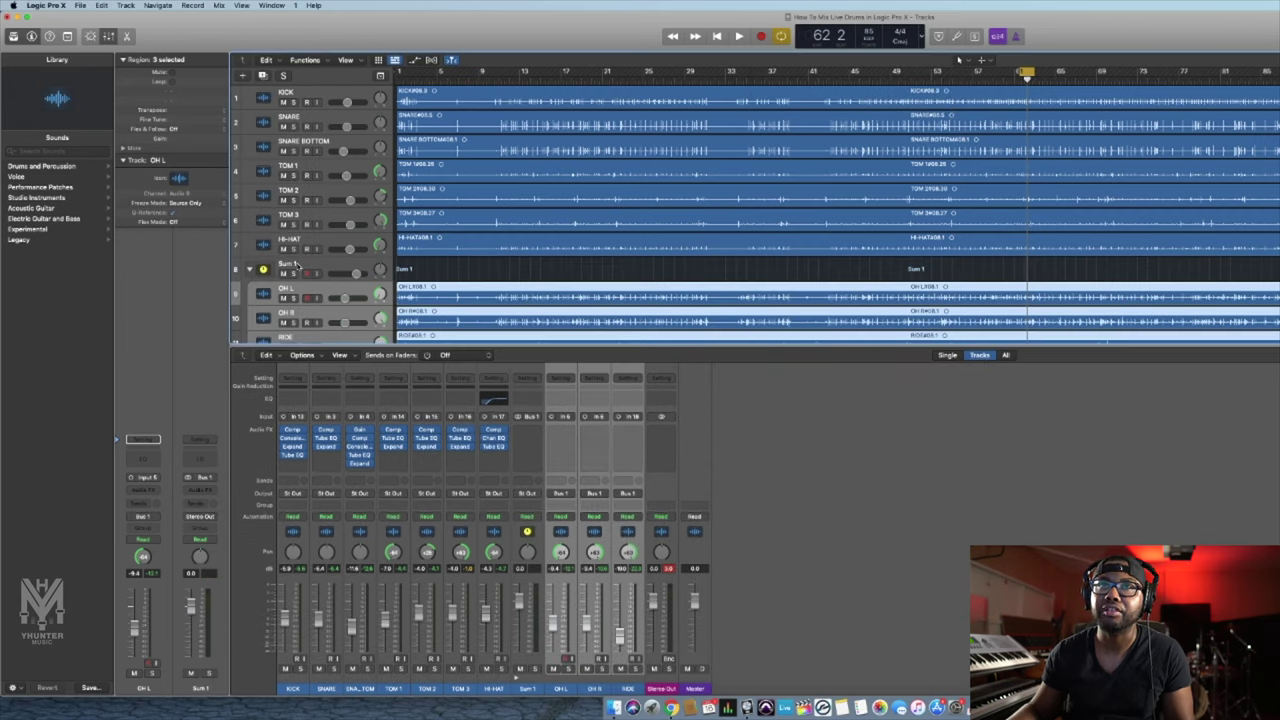
- Rename the new summing stack as Overheads
double_click(292, 263)
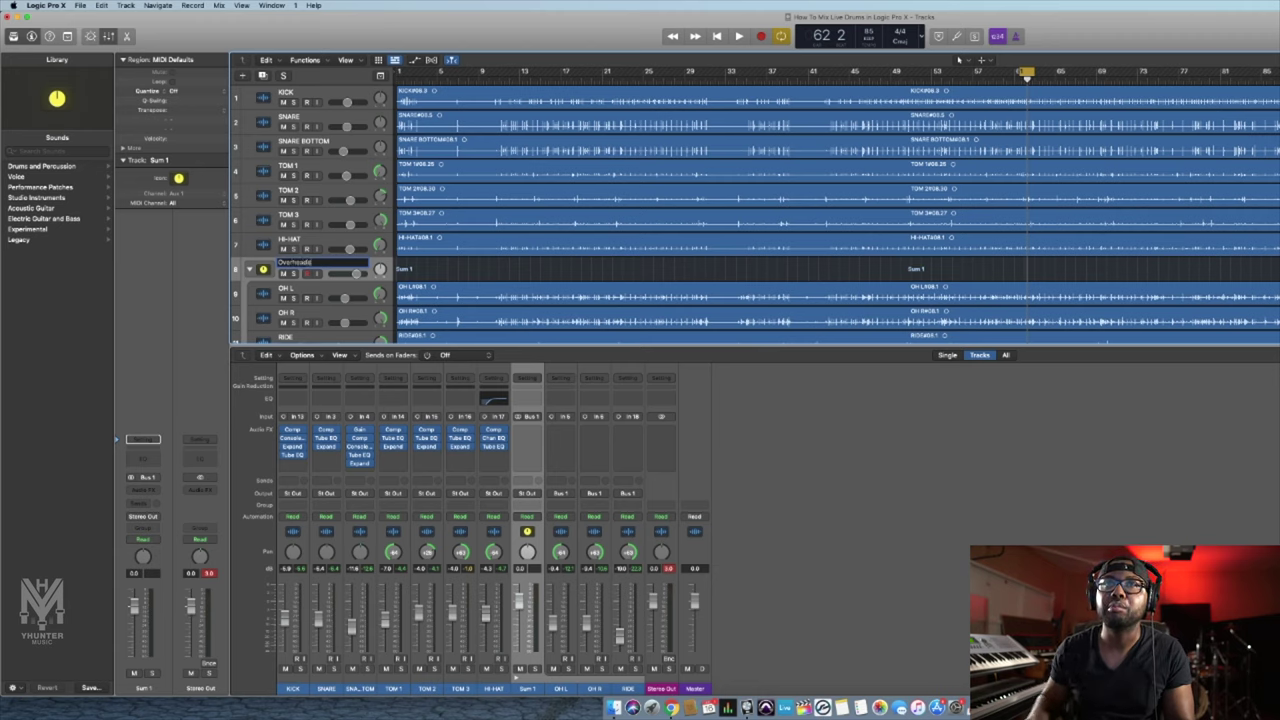
type("Overheads")
key("Return")
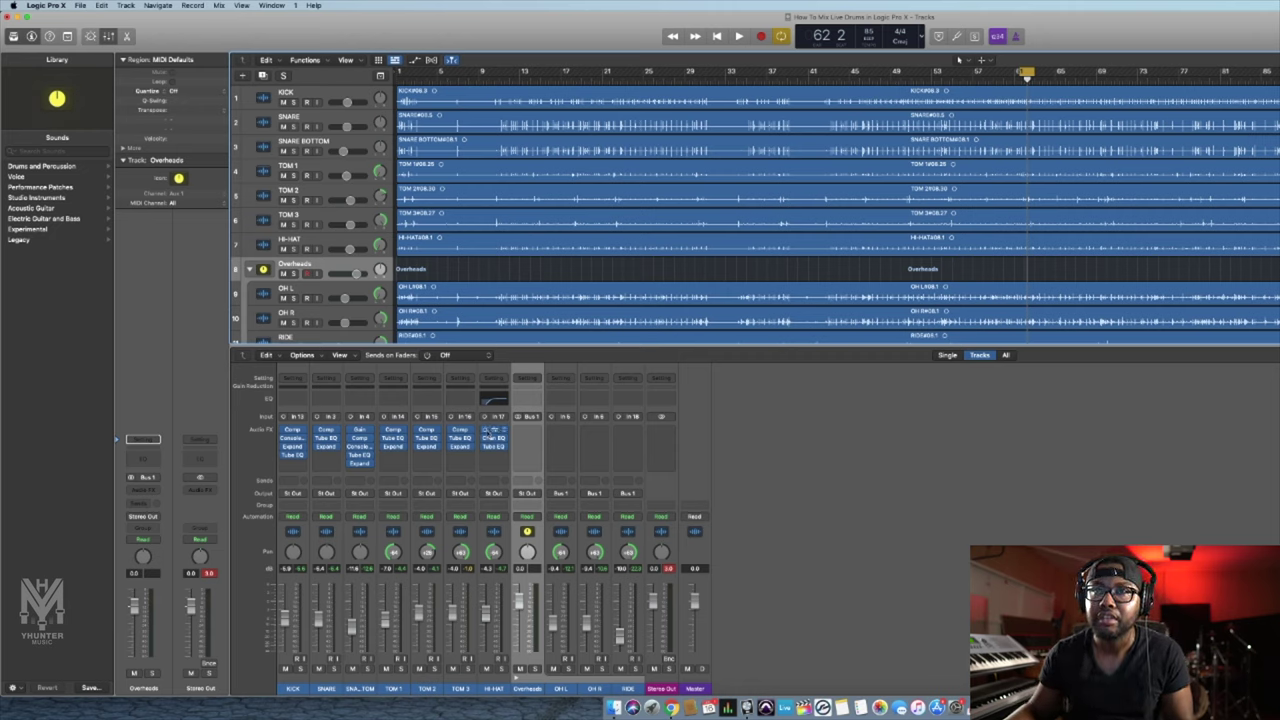
- Copy the hi-hat's Compressor onto the Overheads channel, then remove the copy
left_click_drag(497, 430, 526, 438)
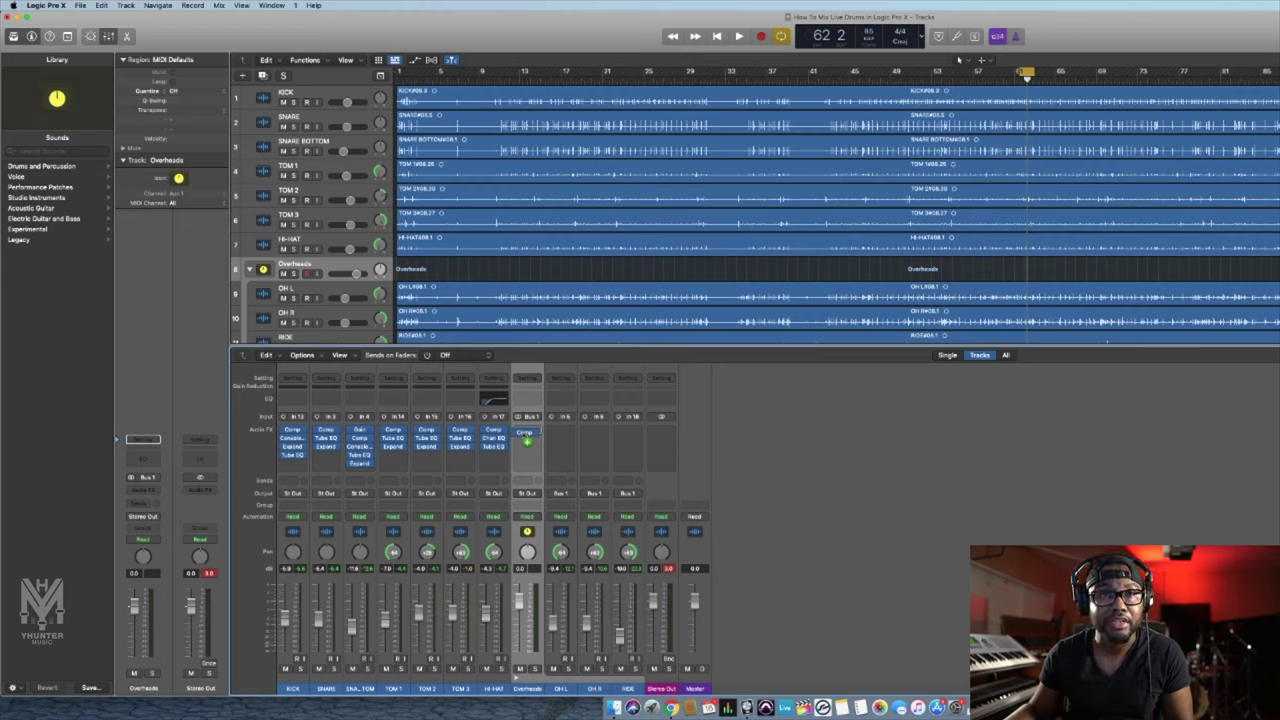
left_click_drag(526, 438, 524, 434)
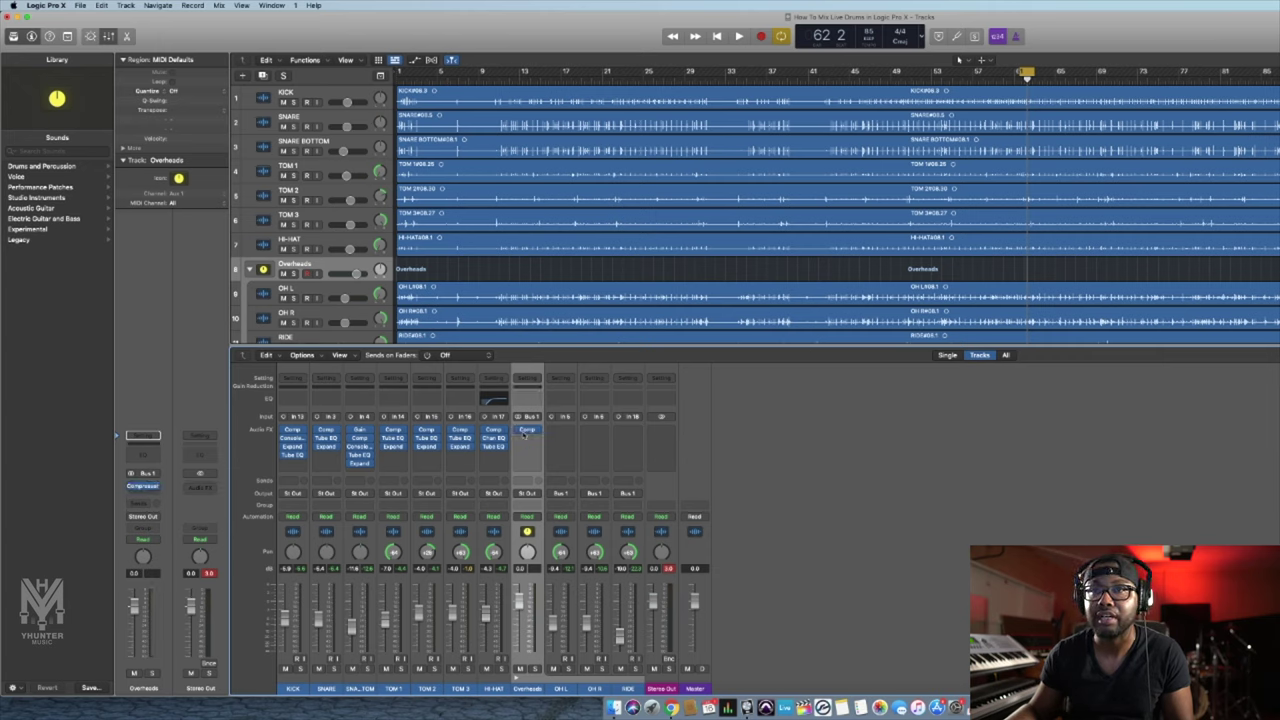
left_click(537, 432)
left_click(545, 425)
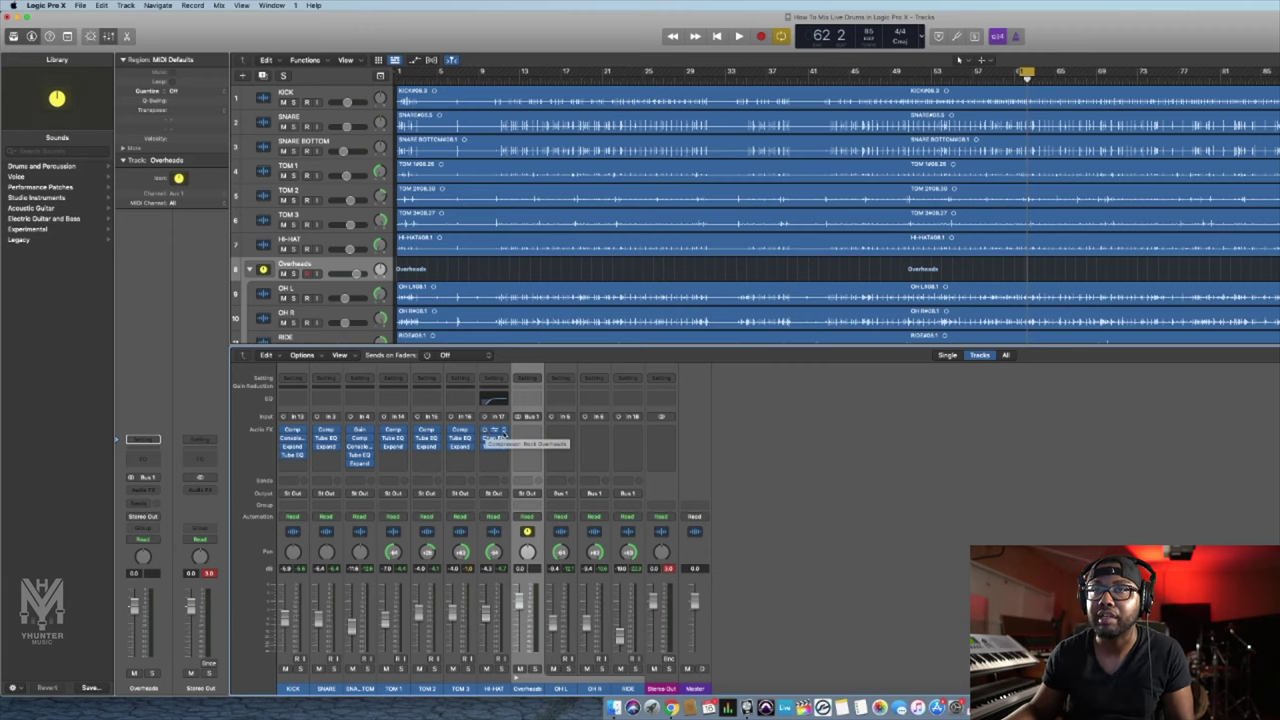
- Insert a stereo Compressor on the Overheads channel and load the Rock Overheads drum preset
left_click(534, 432)
mouse_move(540, 468)
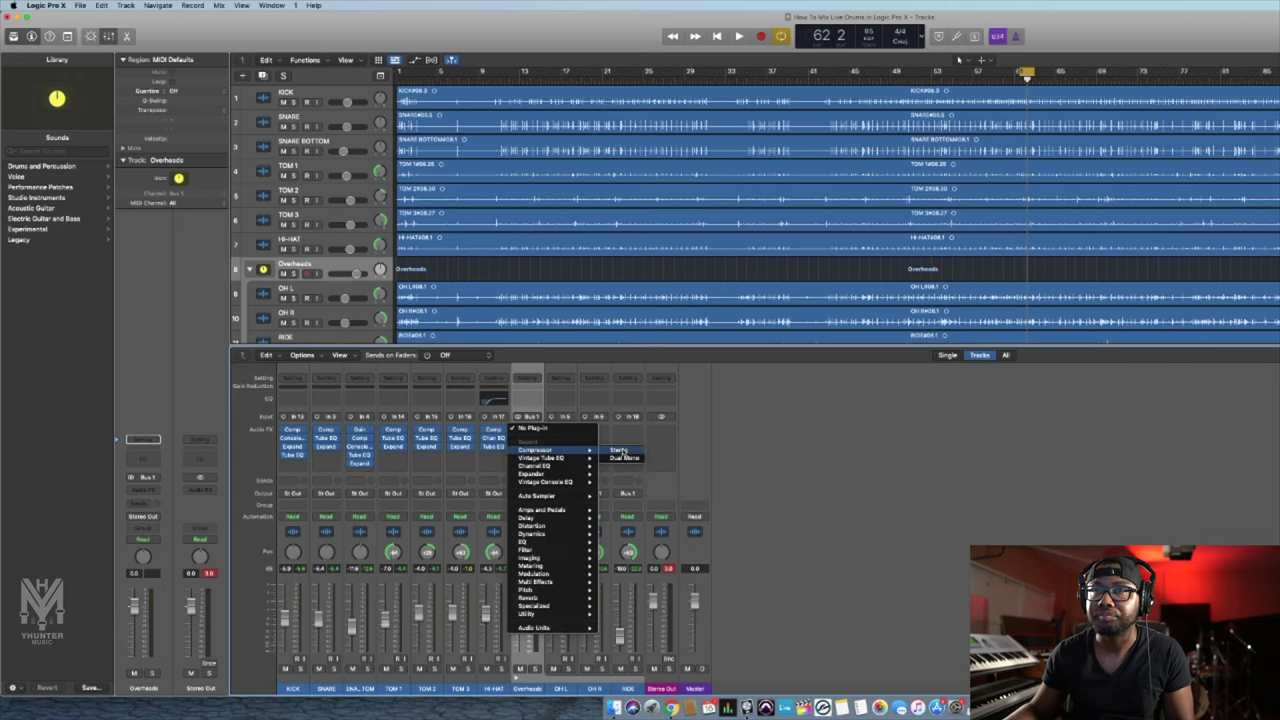
left_click(620, 450)
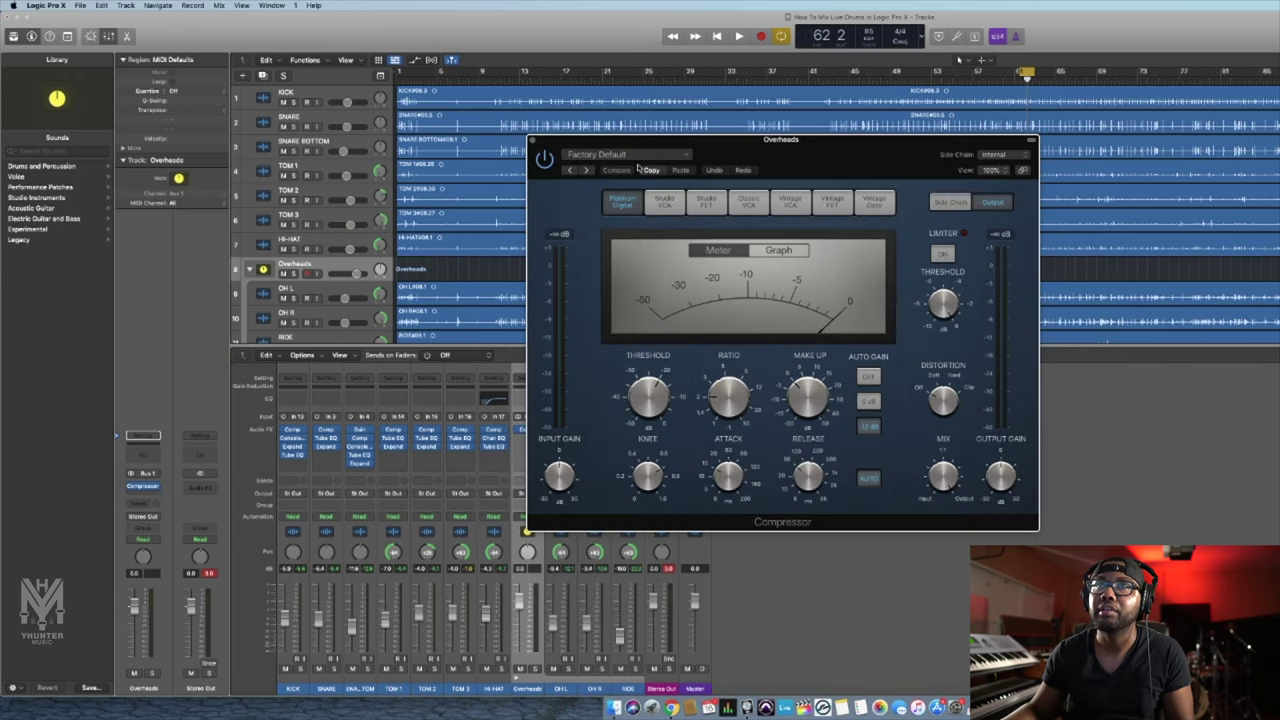
left_click(638, 156)
mouse_move(660, 346)
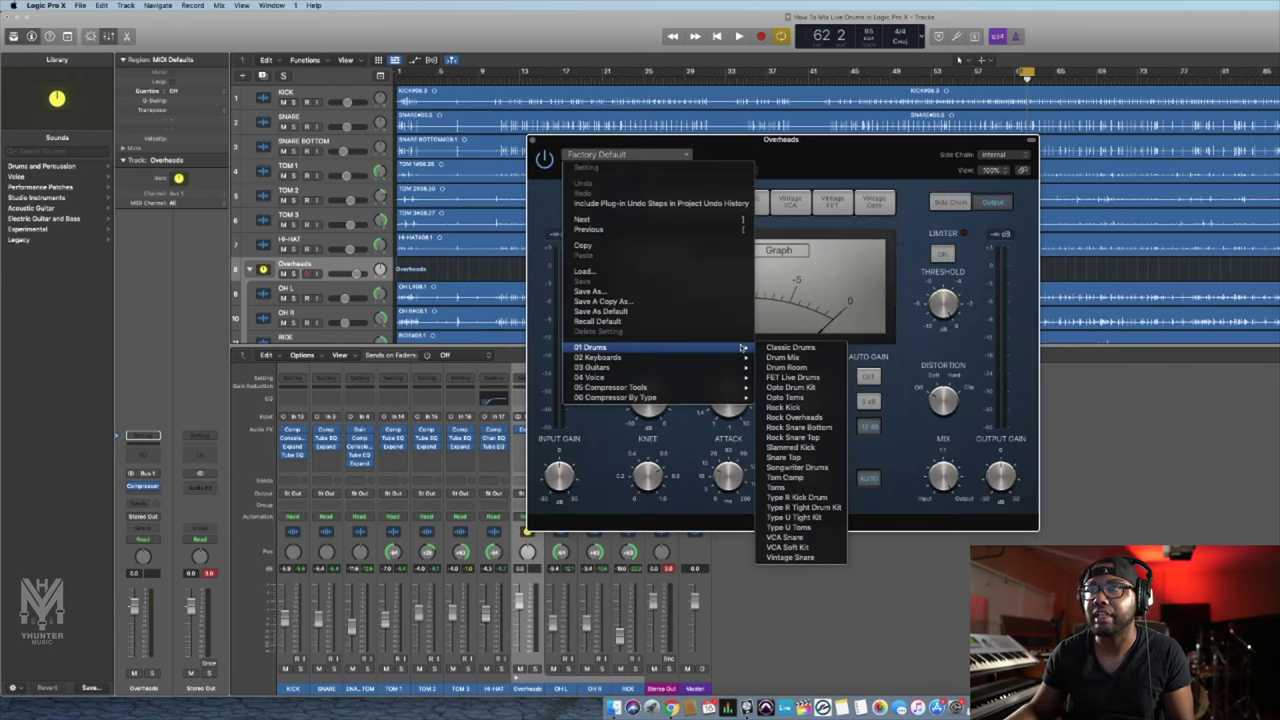
left_click(814, 421)
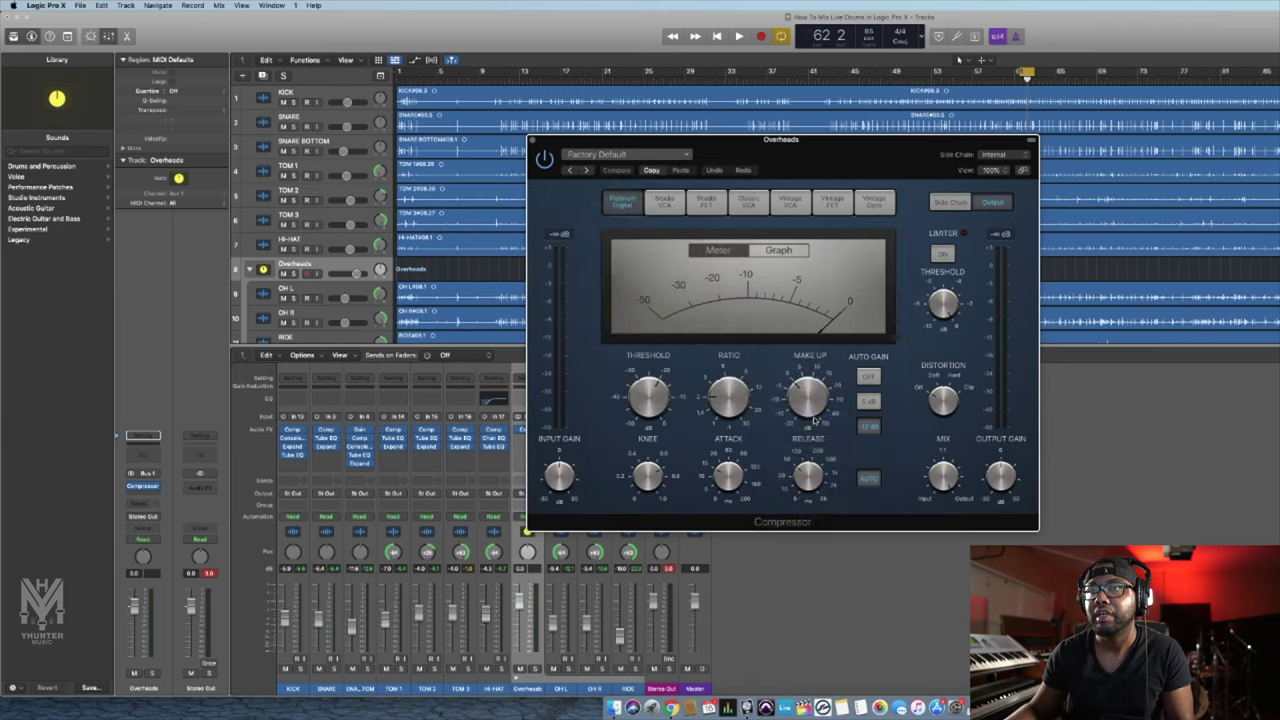
- Solo the Overheads stack, fine-tune its Compressor's threshold and ratio during playback, and close the plug-in
left_click(535, 669)
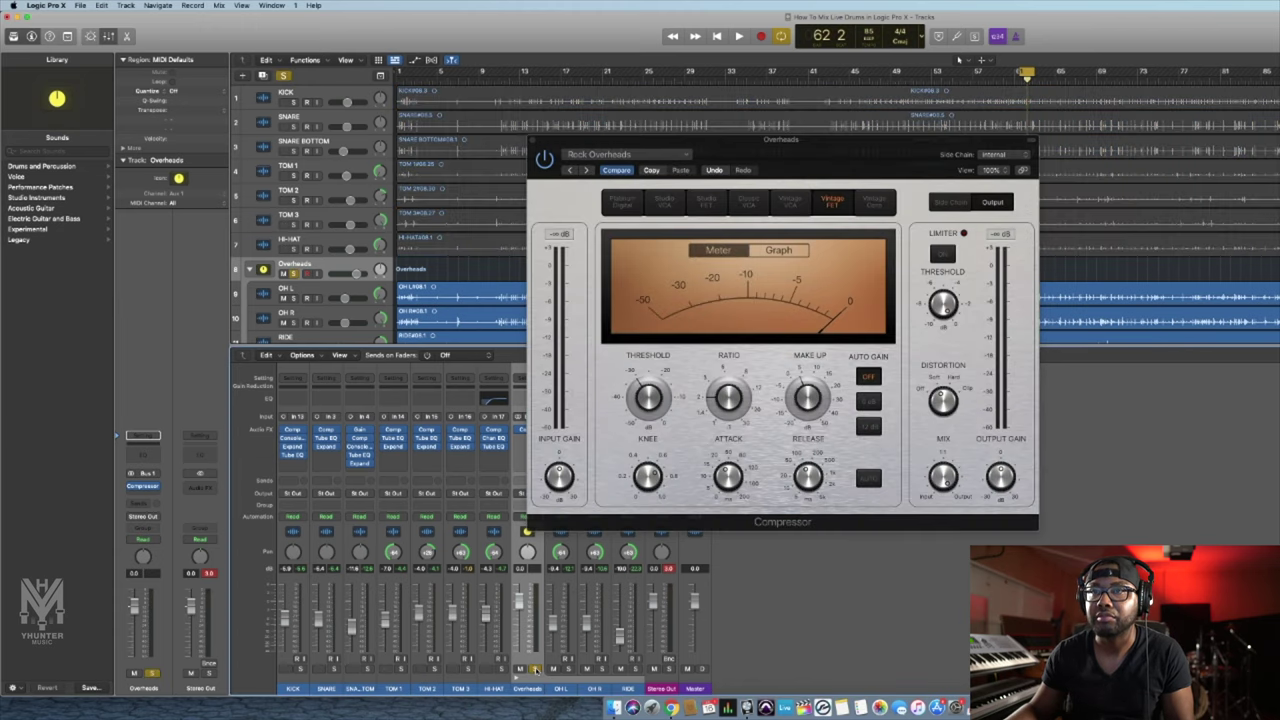
key("space")
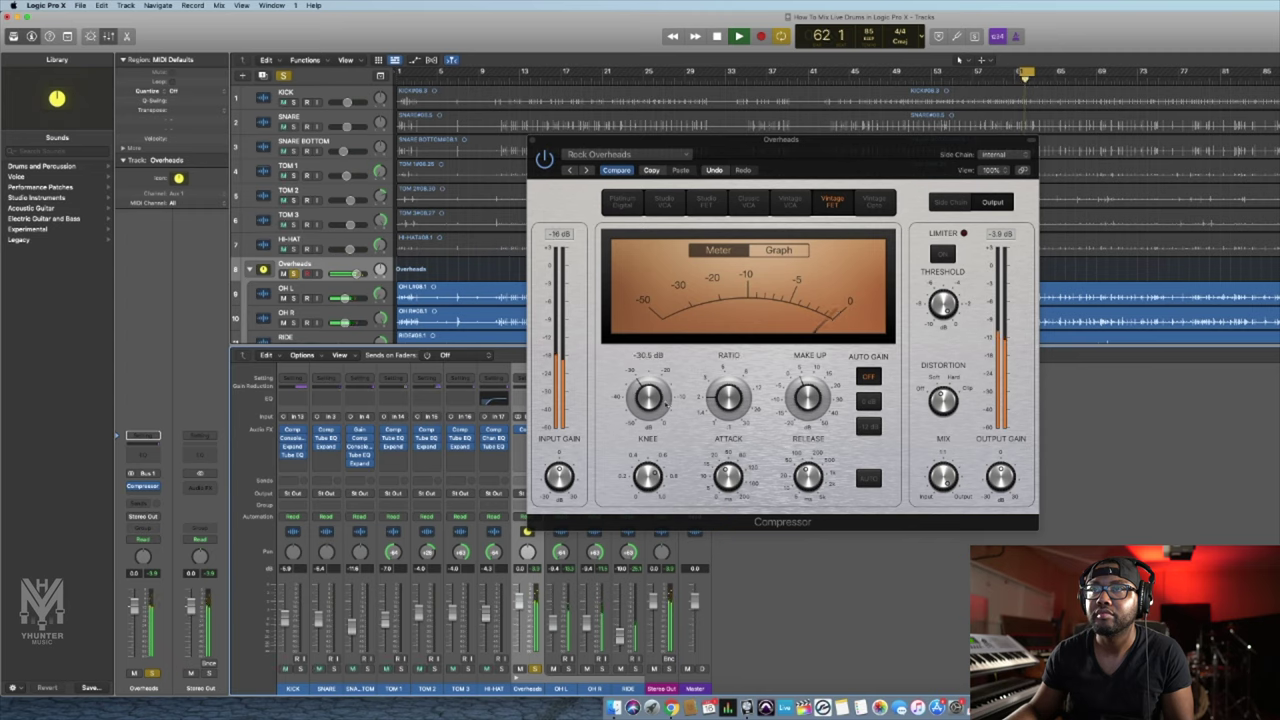
mouse_move(648, 398)
left_mouse_down()
mouse_move(648, 425)
mouse_move(654, 410)
left_mouse_up()
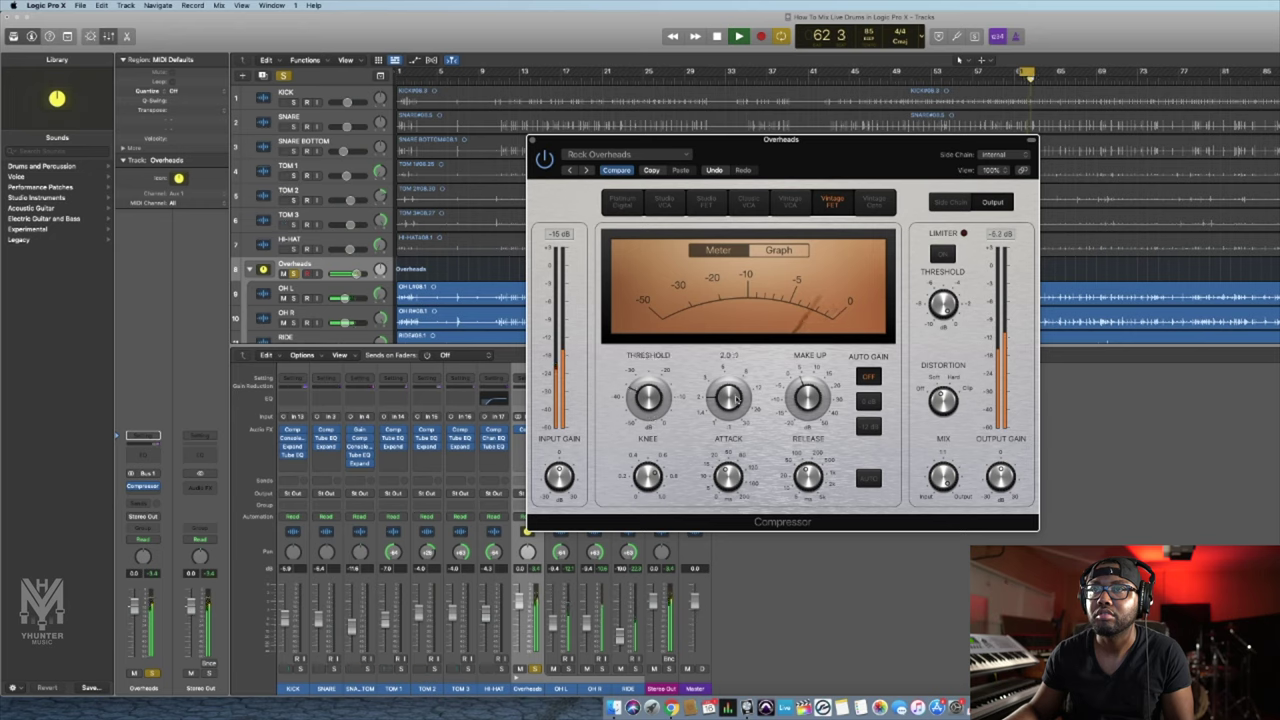
left_click_drag(730, 397, 730, 405)
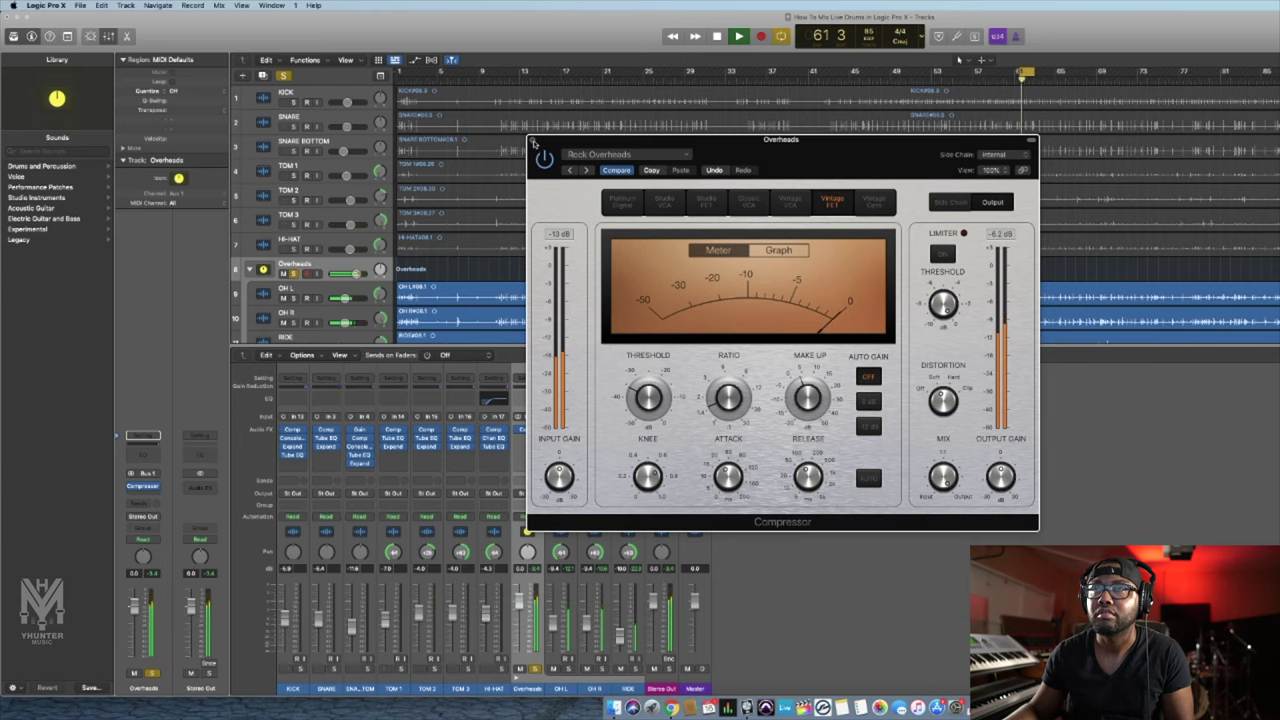
key("space")
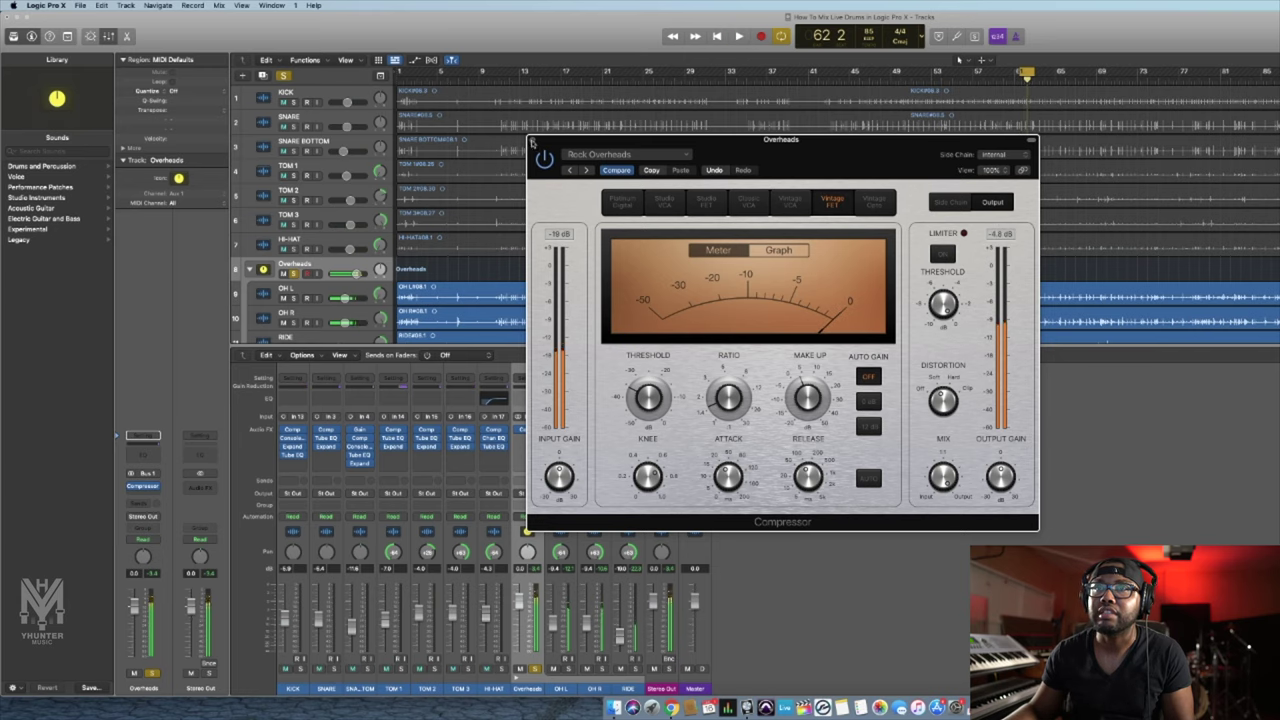
left_click(532, 142)
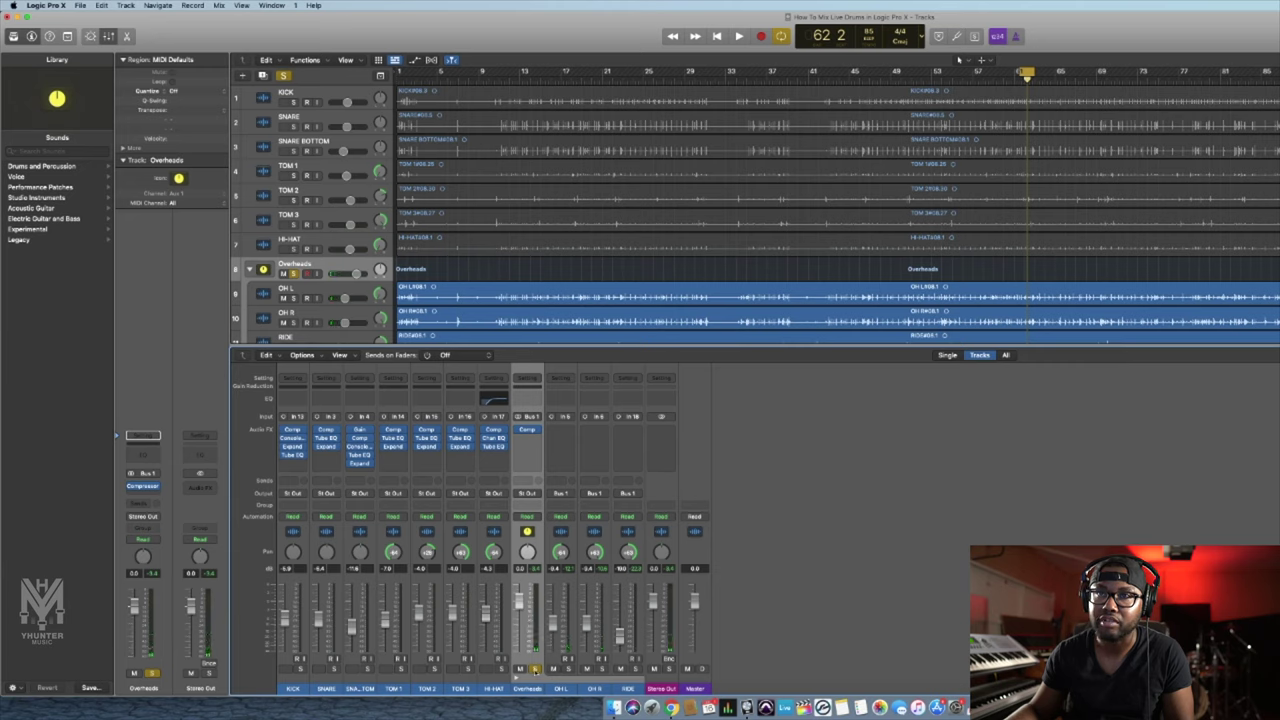
- Clear the Overheads solo, play the full kit, and lower the Overheads fader slightly
left_click(535, 669)
key("space")
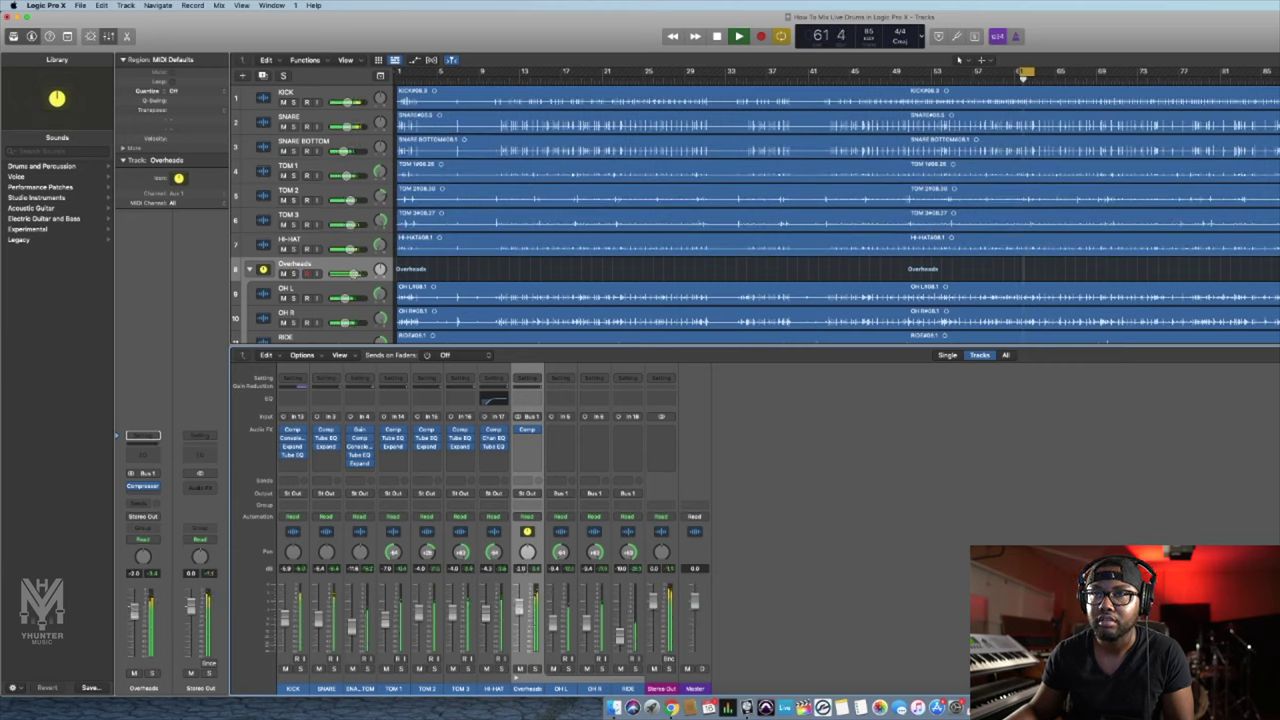